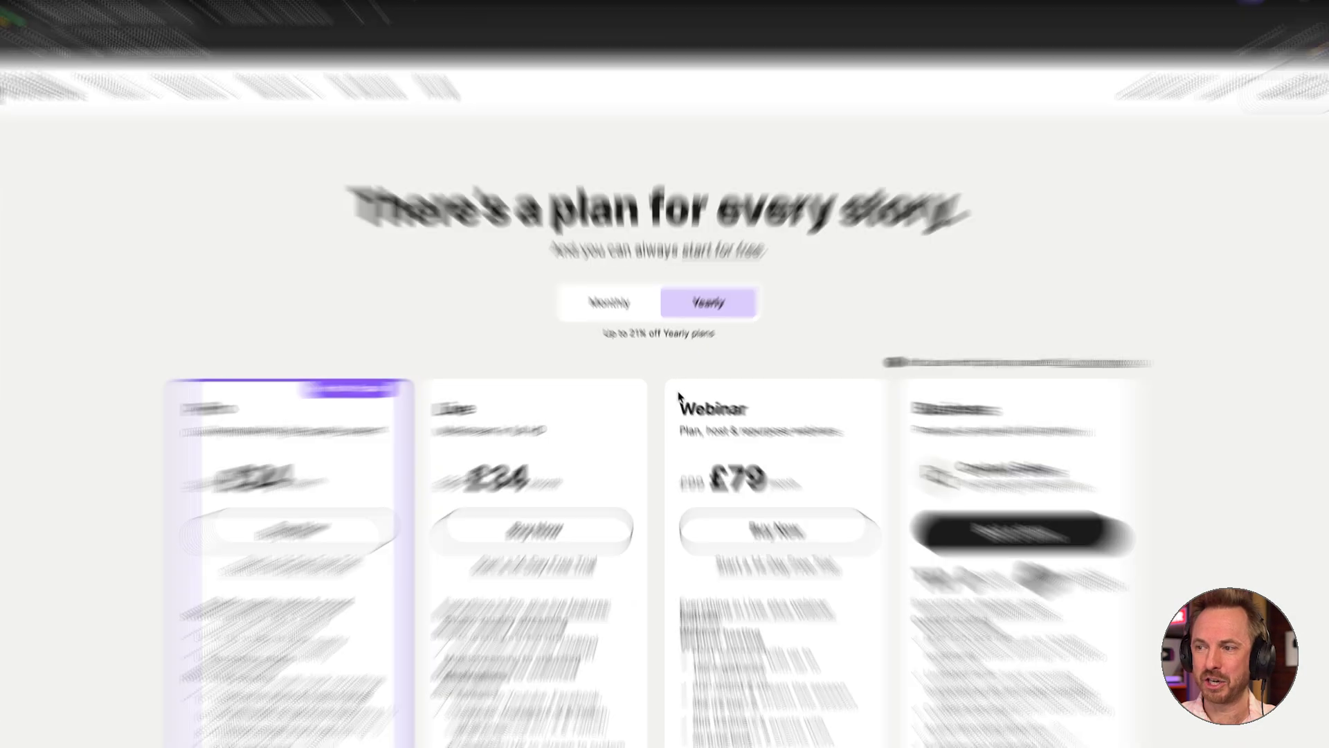
- Highlight the Webinar heading on the pricing page and open the list of studios
{"action": "left_click_drag", "start_coordinate": [679, 396], "coordinate": [796, 407]}
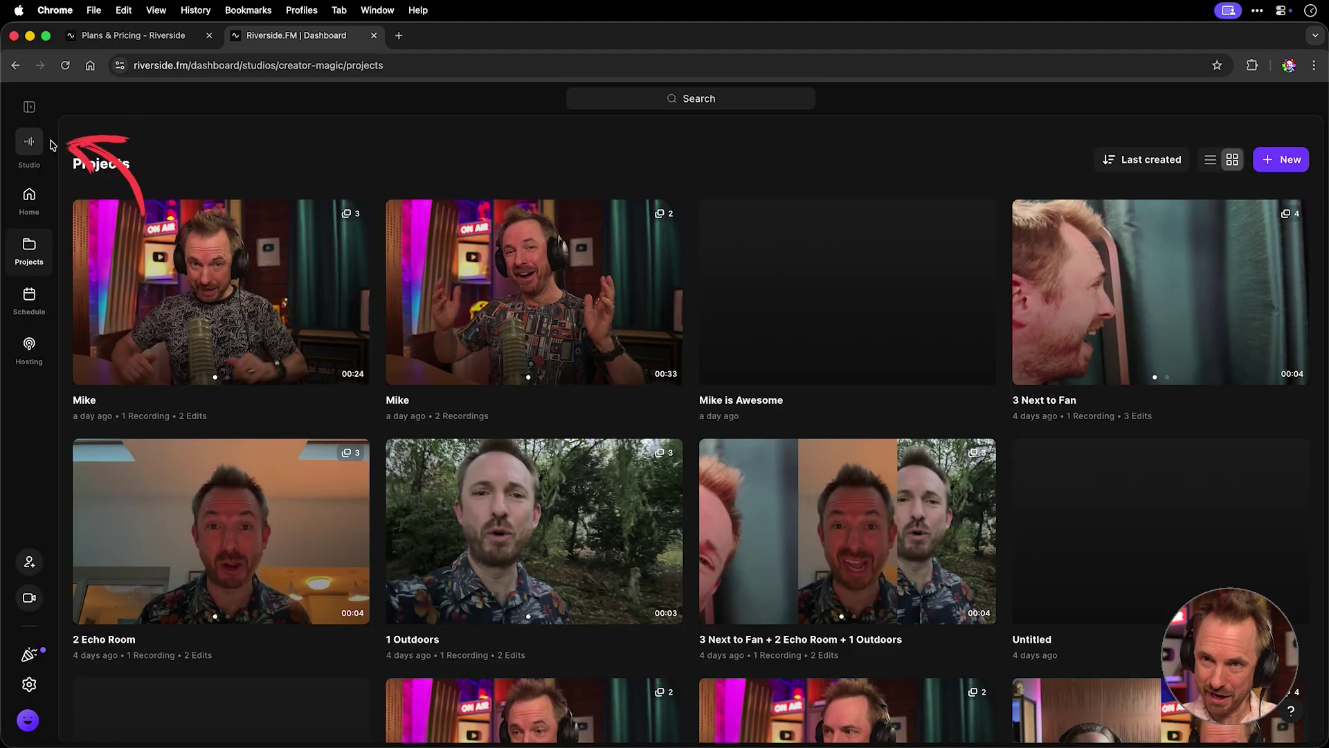
{"action": "left_click", "coordinate": [40, 148]}
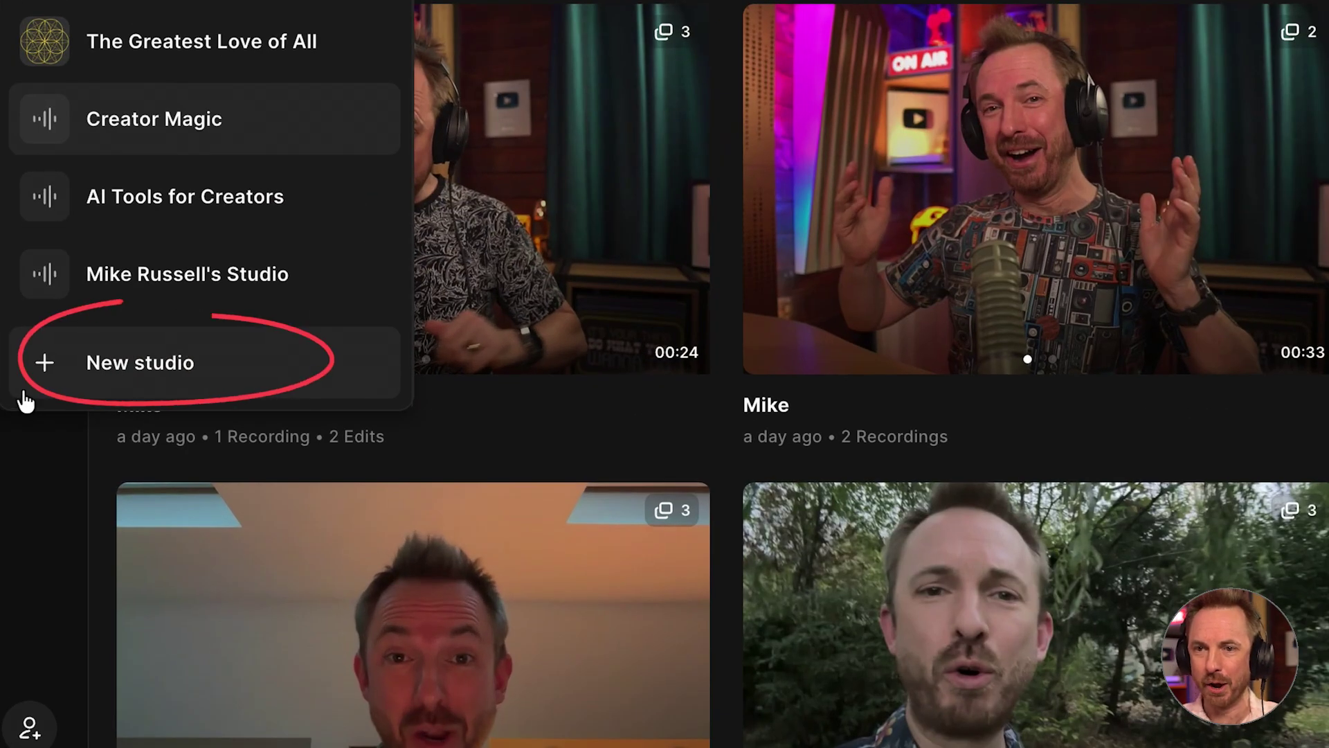
- Create a studio named 'My Awesome Webinar' with English as its transcription language
{"action": "left_click", "coordinate": [28, 395]}
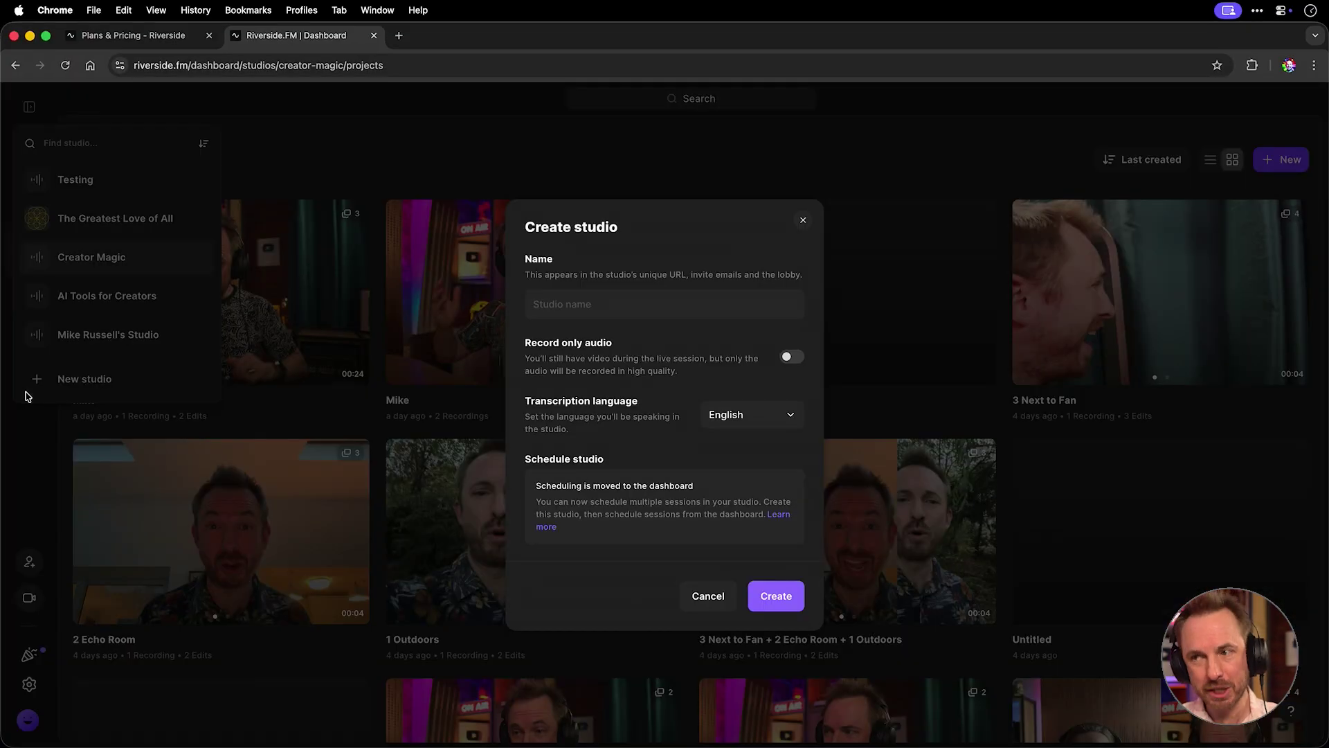
{"action": "left_click", "coordinate": [645, 309]}
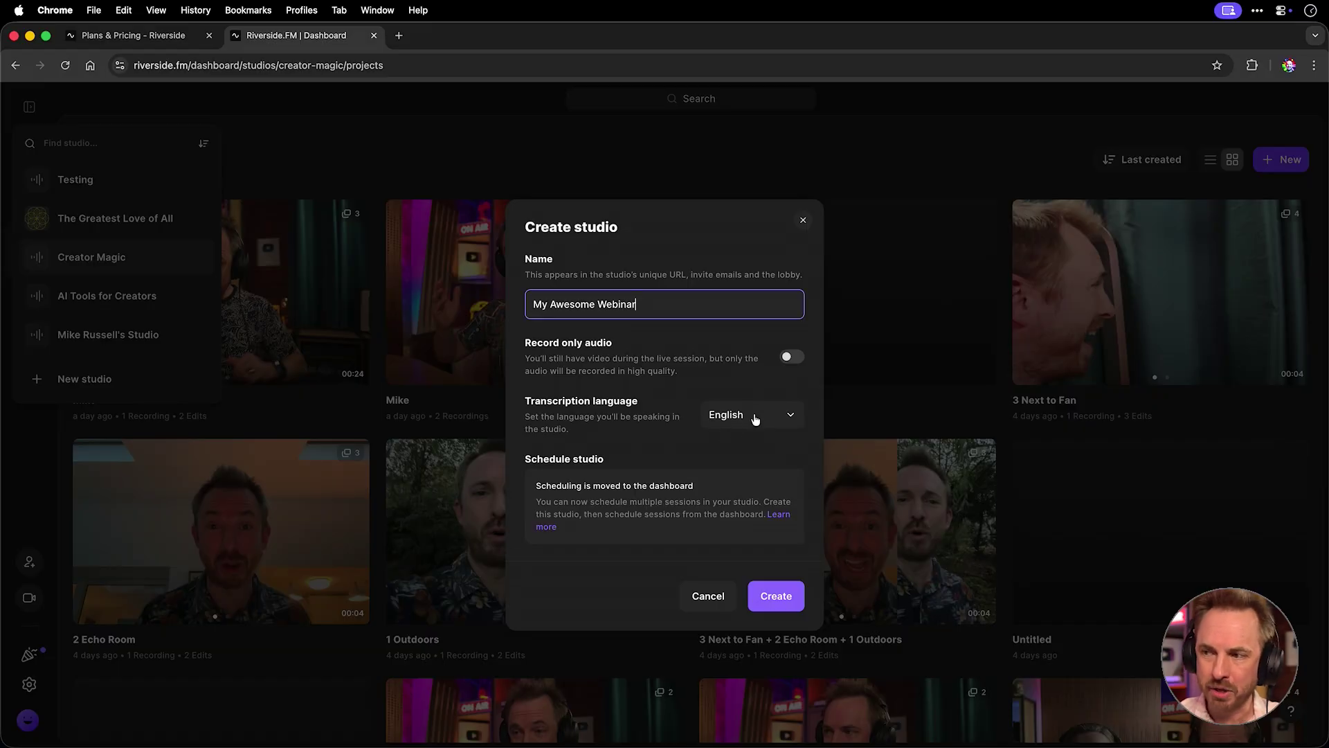
{"action": "left_click", "coordinate": [755, 418]}
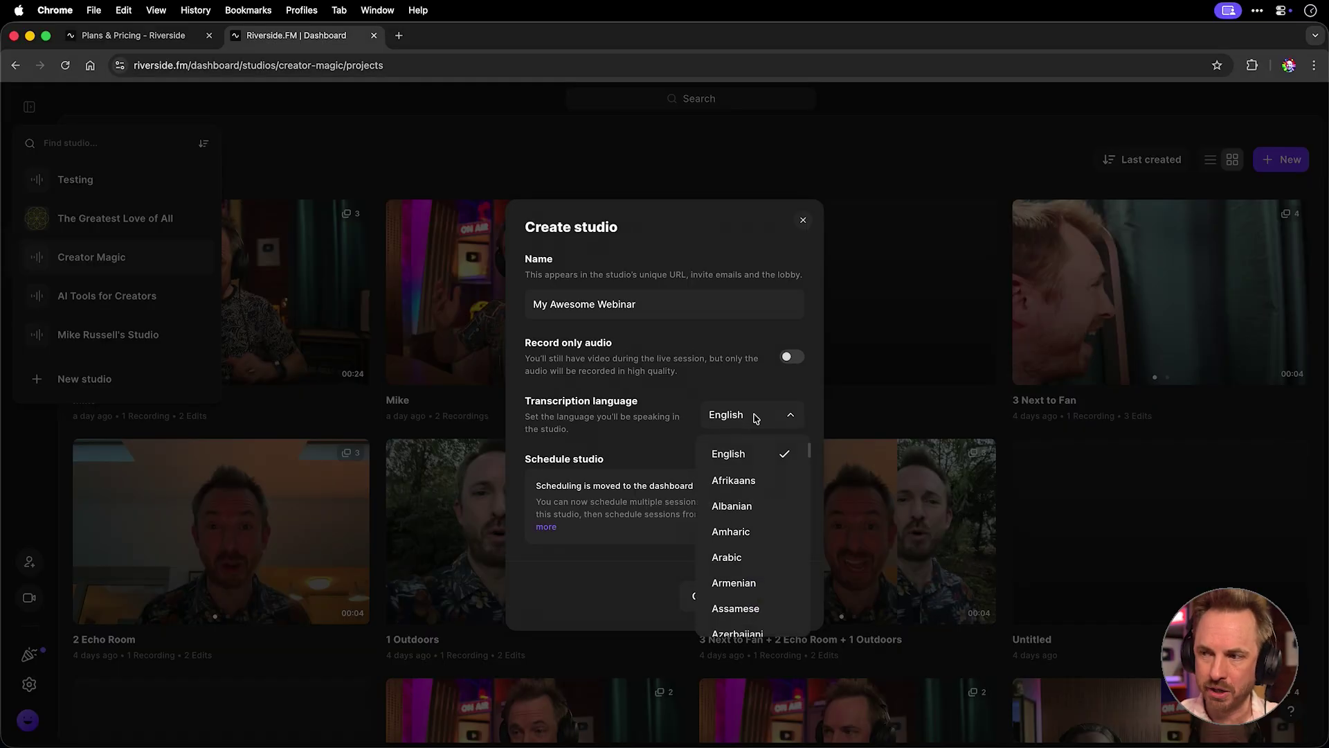
{"action": "left_click", "coordinate": [737, 454]}
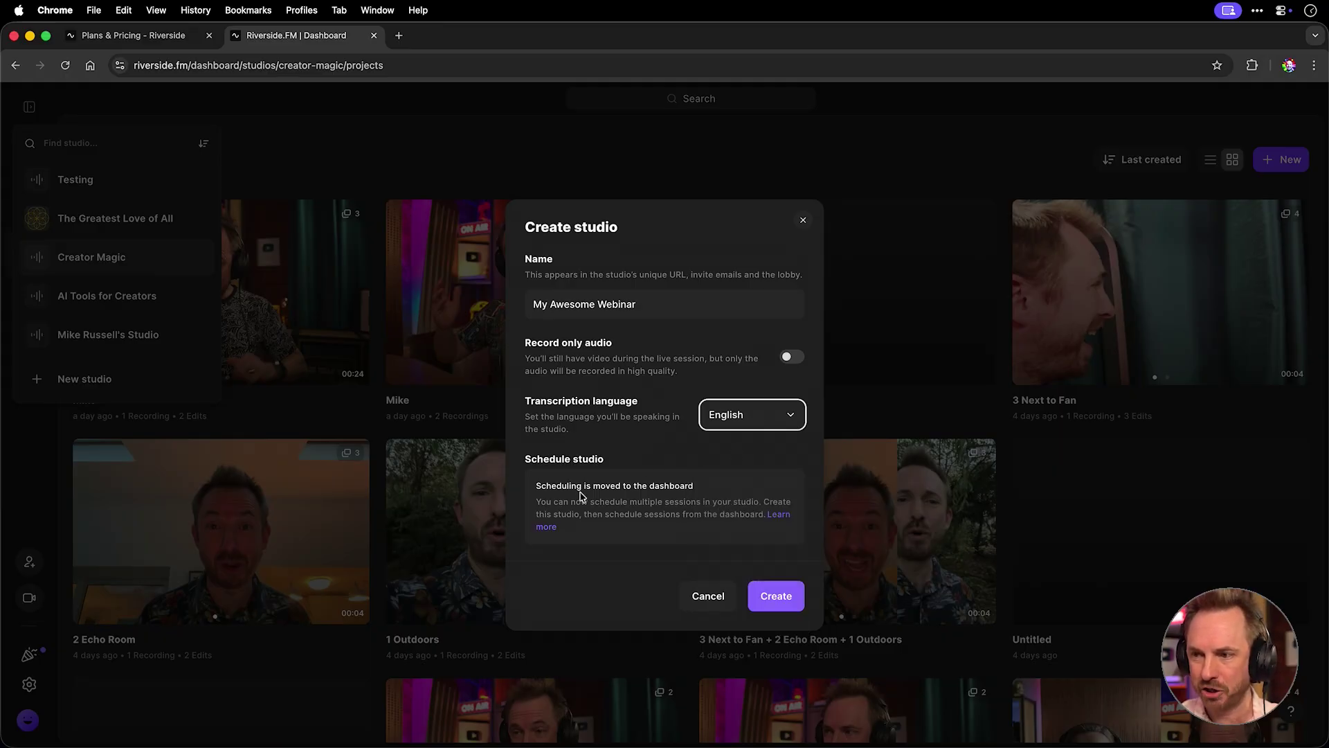
{"action": "left_click", "coordinate": [776, 595]}
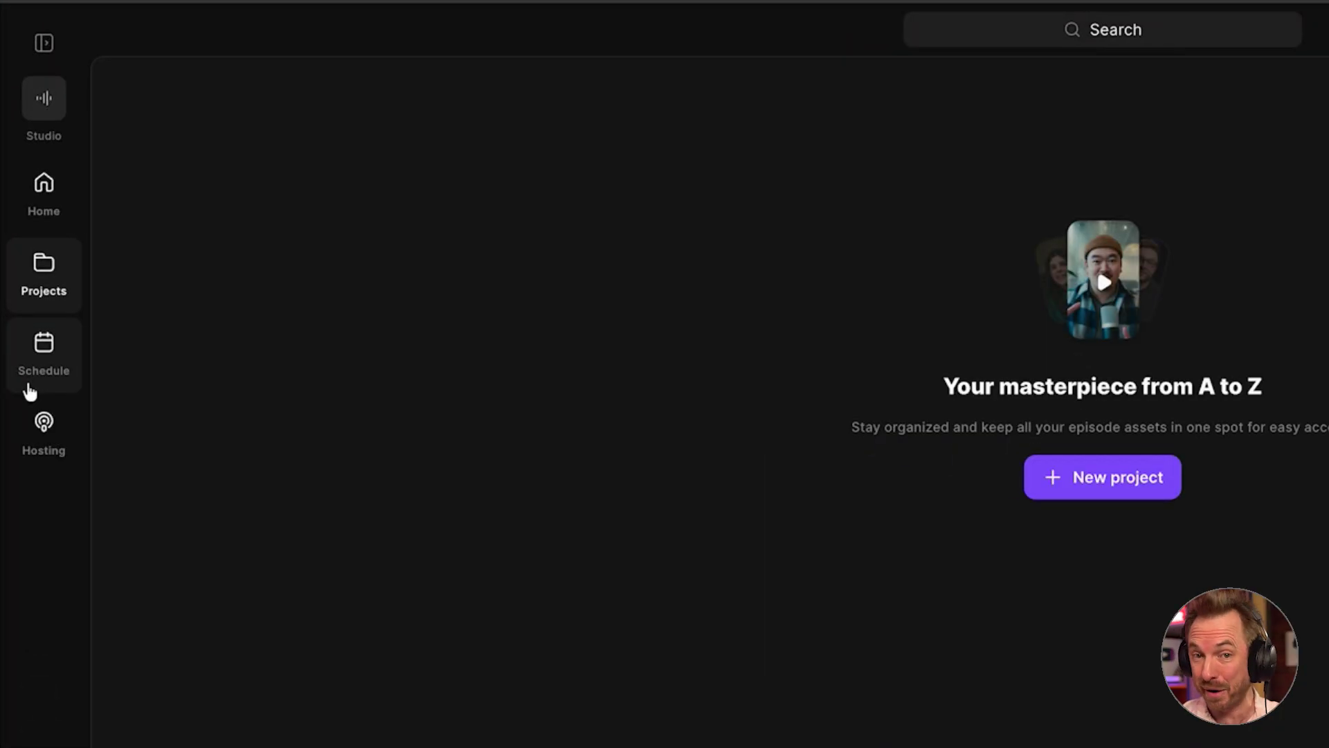
- Start scheduling a new webinar named 'First Webinar'
{"action": "left_click", "coordinate": [30, 390]}
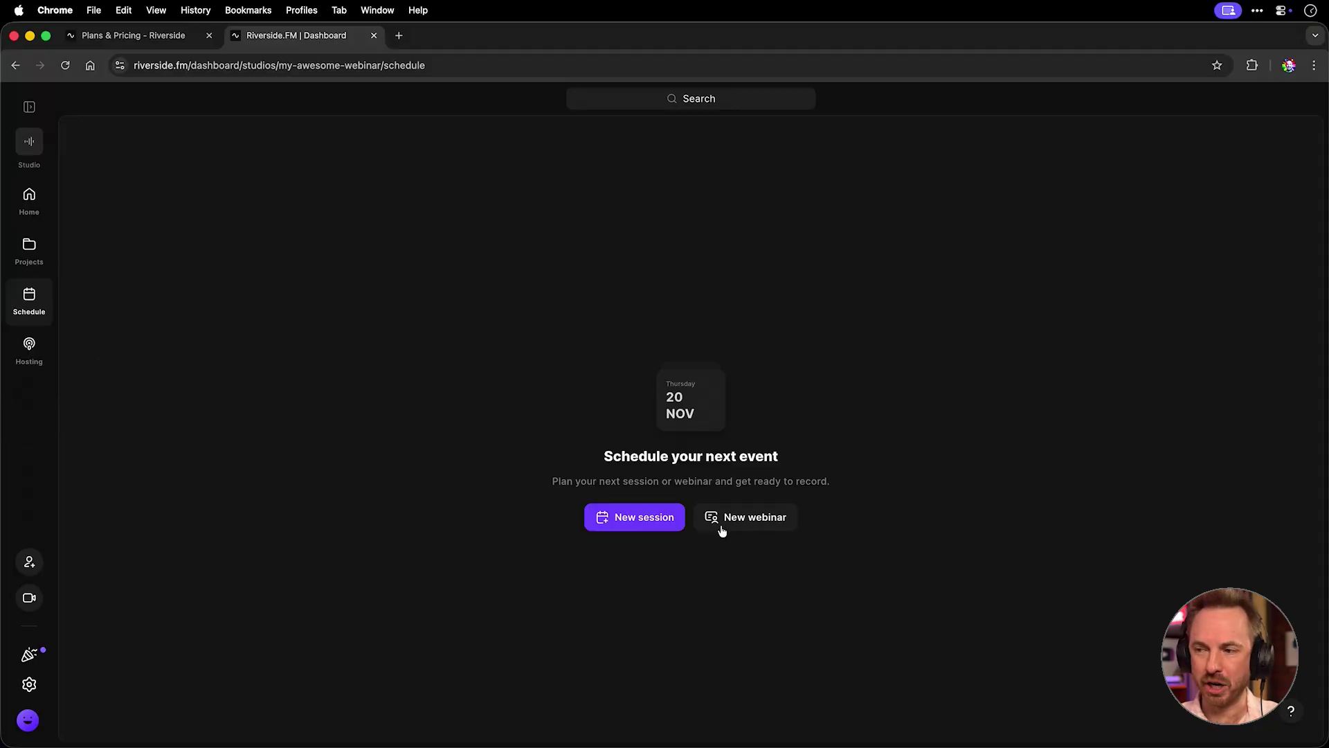
{"action": "left_click", "coordinate": [727, 526]}
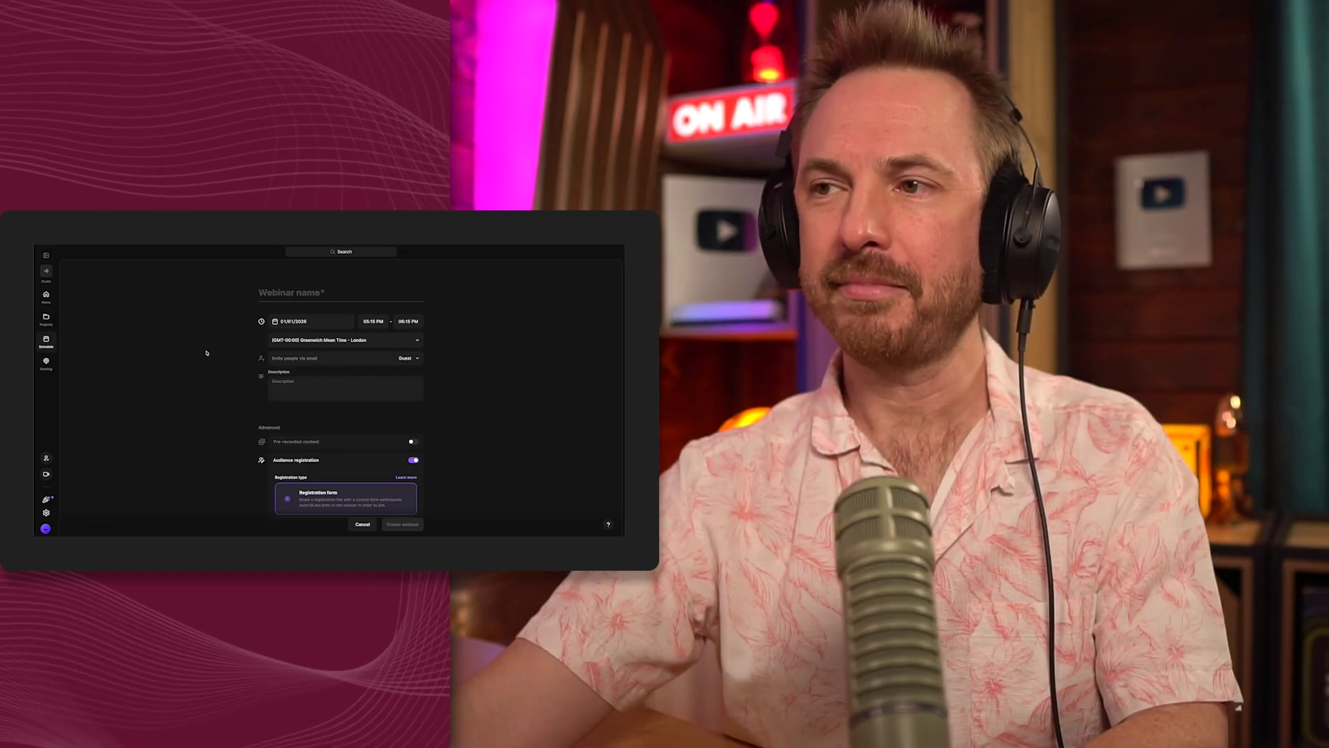
{"action": "left_click", "coordinate": [258, 293]}
{"action": "type", "text": "First We"}
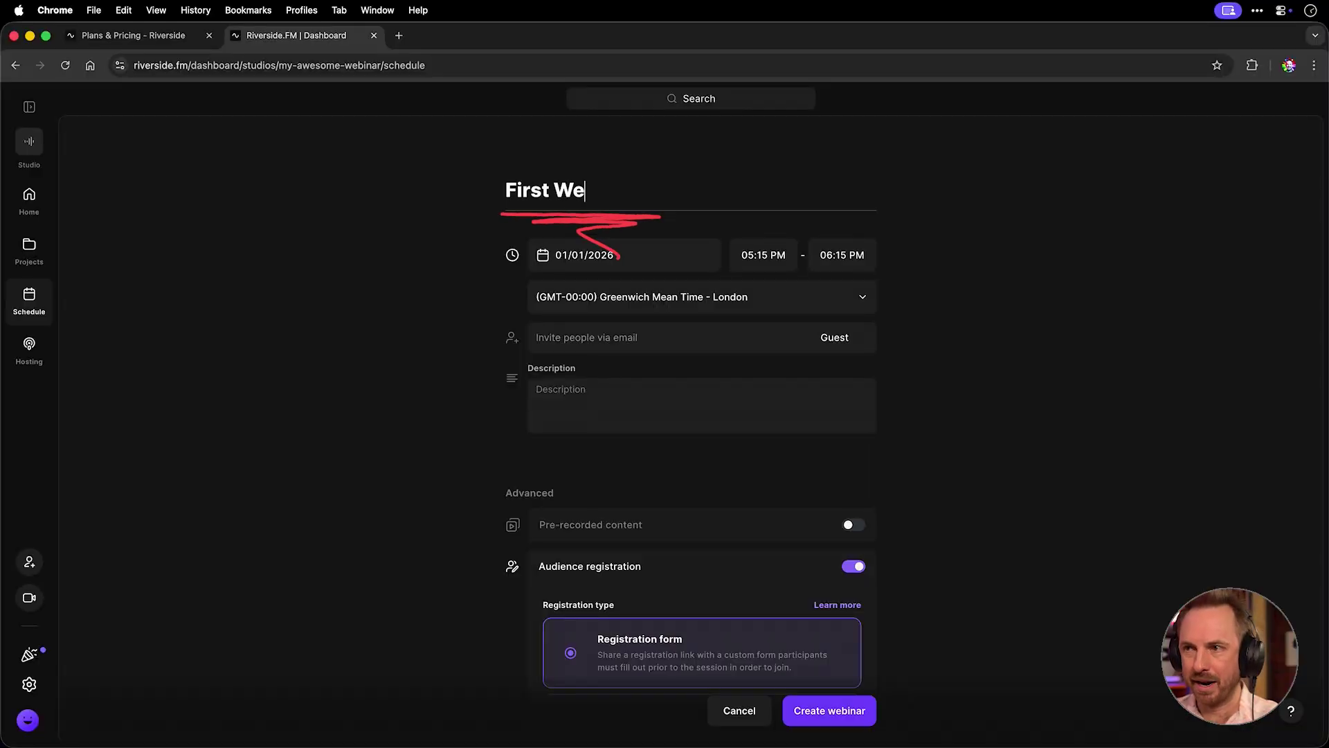
{"action": "type", "text": "binar"}
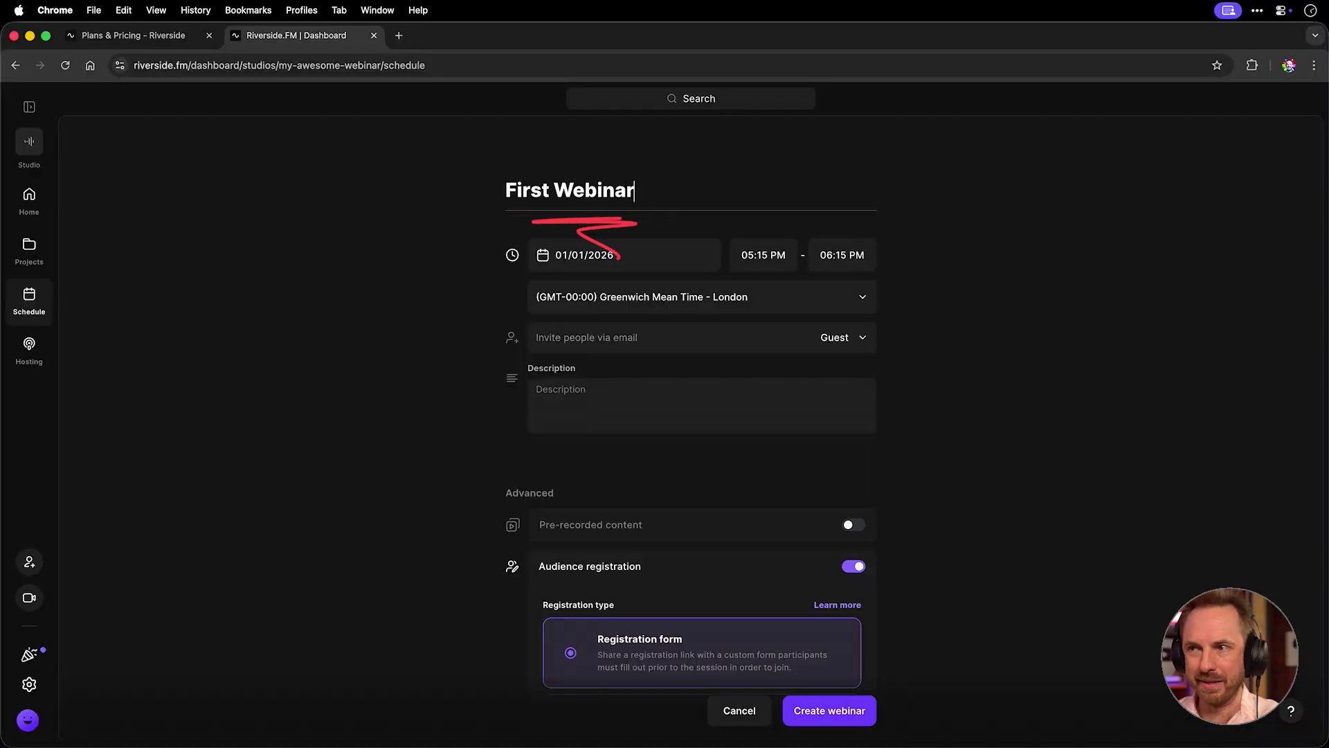
- Schedule the webinar for 01/02/2026, from 05:00 PM to 06:00 PM
{"action": "left_click", "coordinate": [578, 267]}
{"action": "left_click", "coordinate": [729, 299]}
{"action": "left_click", "coordinate": [554, 356]}
{"action": "left_click", "coordinate": [748, 262]}
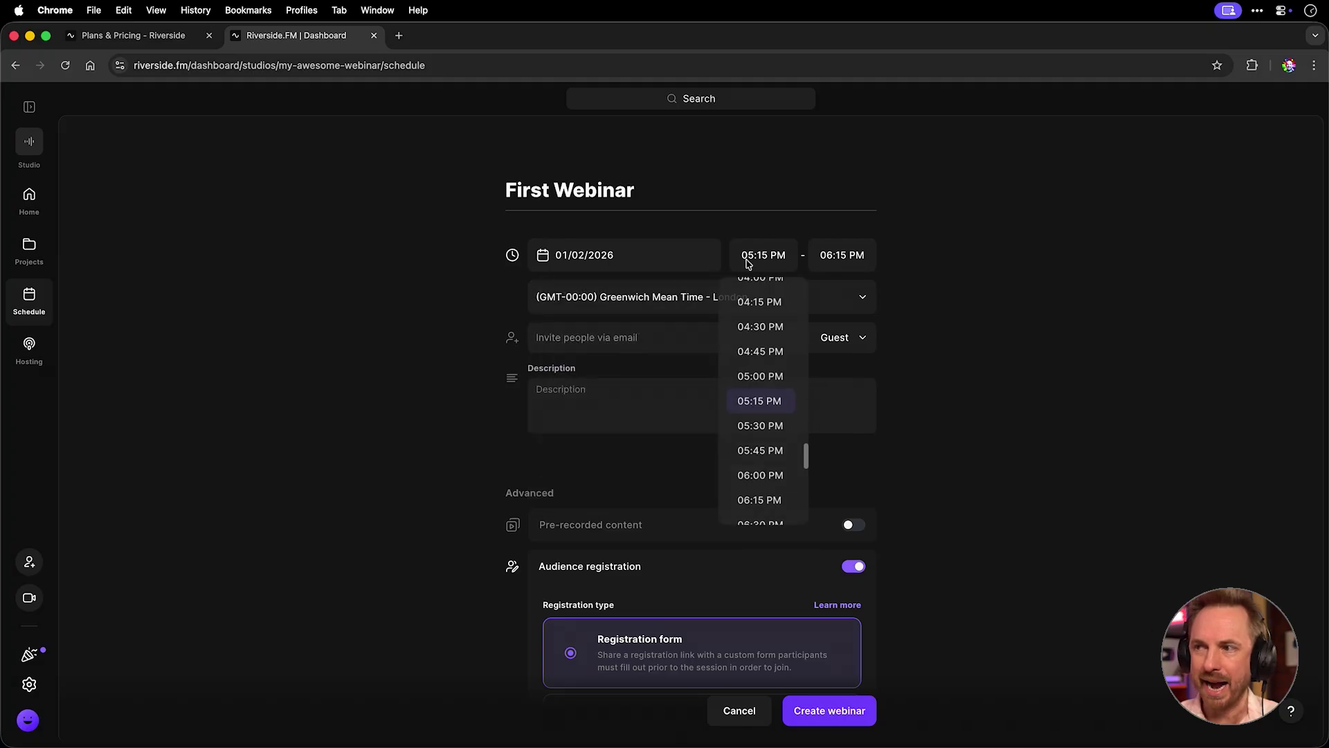
{"action": "left_click", "coordinate": [759, 378]}
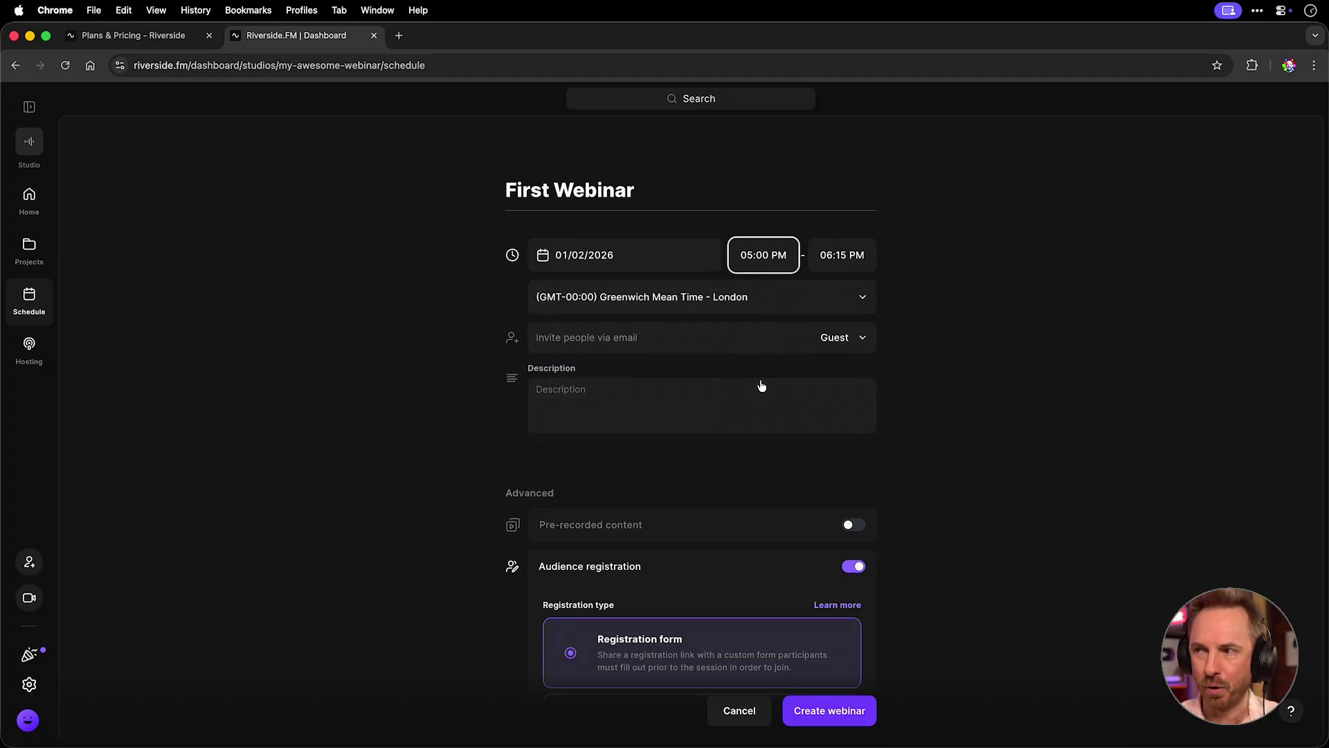
{"action": "left_click", "coordinate": [816, 263]}
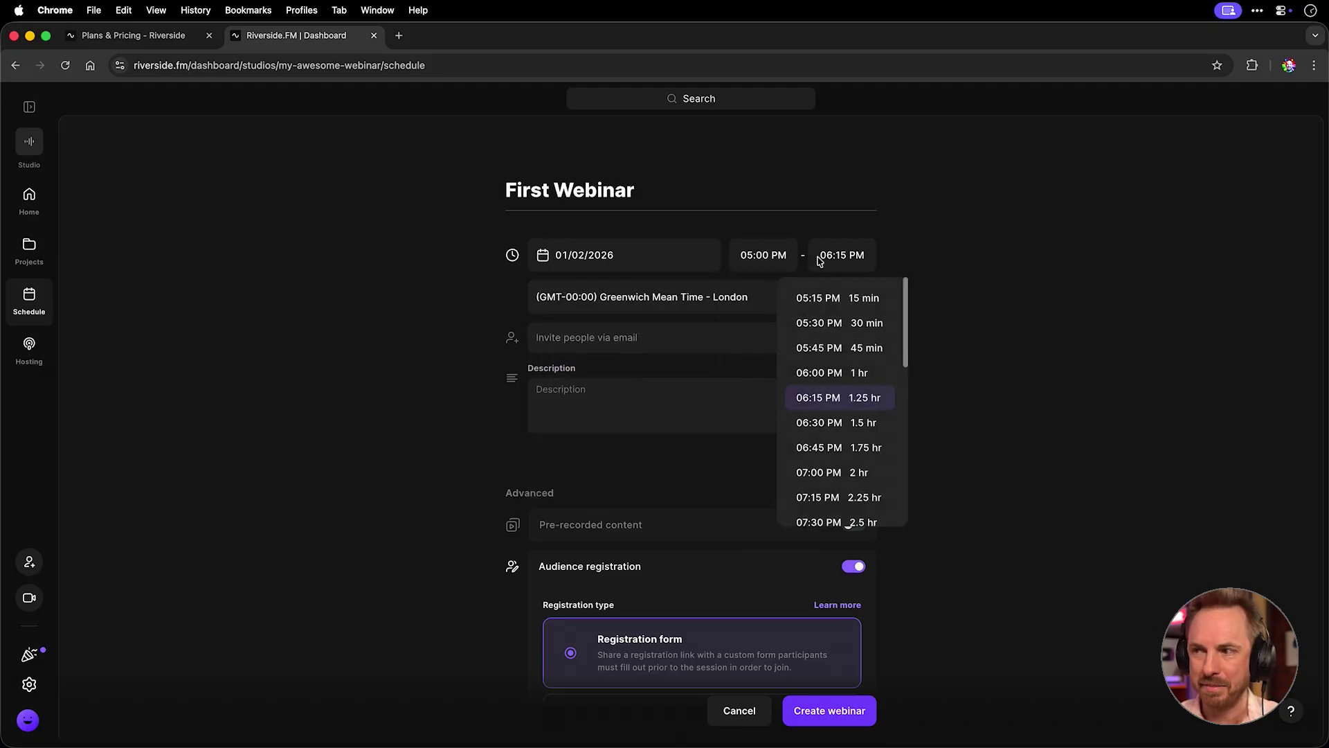
{"action": "left_click", "coordinate": [824, 366]}
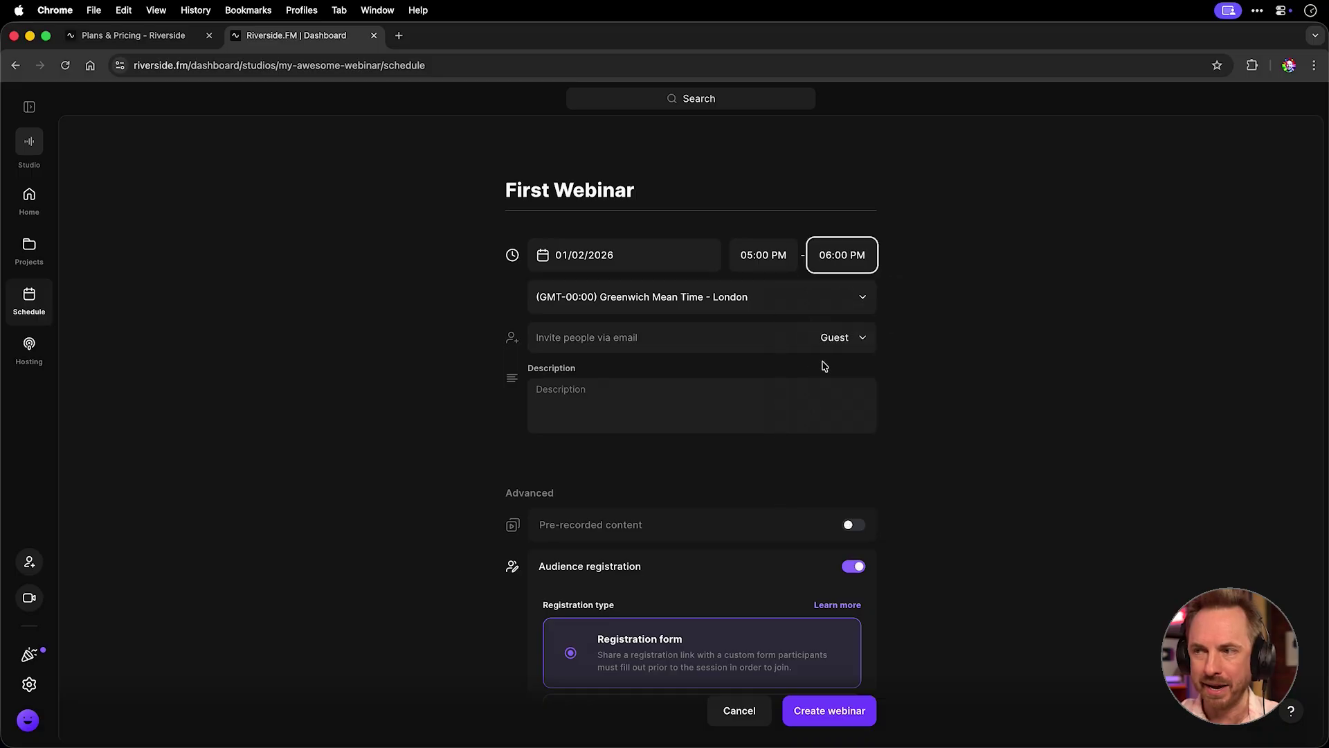
- Keep Greenwich Mean Time - London as the time zone and Guest as the invitee role
{"action": "left_click", "coordinate": [762, 306]}
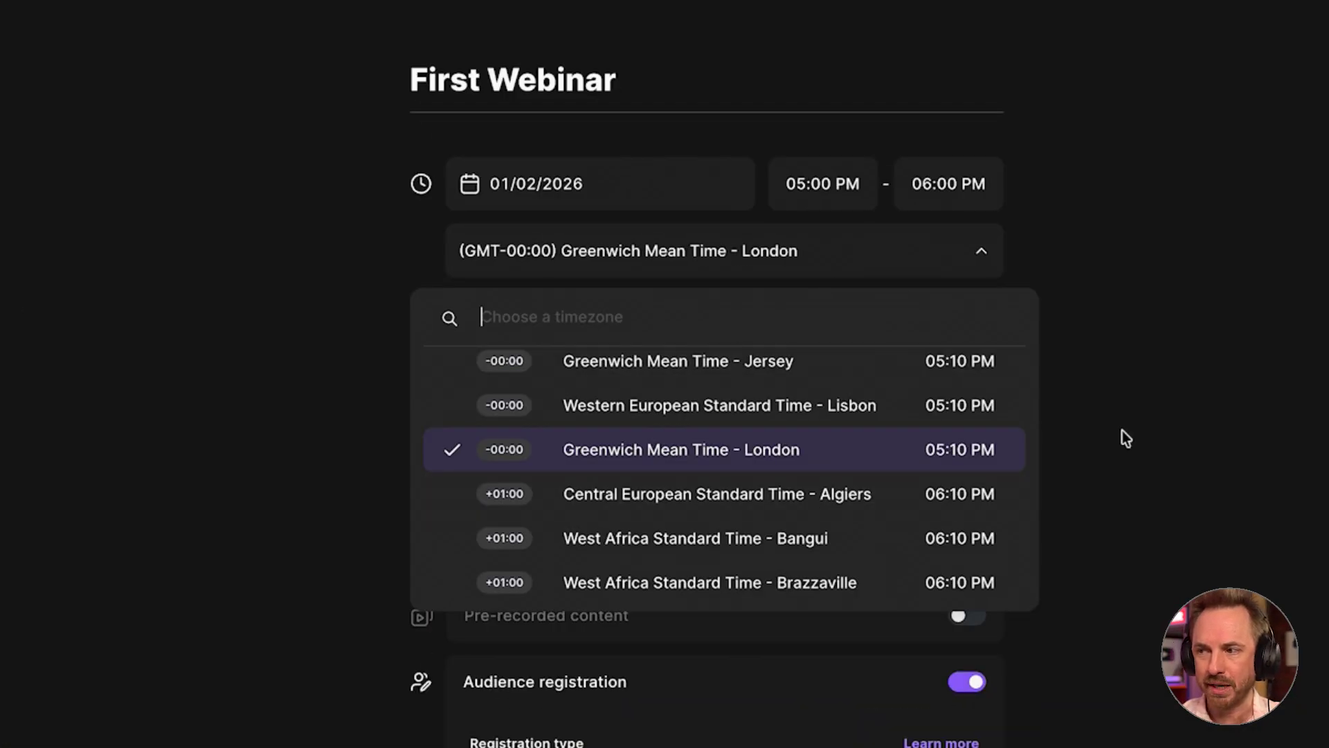
{"action": "left_click", "coordinate": [991, 406]}
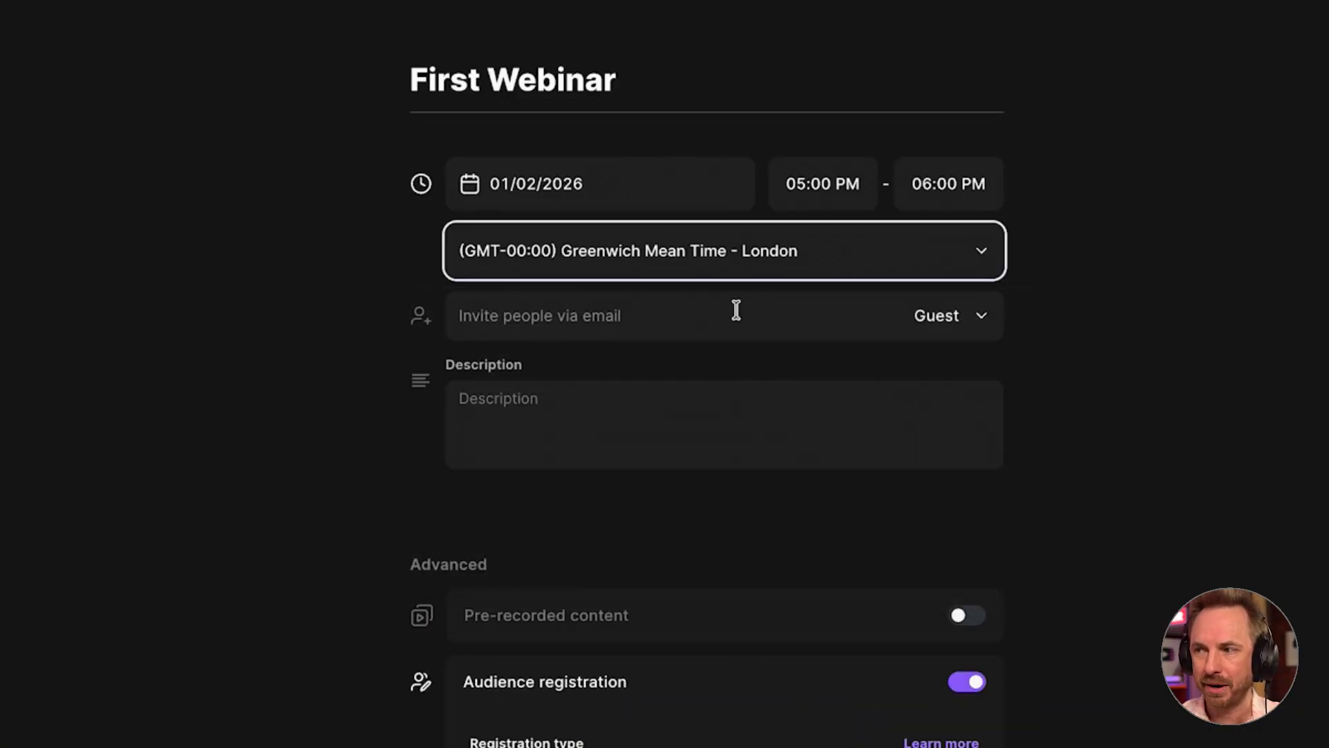
{"action": "left_click", "coordinate": [617, 348]}
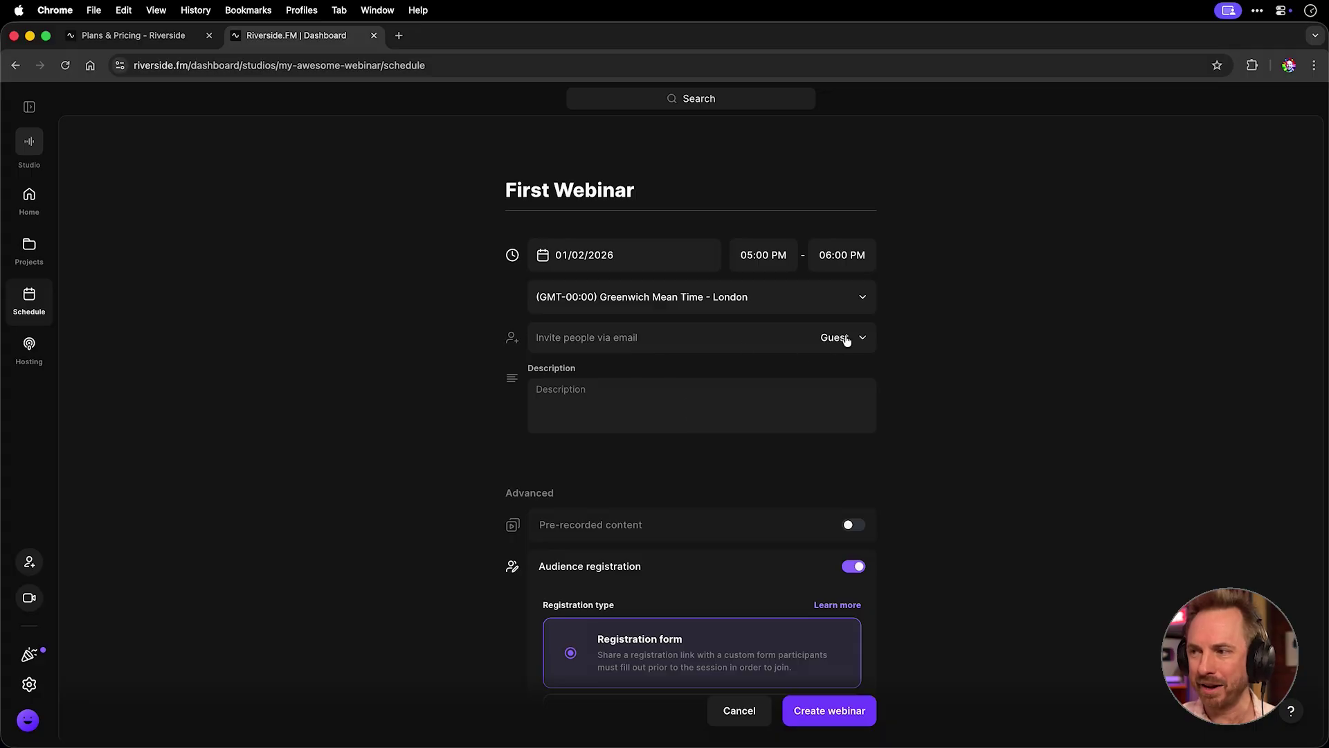
{"action": "left_click", "coordinate": [846, 339]}
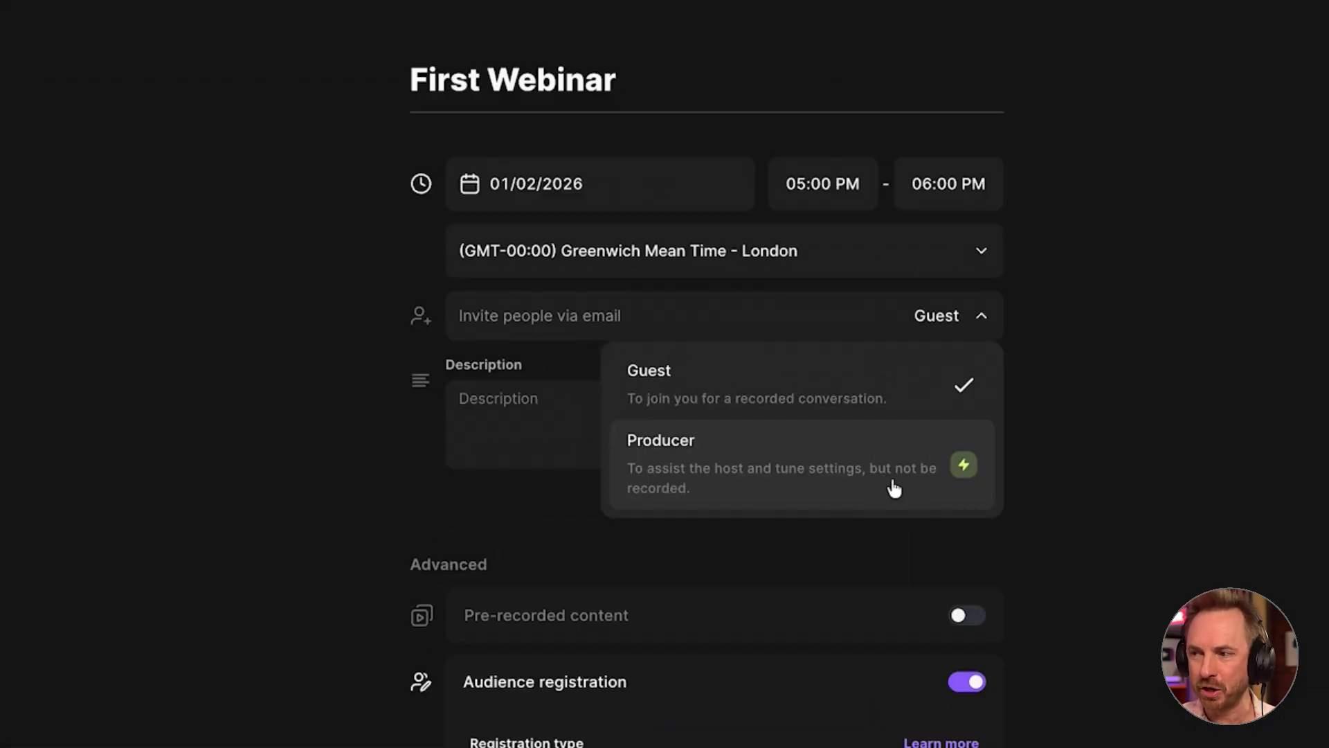
{"action": "left_click", "coordinate": [1054, 390]}
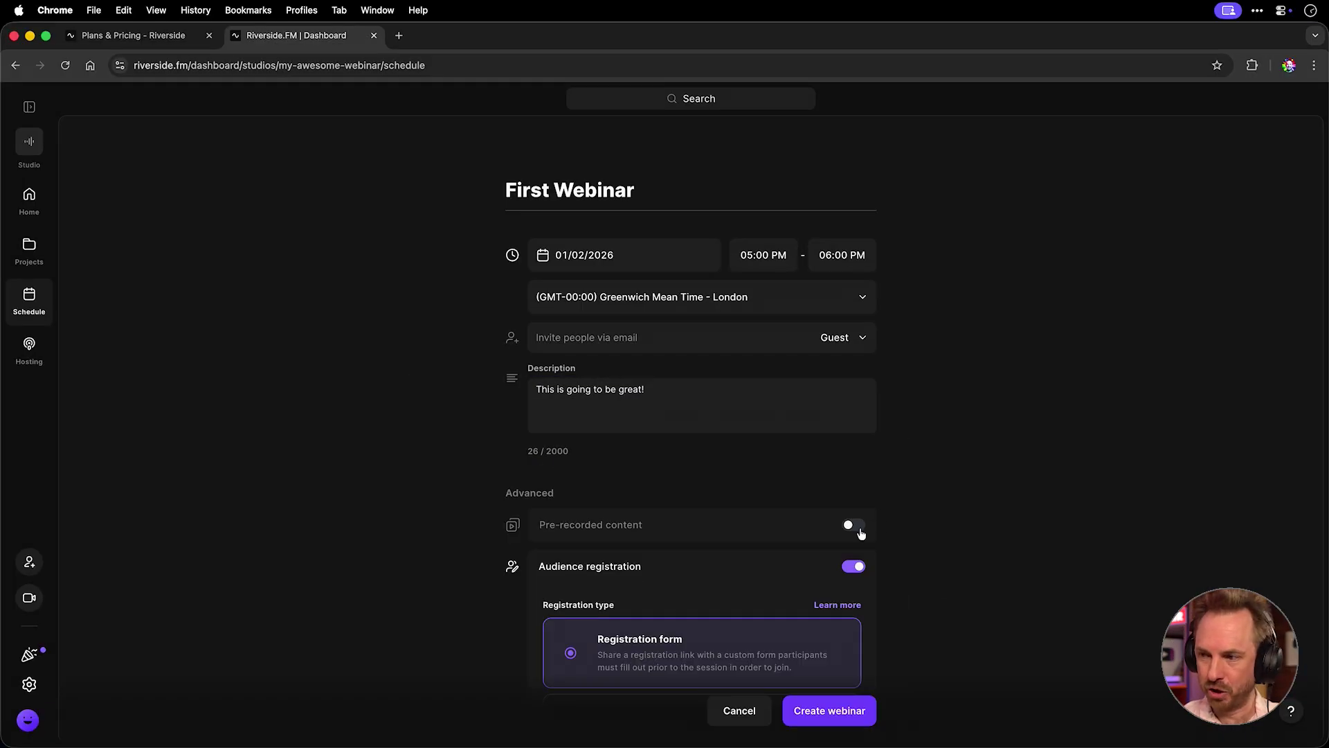
{"action": "left_click", "coordinate": [856, 526]}
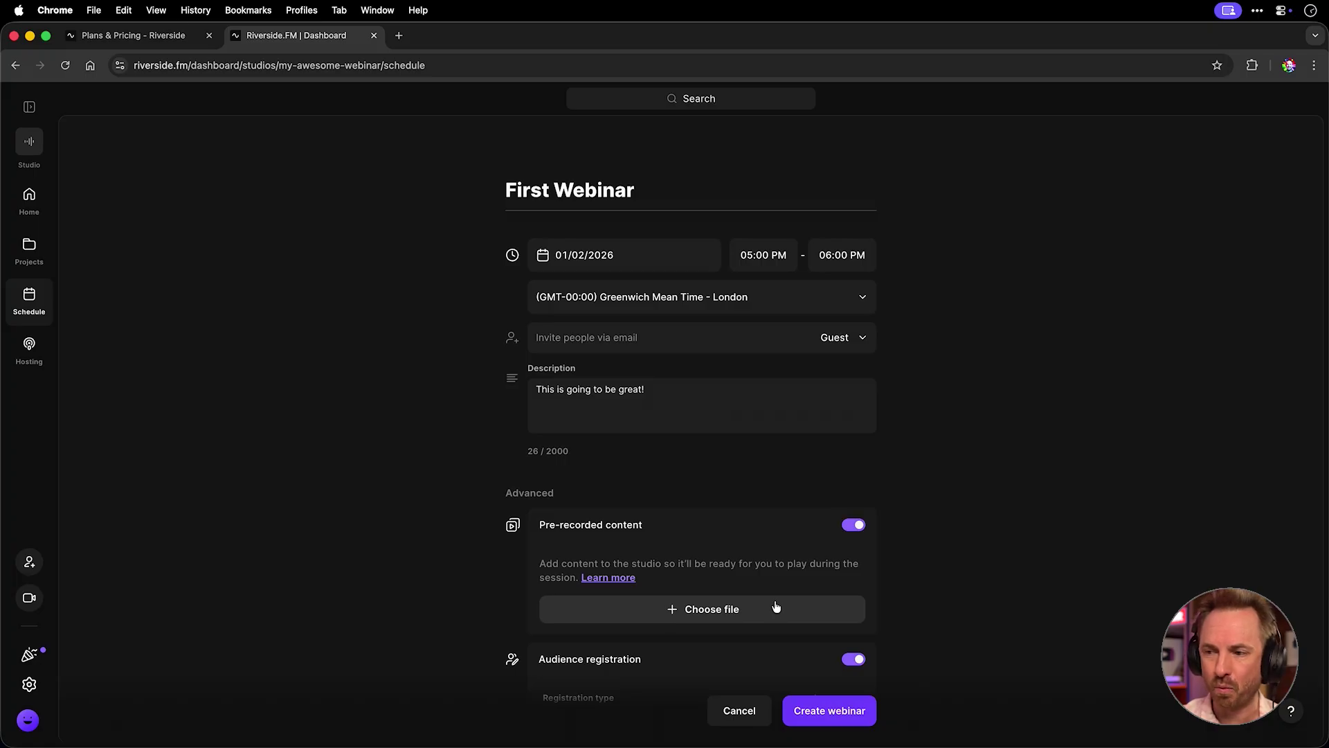
{"action": "left_click", "coordinate": [776, 606]}
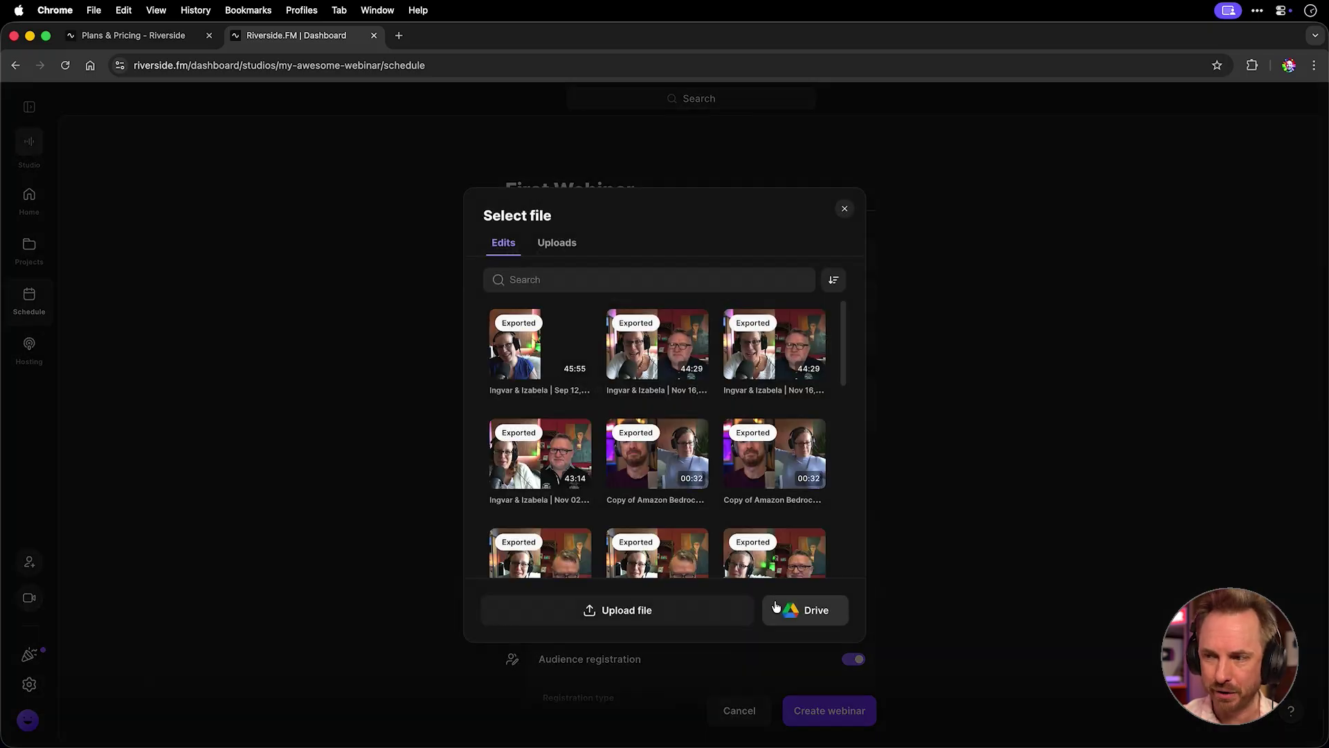
{"action": "scroll", "coordinate": [665, 478], "scroll_direction": "down", "scroll_amount": 3}
{"action": "scroll", "coordinate": [679, 484], "scroll_direction": "down", "scroll_amount": 10}
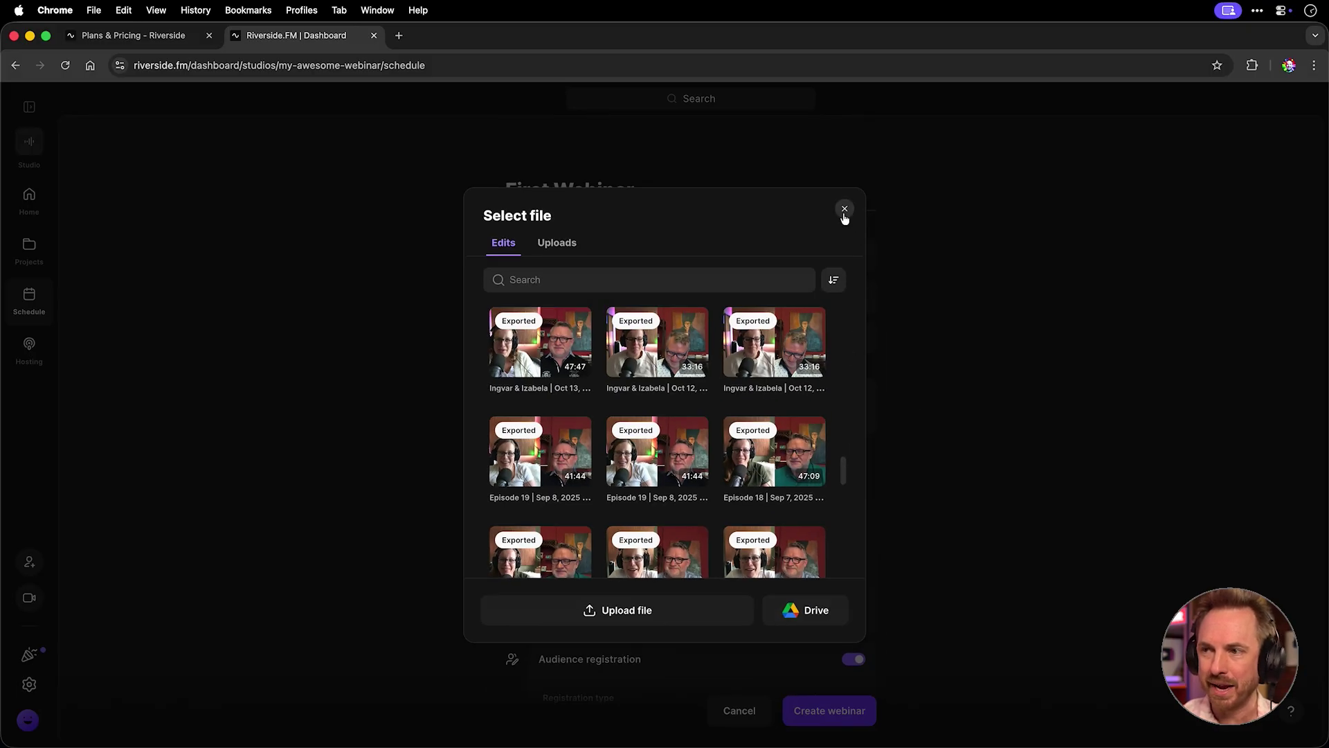
{"action": "left_click", "coordinate": [844, 210]}
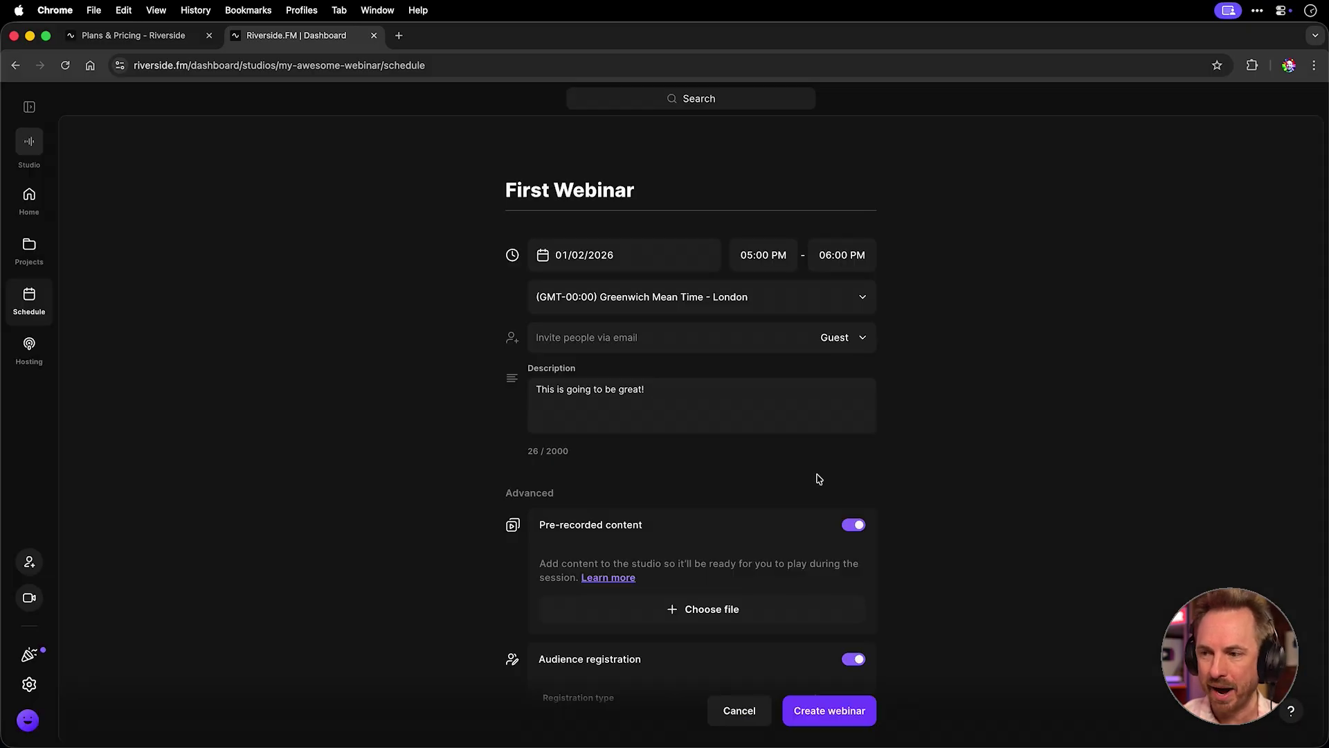
{"action": "left_click", "coordinate": [855, 521]}
{"action": "scroll", "coordinate": [733, 506], "scroll_direction": "down", "scroll_amount": 3}
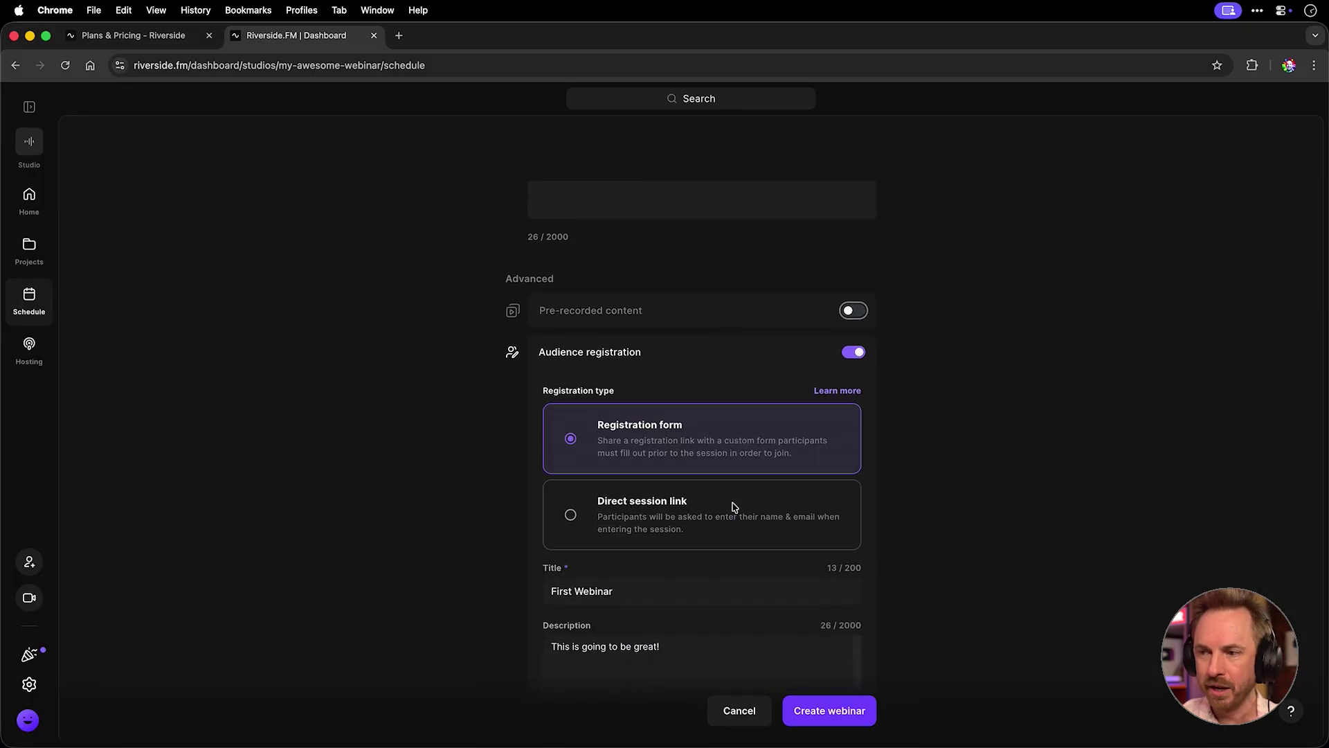
{"action": "scroll", "coordinate": [734, 508], "scroll_direction": "down", "scroll_amount": 1}
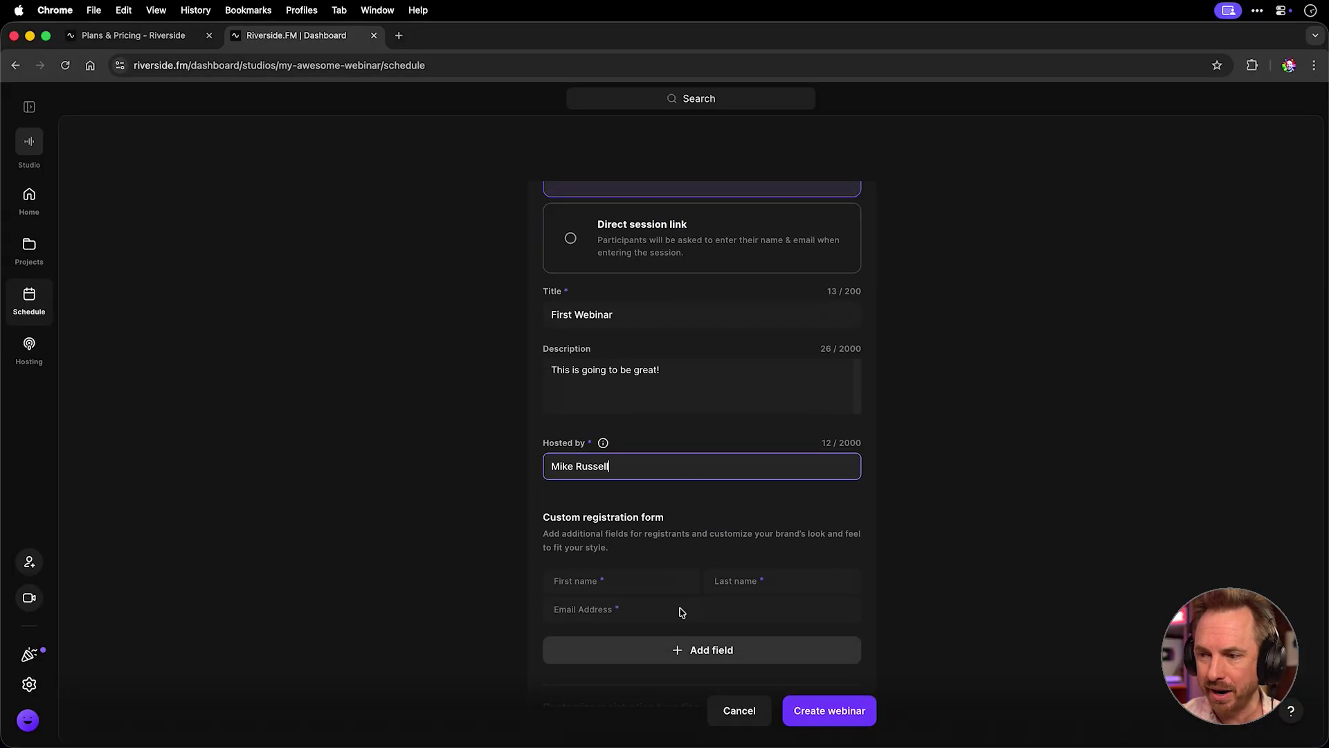
{"action": "scroll", "coordinate": [682, 612], "scroll_direction": "down", "scroll_amount": 2}
{"action": "left_click", "coordinate": [612, 454]}
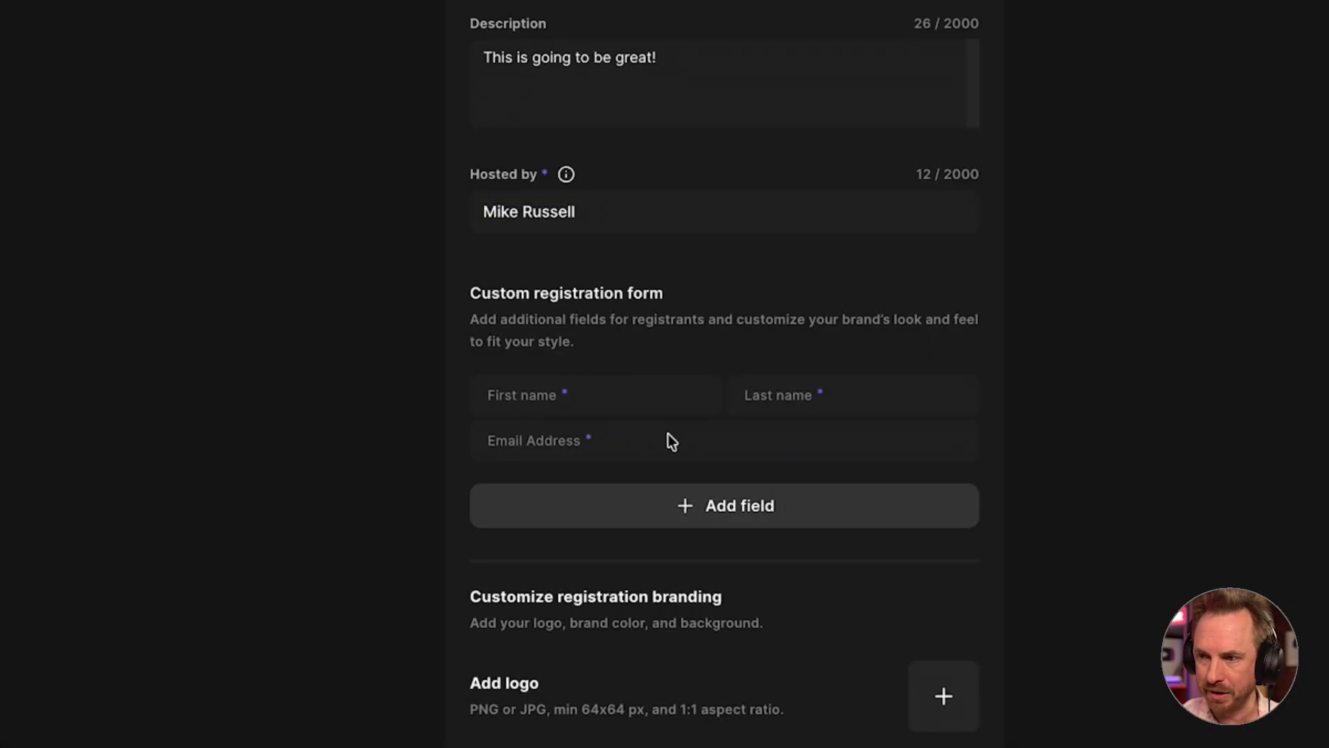
{"action": "left_click", "coordinate": [694, 510]}
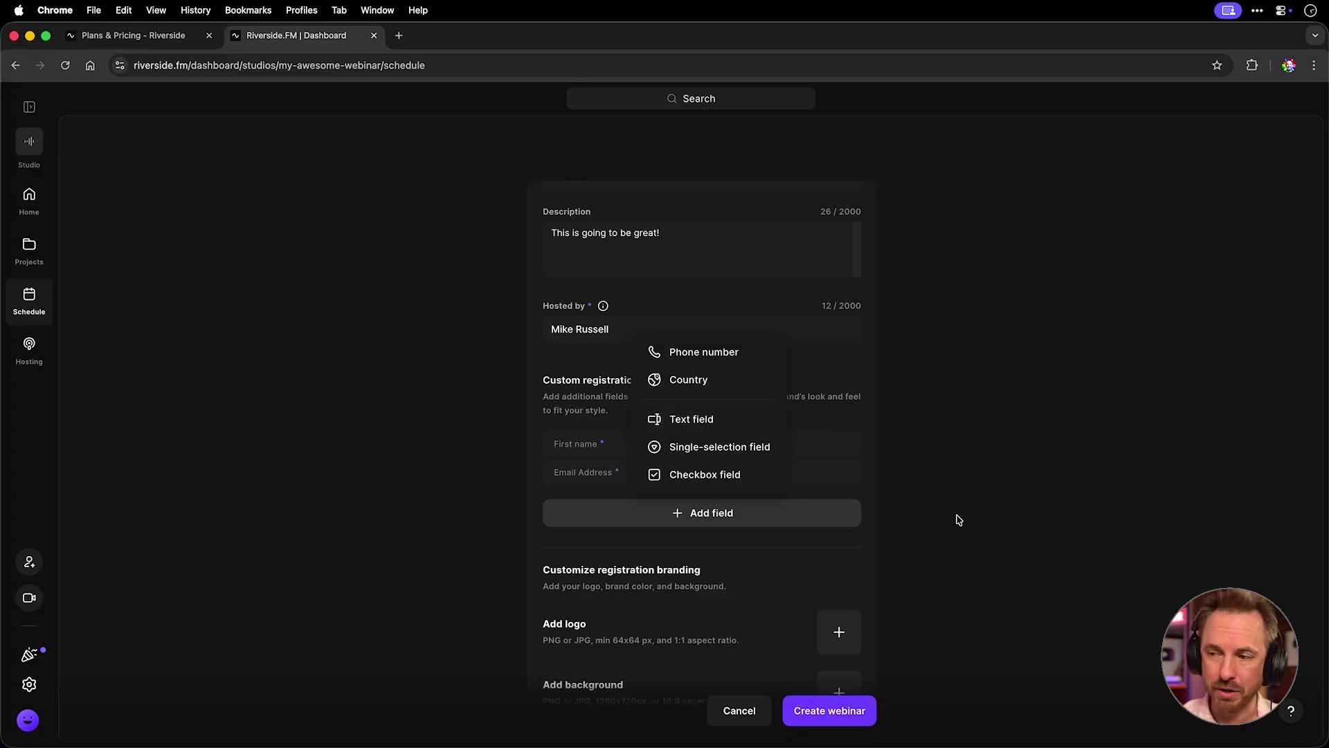
{"action": "left_click", "coordinate": [926, 520]}
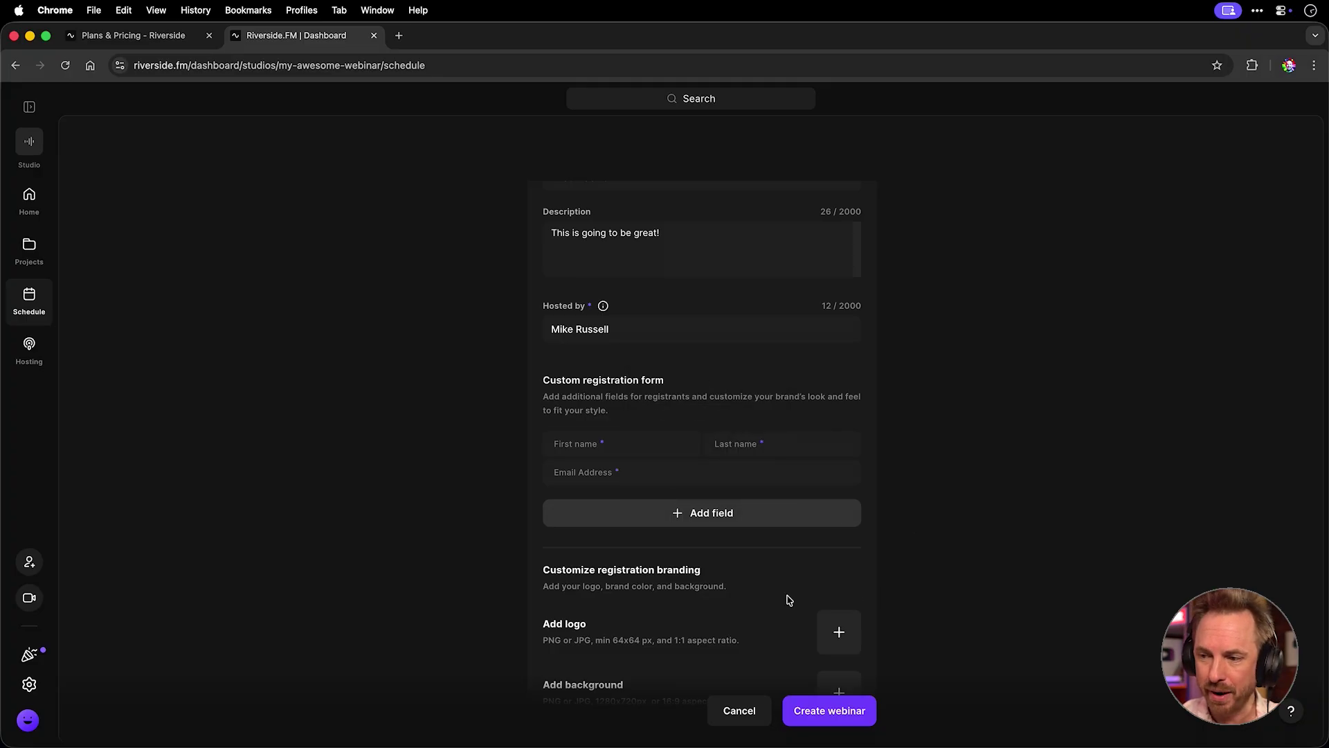
- Set creator-magic-black-bg.png as the registration page logo
{"action": "scroll", "coordinate": [788, 601], "scroll_direction": "down", "scroll_amount": 5}
{"action": "left_click", "coordinate": [841, 349]}
{"action": "left_click", "coordinate": [656, 333]}
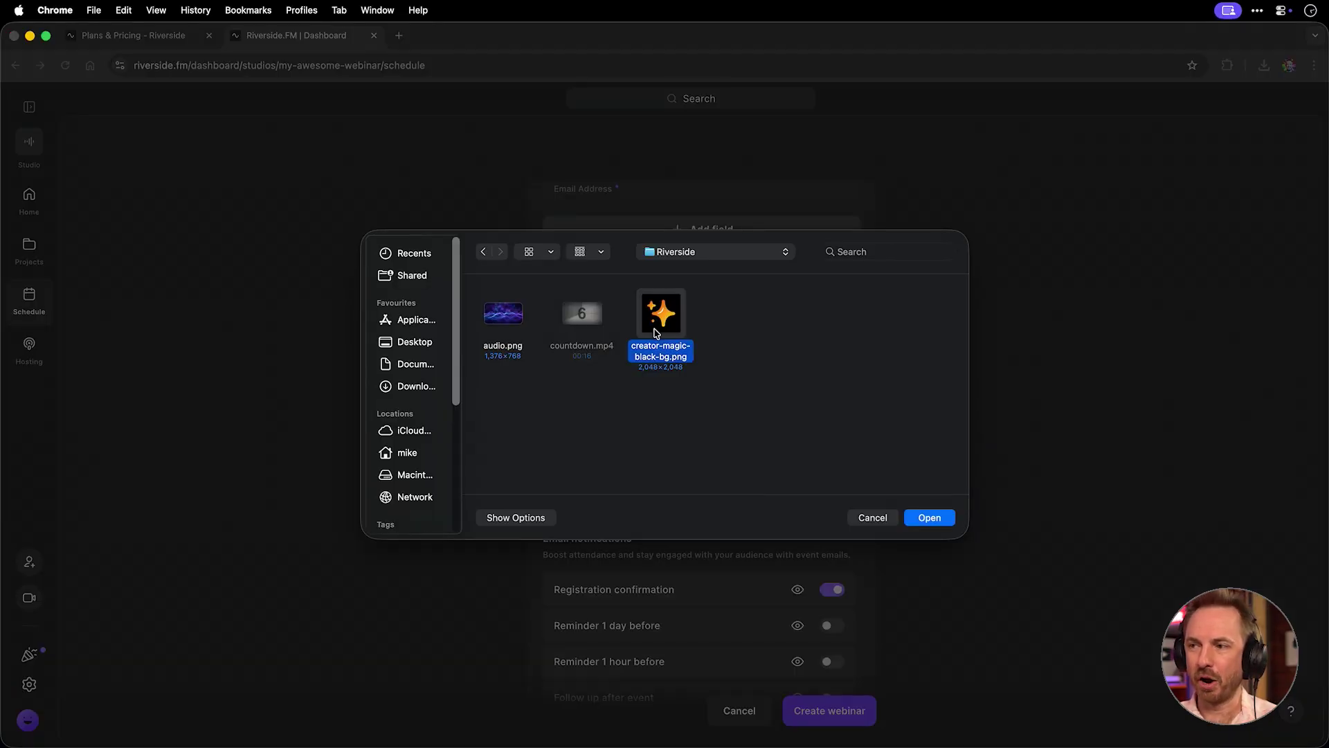
{"action": "double_click", "coordinate": [656, 333]}
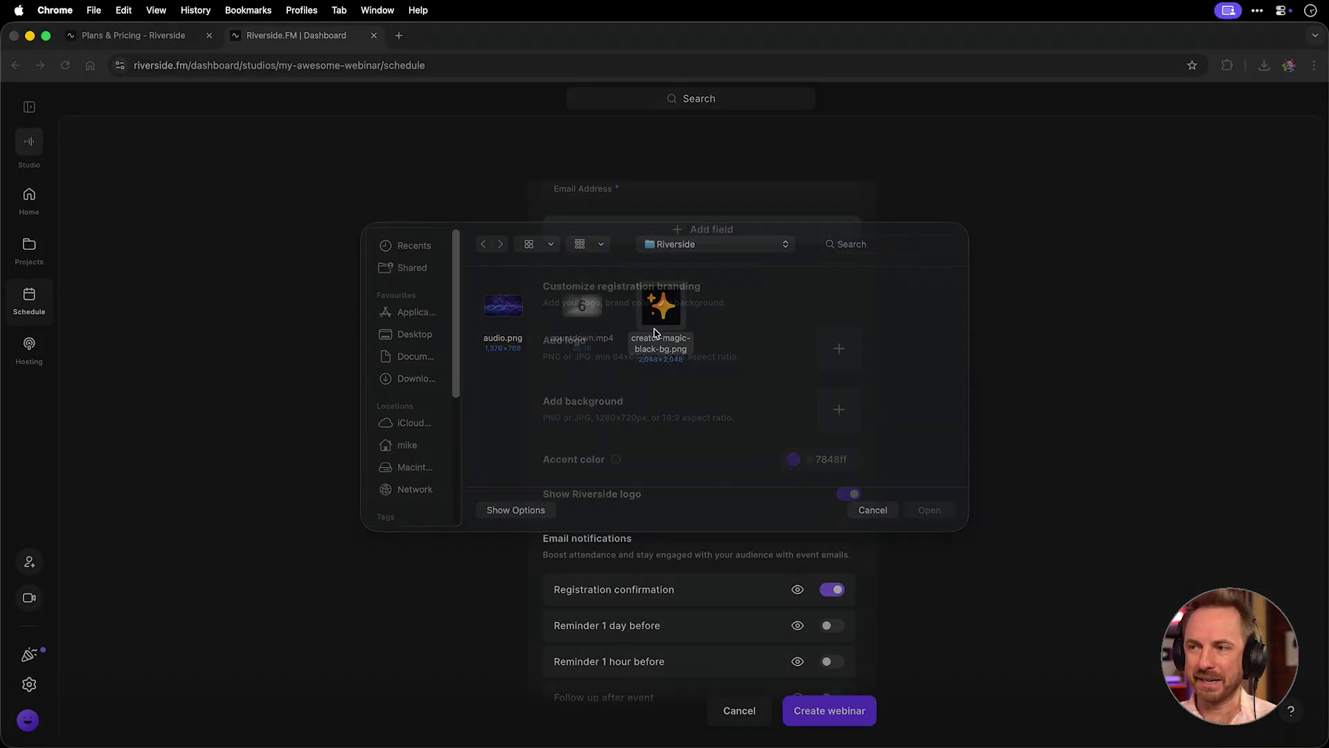
- Add a registration background, checking the Color options before uploading an image from the computer
{"action": "left_click", "coordinate": [847, 414]}
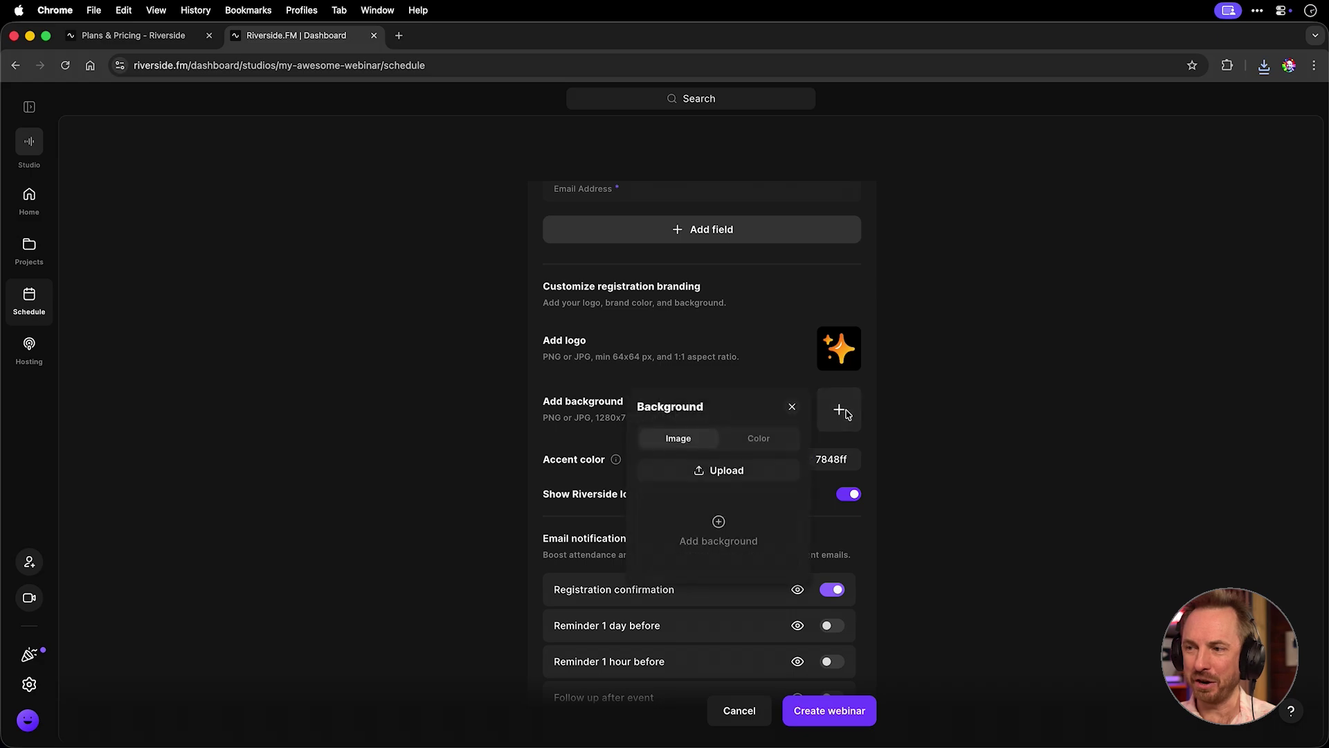
{"action": "left_click", "coordinate": [763, 442]}
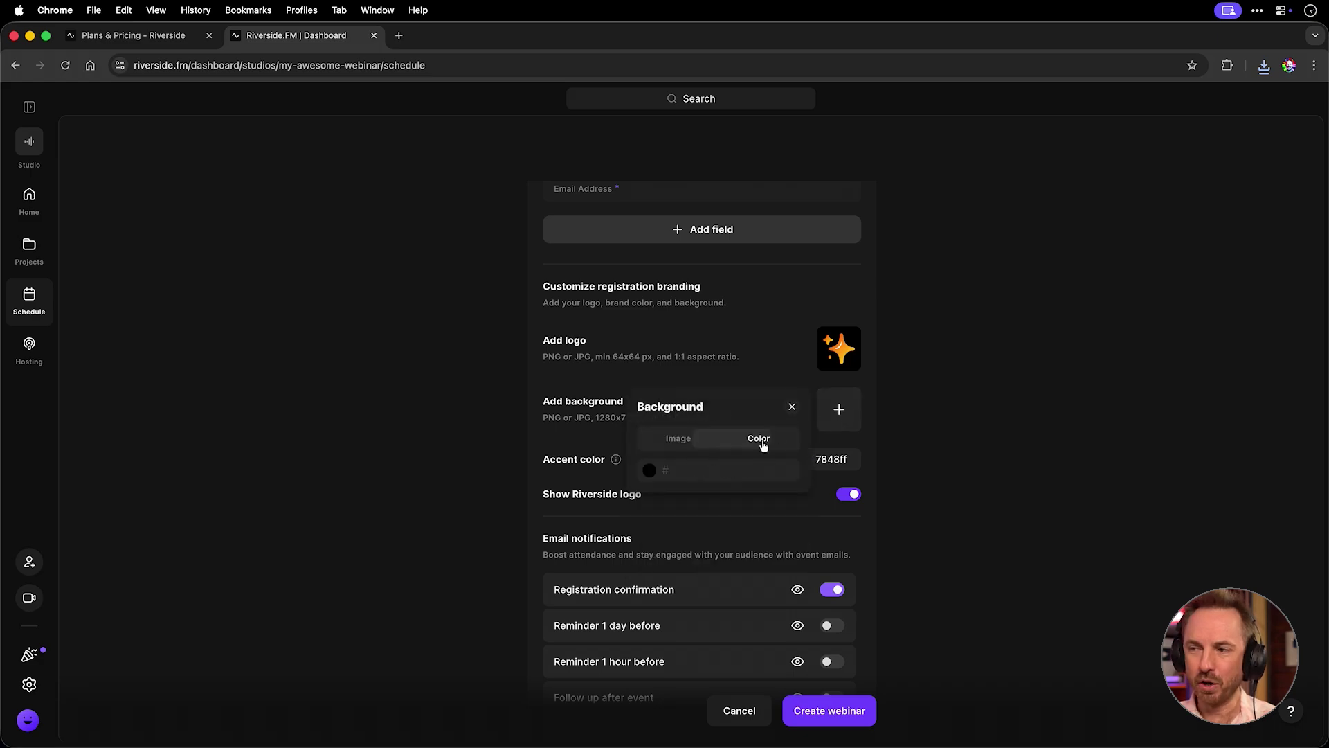
{"action": "left_click", "coordinate": [692, 444]}
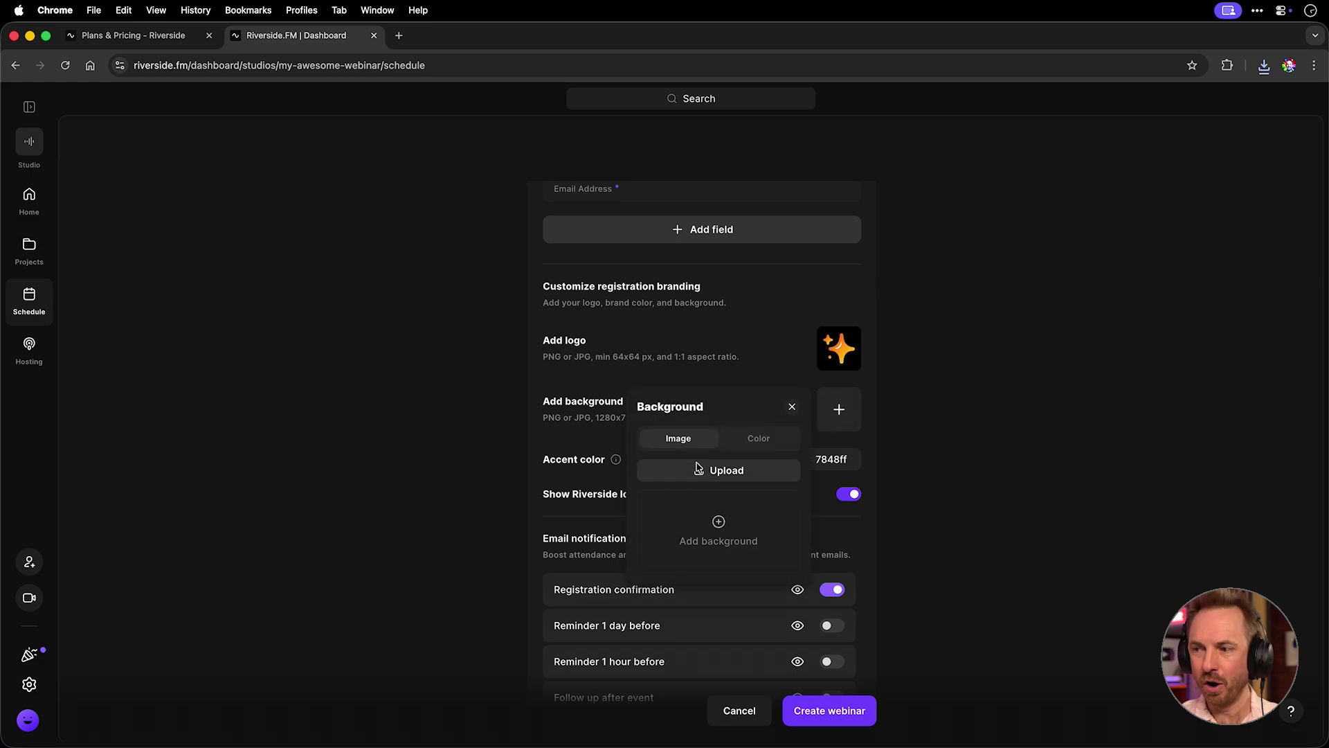
{"action": "left_click", "coordinate": [694, 467]}
- Use audio.png as the background and change the accent colour from purple to yellow ffd748
{"action": "double_click", "coordinate": [504, 315]}
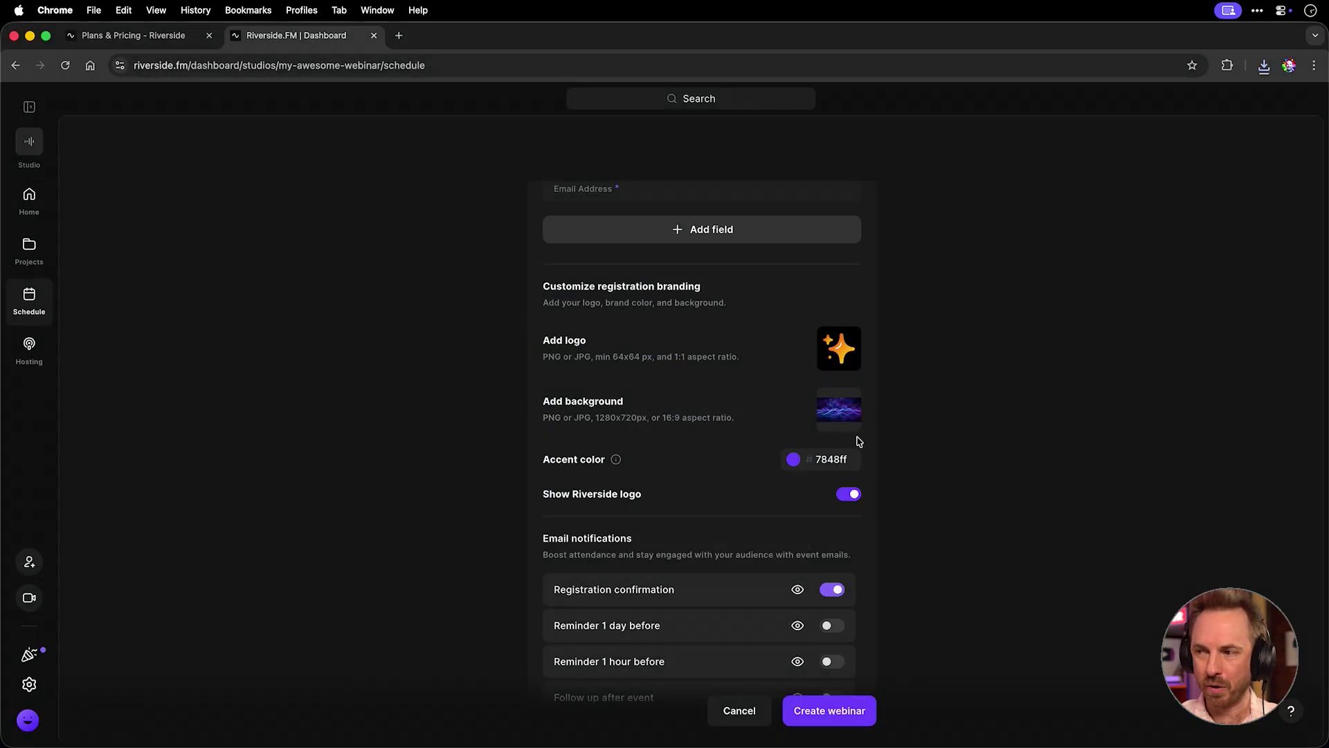
{"action": "scroll", "coordinate": [845, 440], "scroll_direction": "down", "scroll_amount": 1}
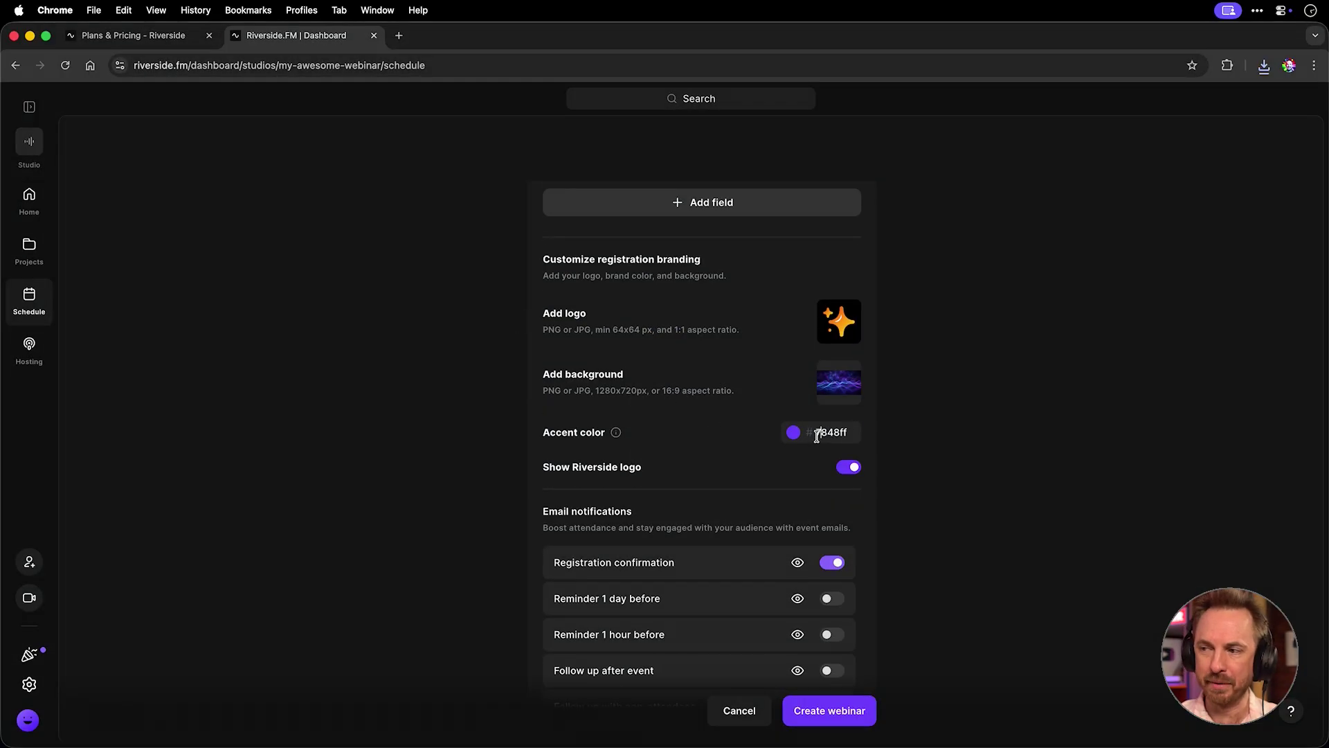
{"action": "left_click", "coordinate": [795, 431]}
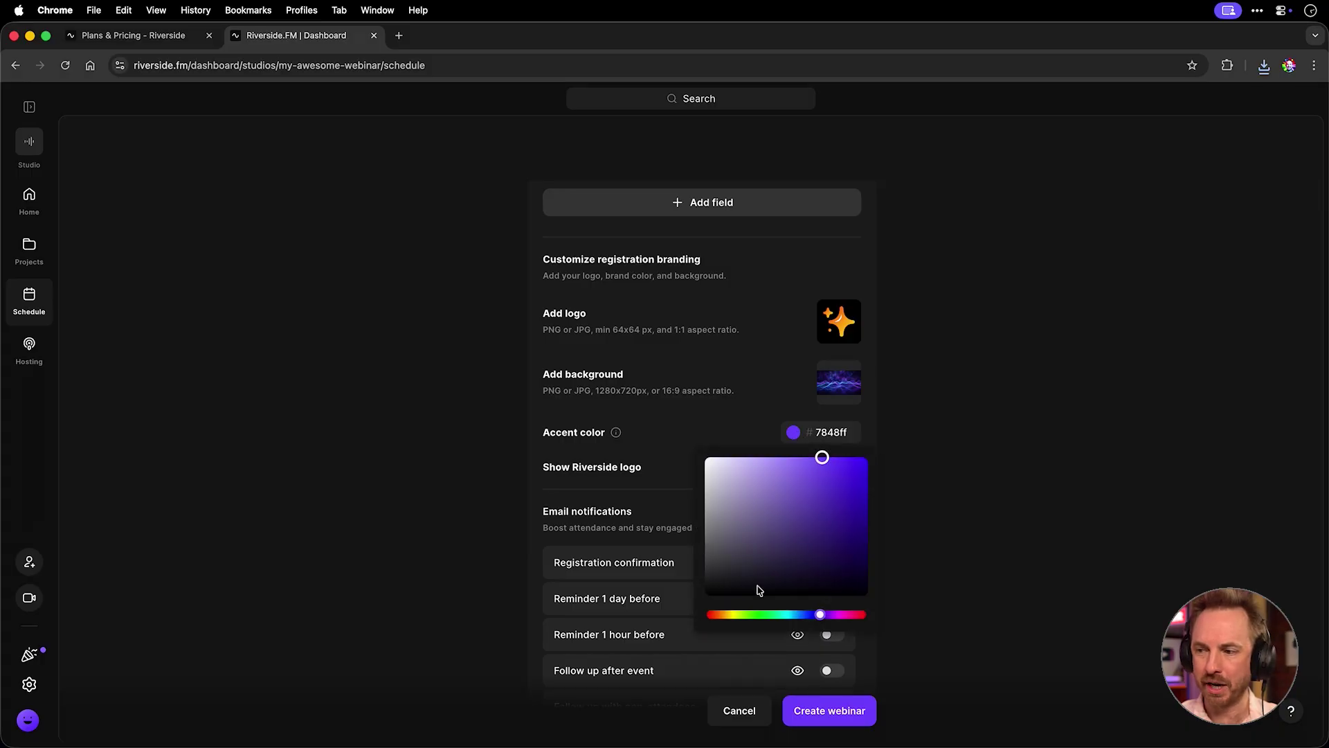
{"action": "left_click_drag", "start_coordinate": [722, 614], "coordinate": [729, 616]}
{"action": "left_click", "coordinate": [920, 560]}
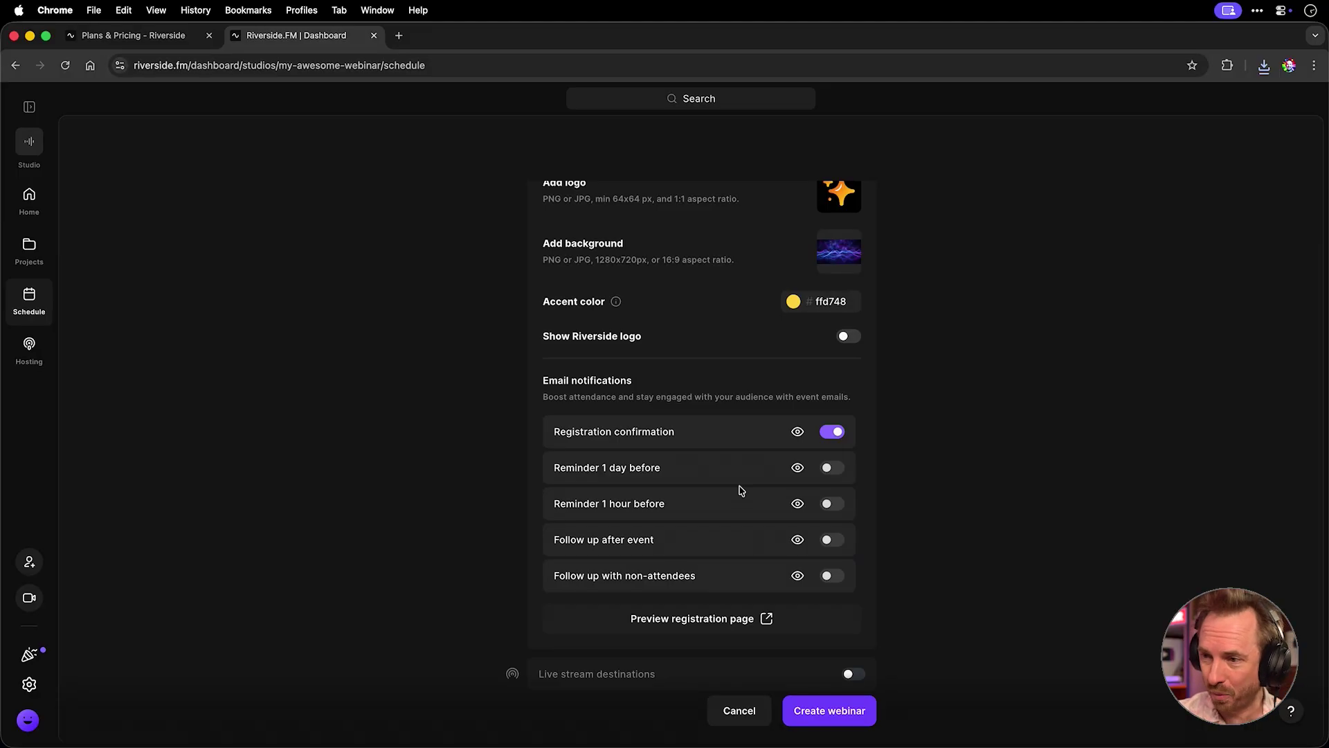
- Preview the registration confirmation email, then close the preview
{"action": "left_click", "coordinate": [798, 432]}
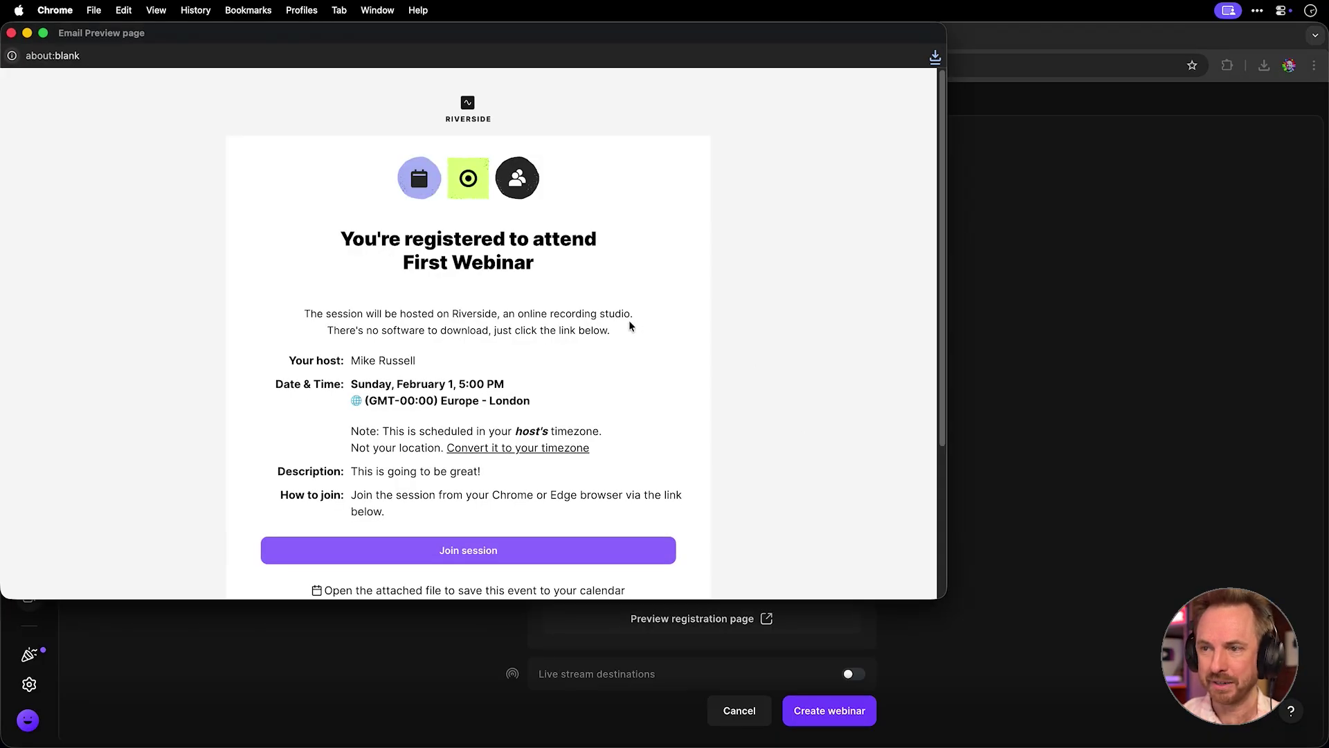
{"action": "scroll", "coordinate": [568, 230], "scroll_direction": "down", "scroll_amount": 5}
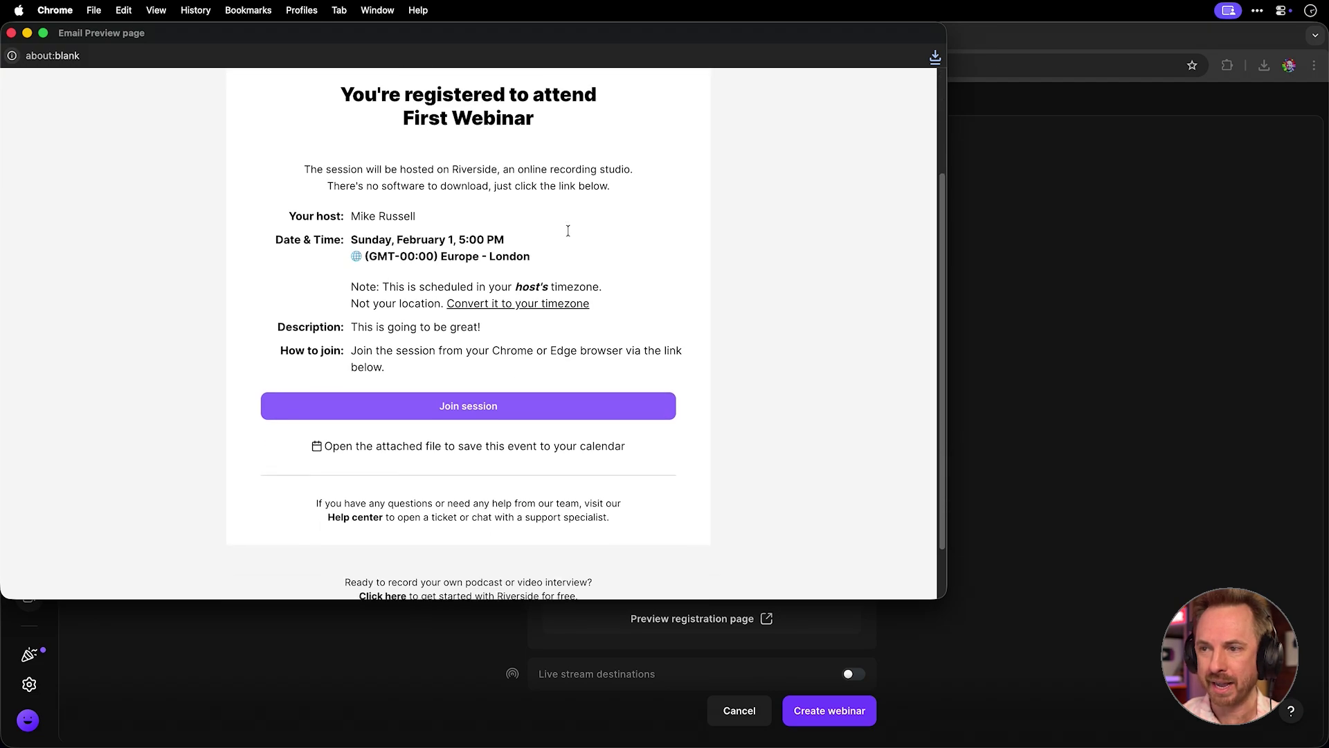
{"action": "scroll", "coordinate": [569, 235], "scroll_direction": "up", "scroll_amount": 5}
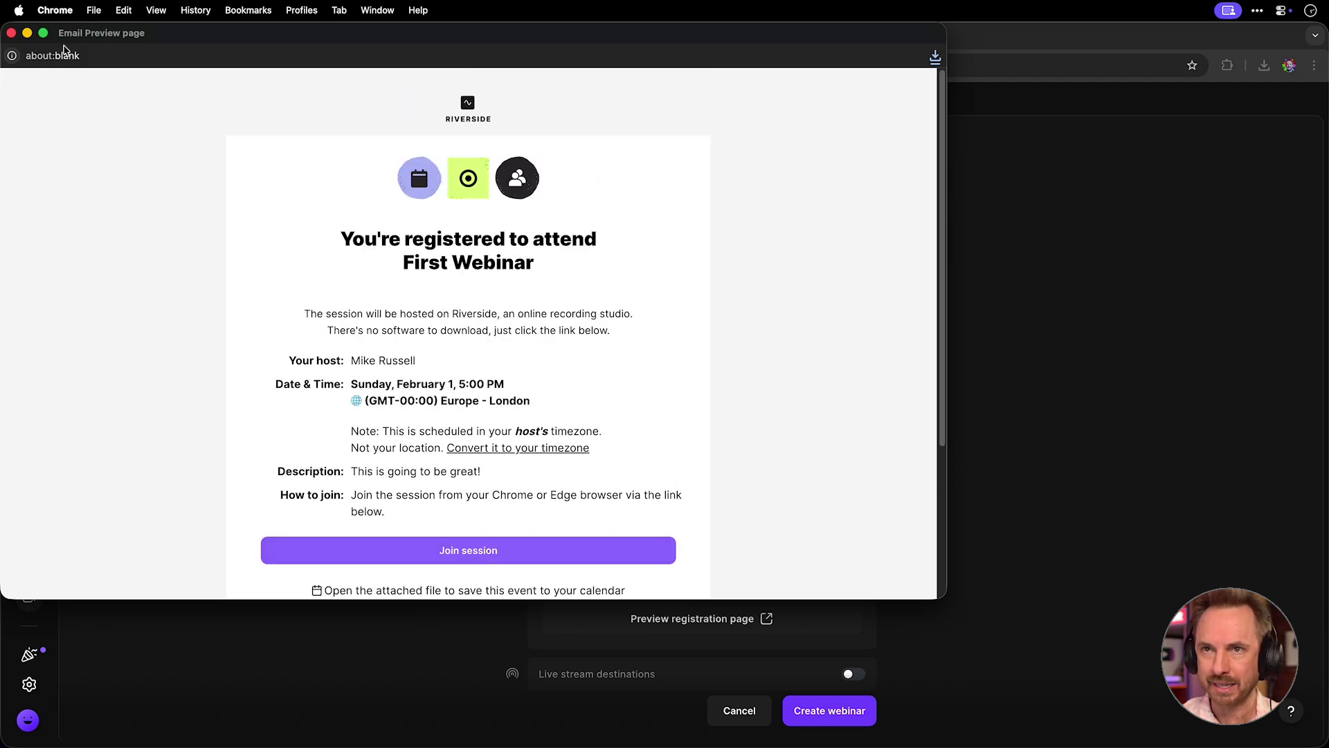
{"action": "left_click", "coordinate": [12, 33]}
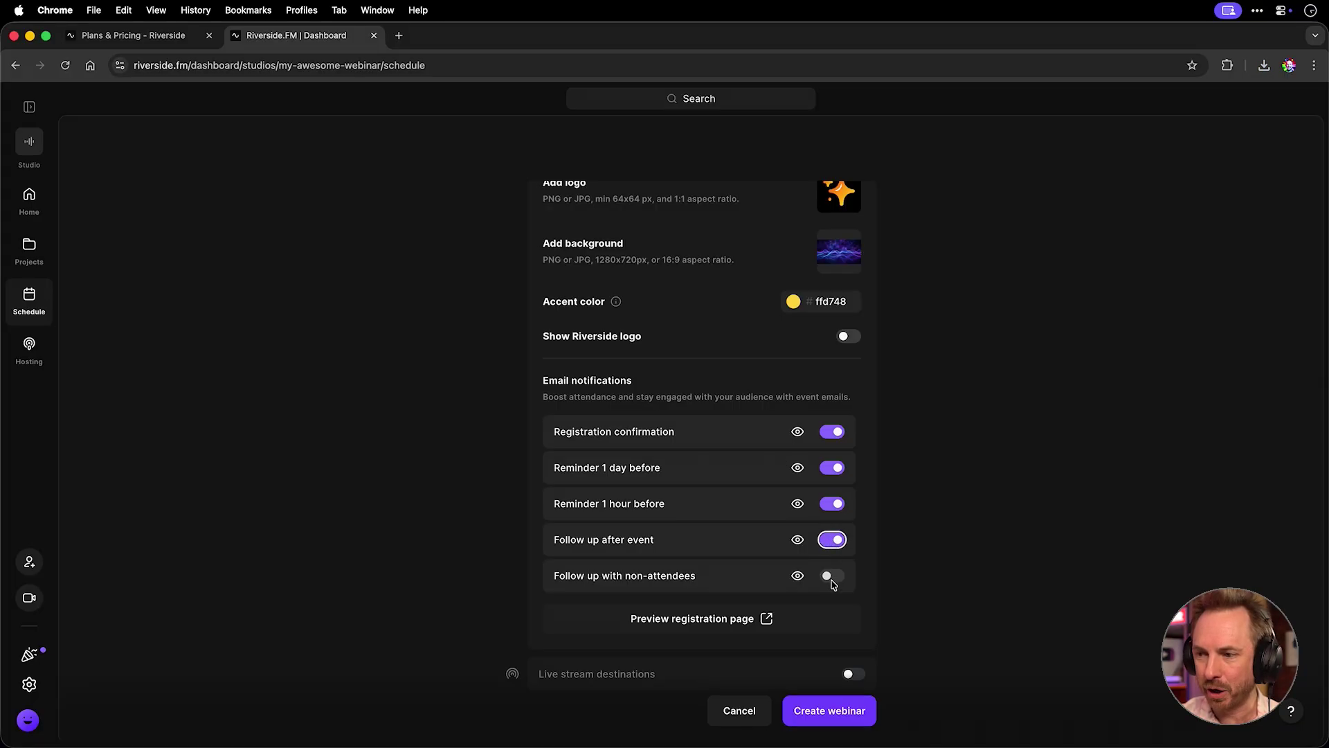
- Preview the follow-up after event email and select its thank-you paragraph
{"action": "left_click", "coordinate": [797, 539]}
{"action": "scroll", "coordinate": [750, 443], "scroll_direction": "down", "scroll_amount": 5}
{"action": "scroll", "coordinate": [750, 442], "scroll_direction": "up", "scroll_amount": 5}
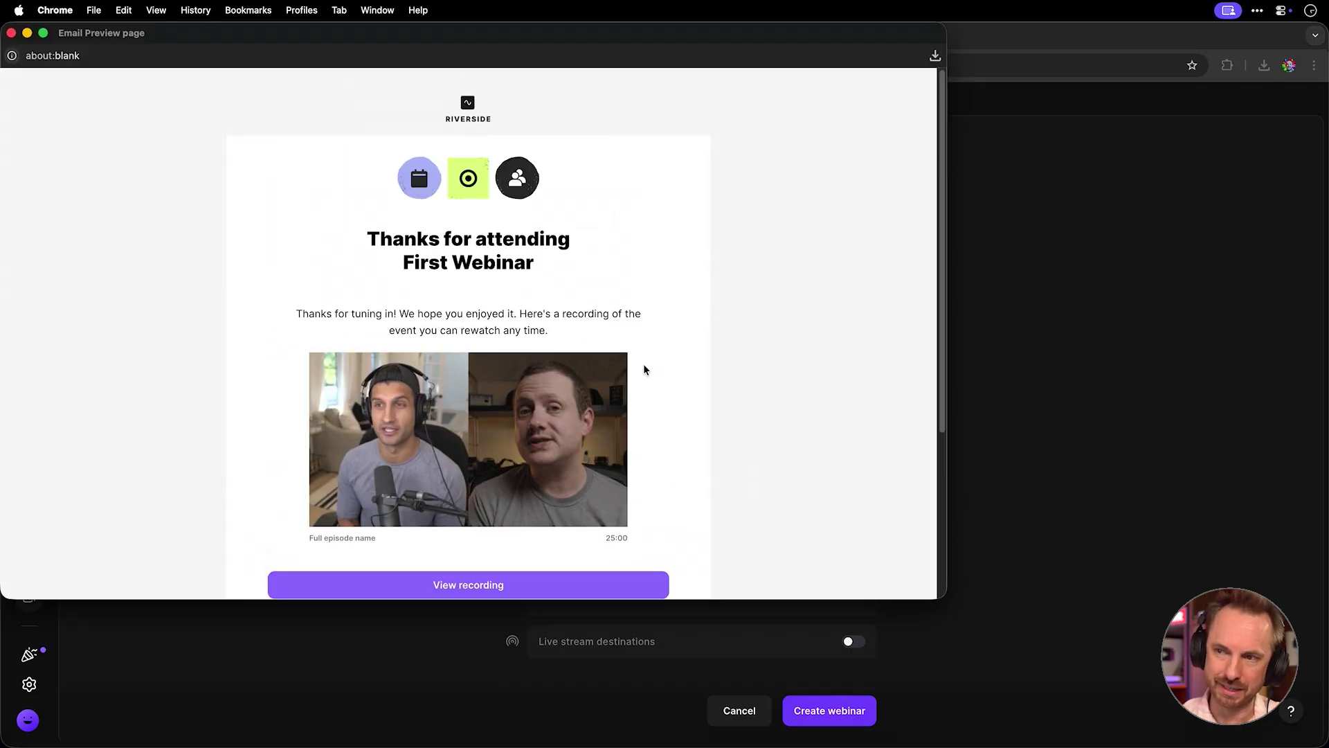
{"action": "left_click_drag", "start_coordinate": [354, 311], "coordinate": [520, 331]}
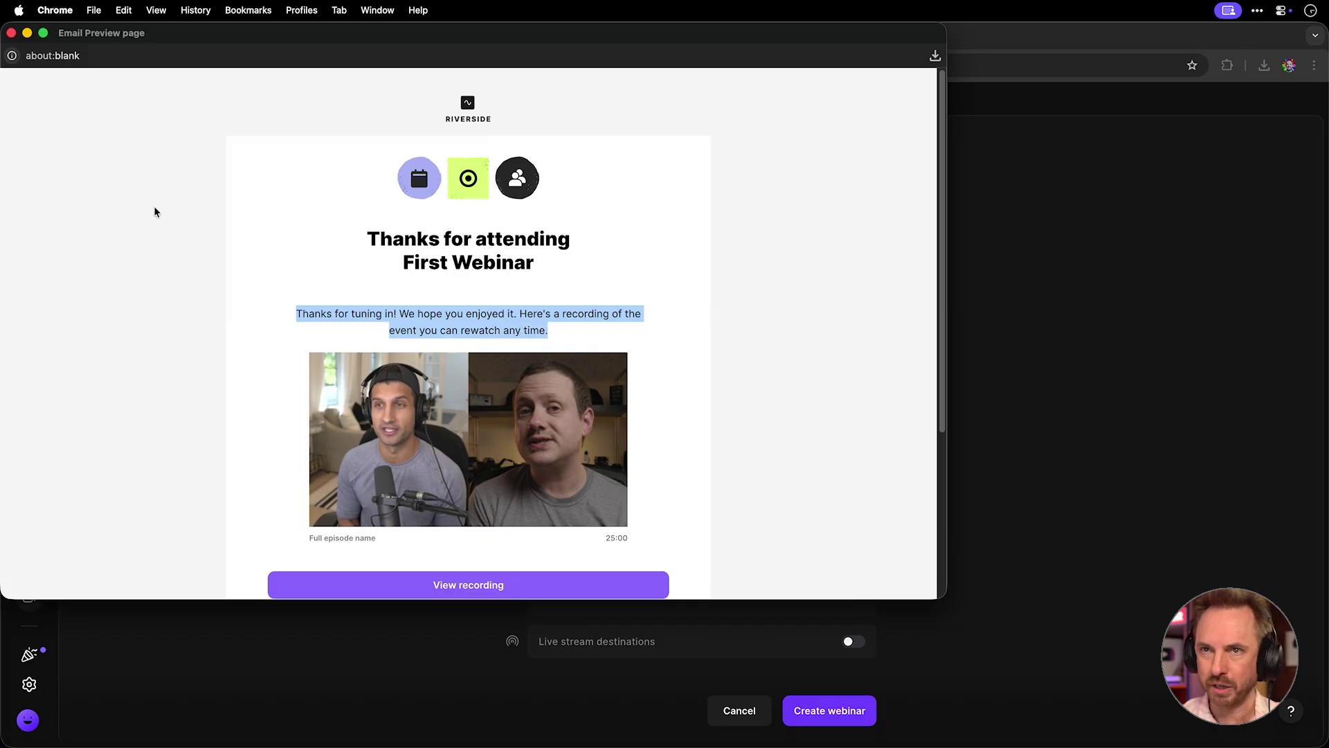
{"action": "left_click", "coordinate": [12, 34]}
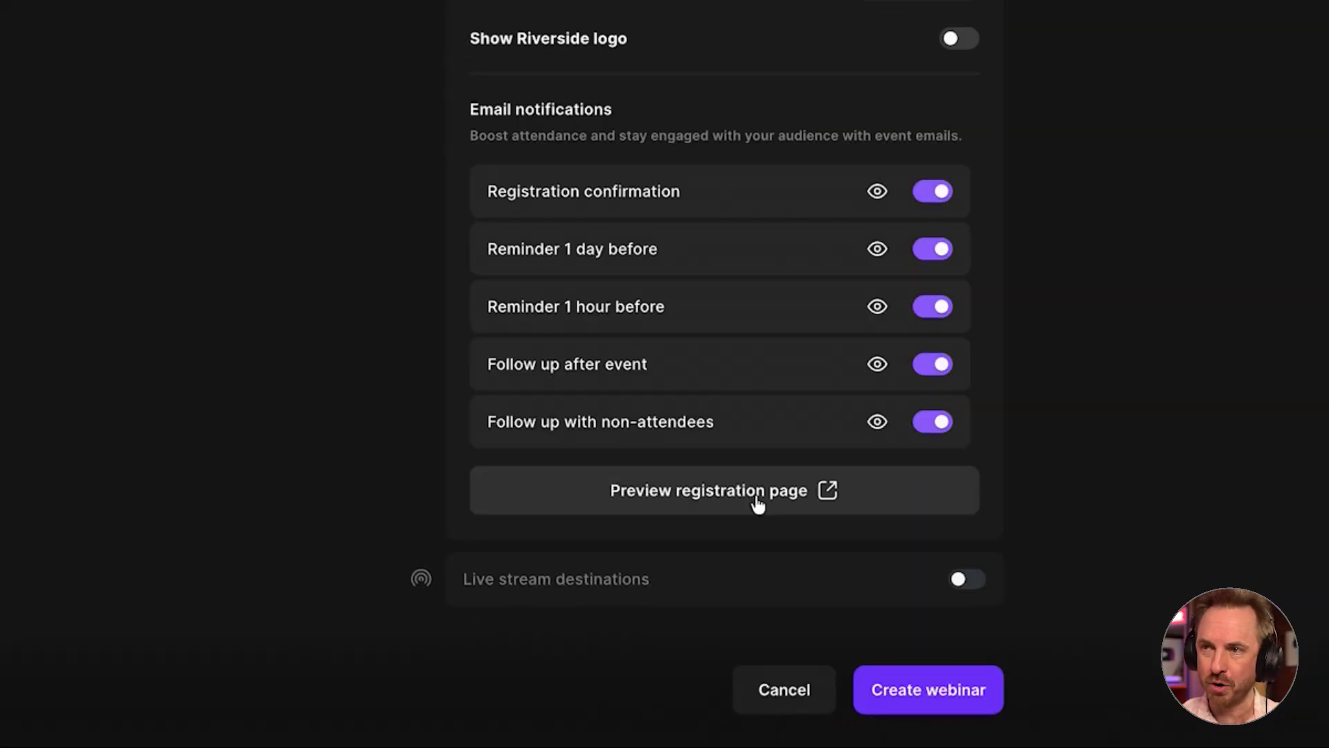
{"action": "left_click", "coordinate": [758, 505]}
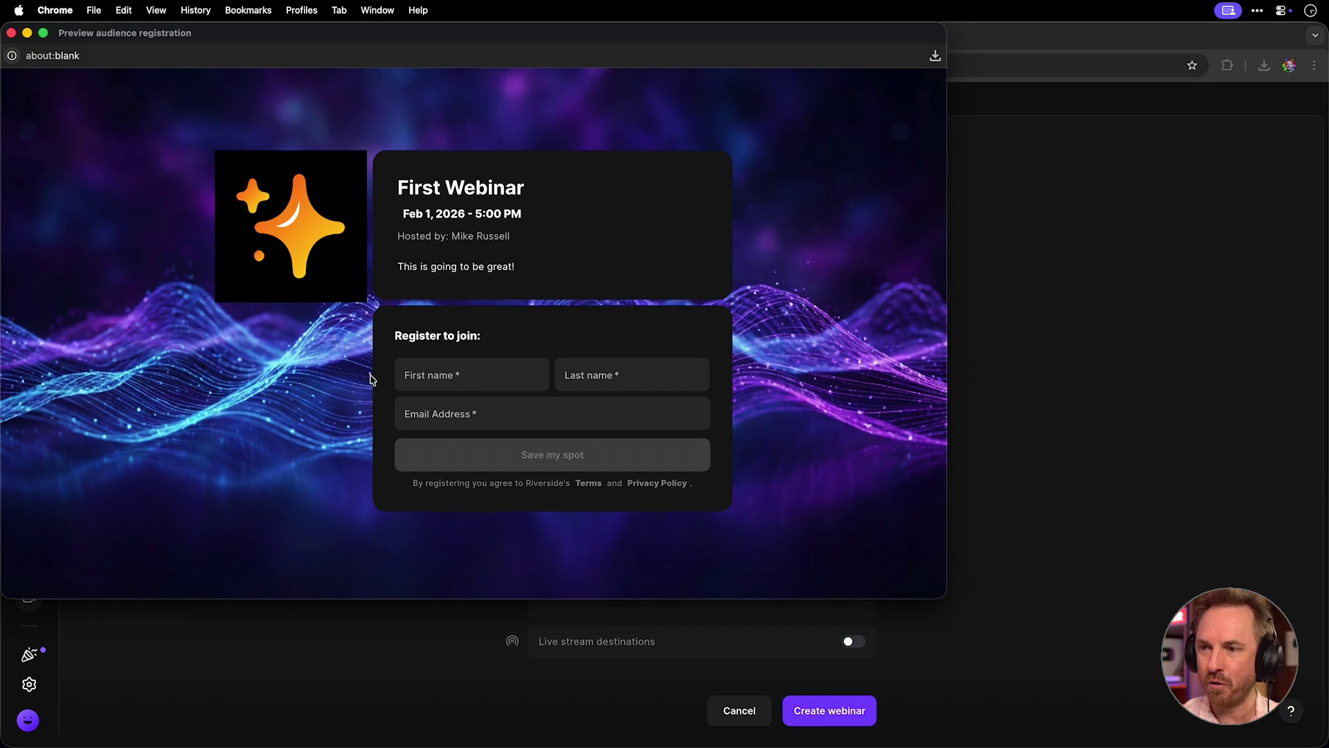
{"action": "left_click", "coordinate": [572, 376]}
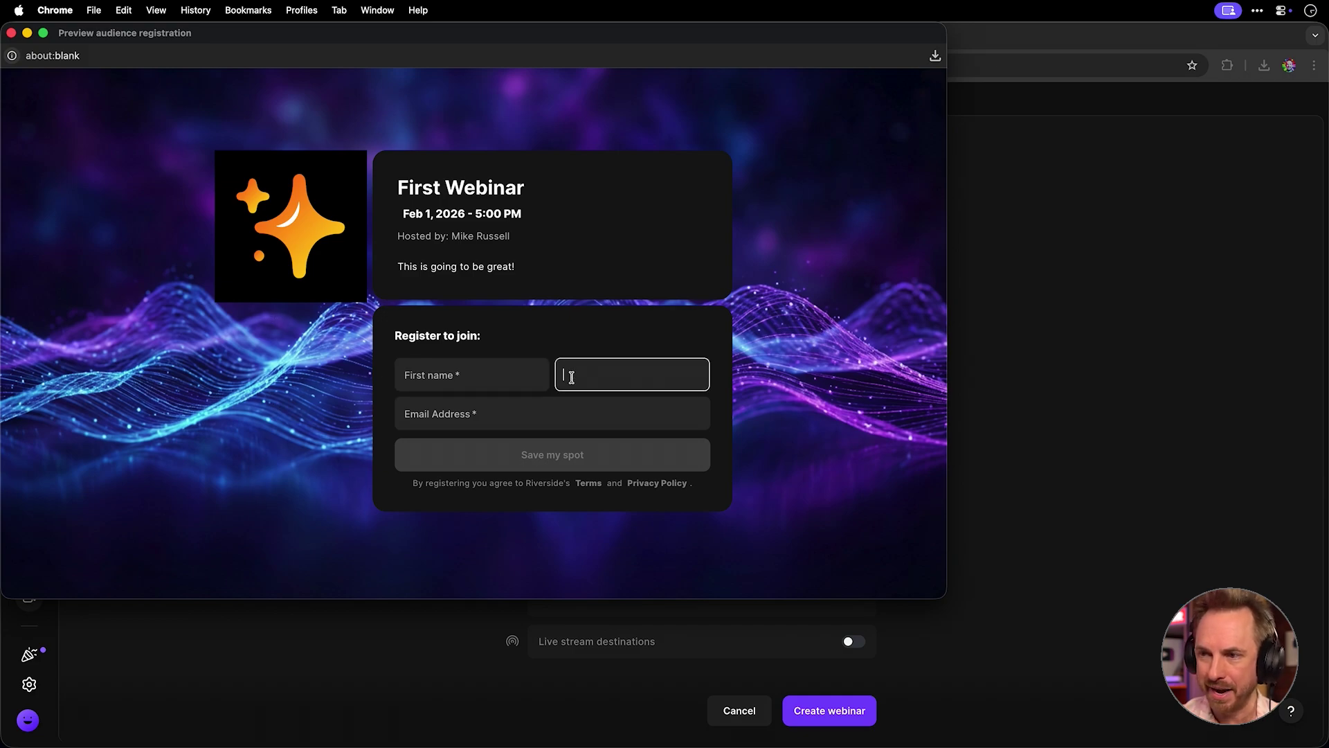
{"action": "left_click", "coordinate": [529, 416]}
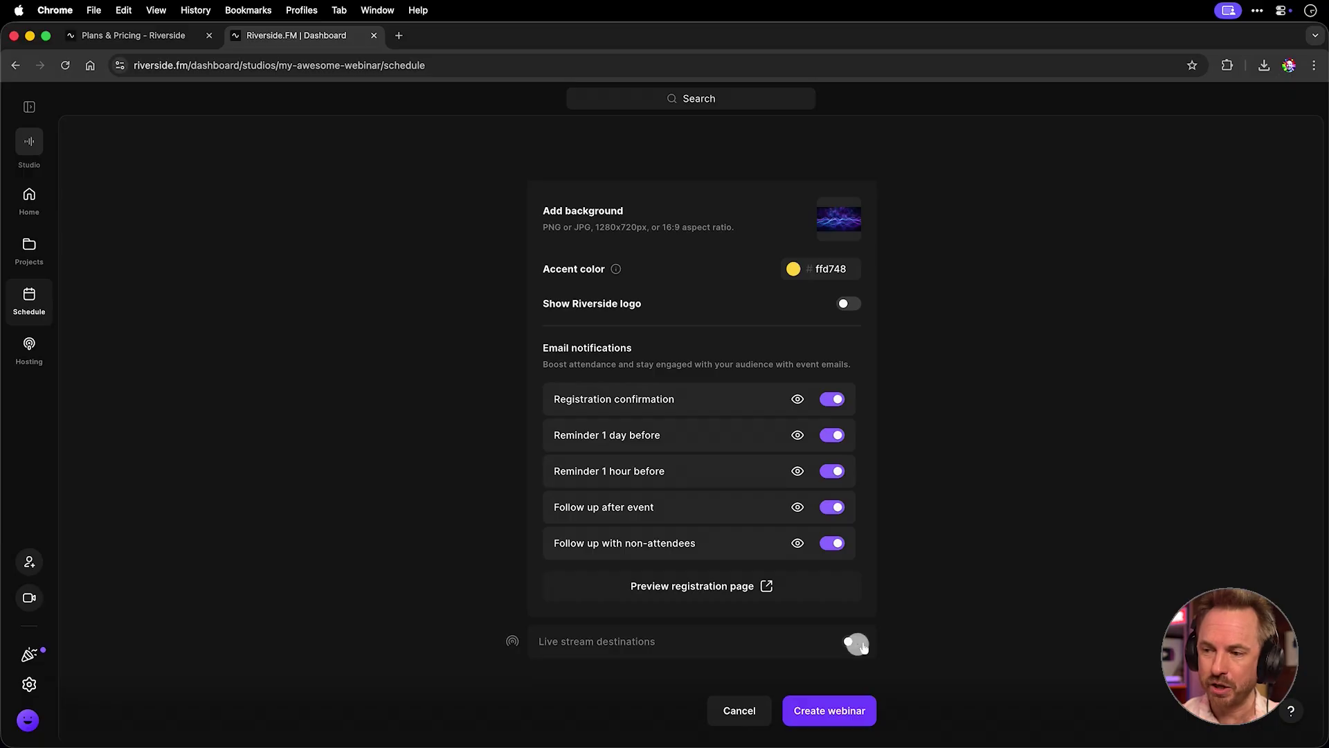
- Enable streaming to live stream destinations and dismiss the Session scheduled confirmation
{"action": "left_click", "coordinate": [860, 645]}
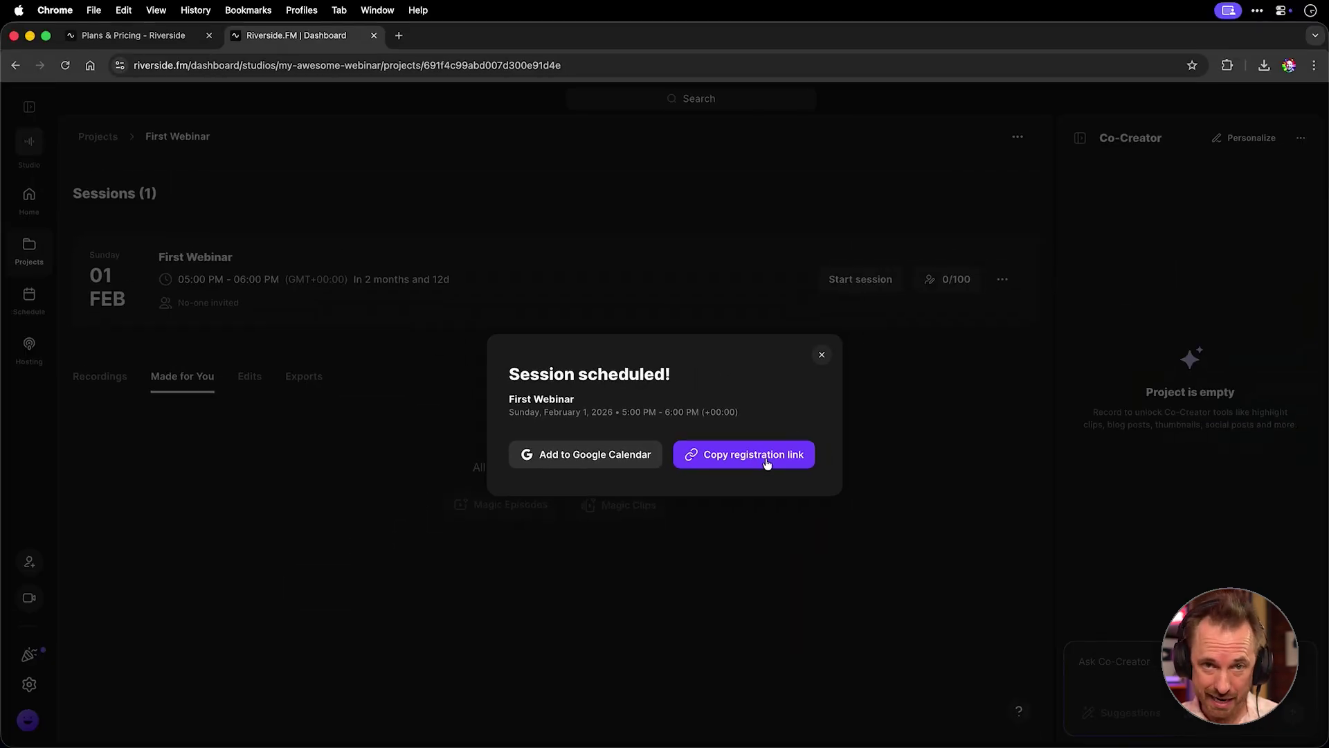
{"action": "left_click", "coordinate": [767, 462]}
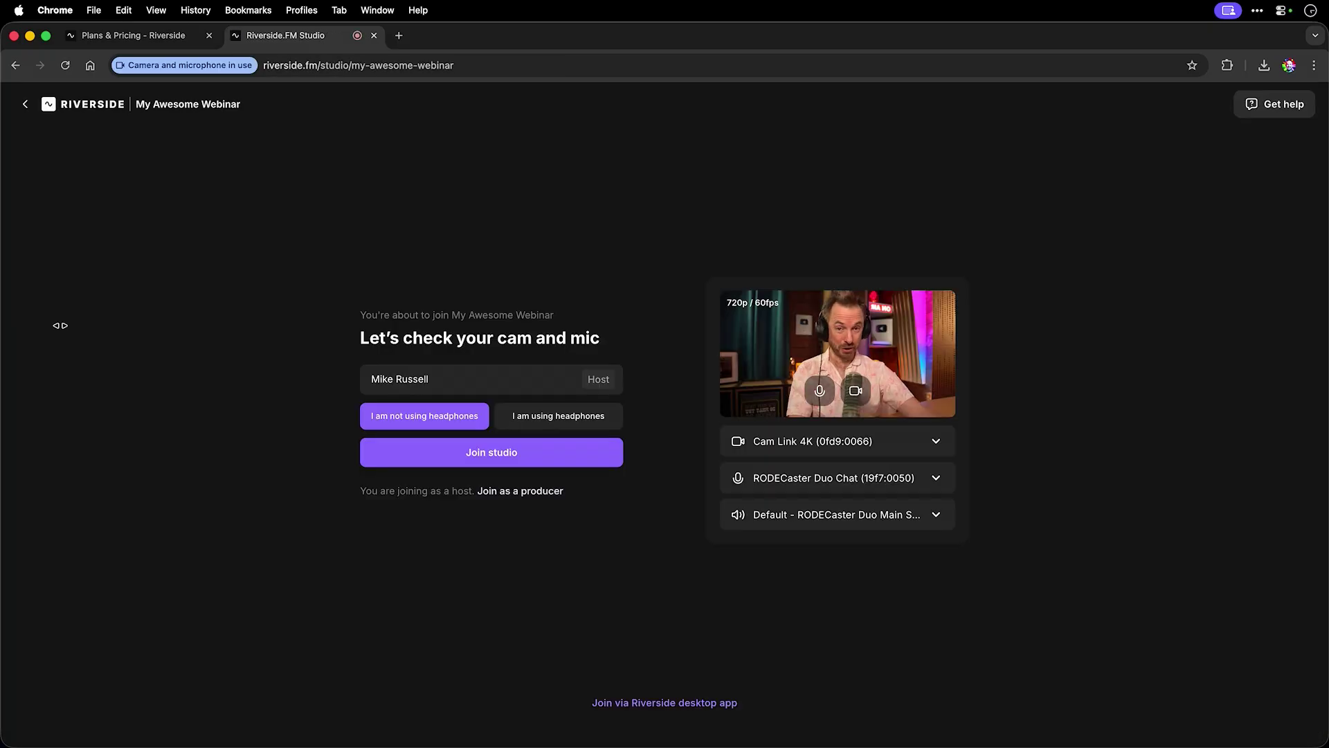
- Confirm headphones are in use and join the First Webinar studio
{"action": "left_click", "coordinate": [554, 418]}
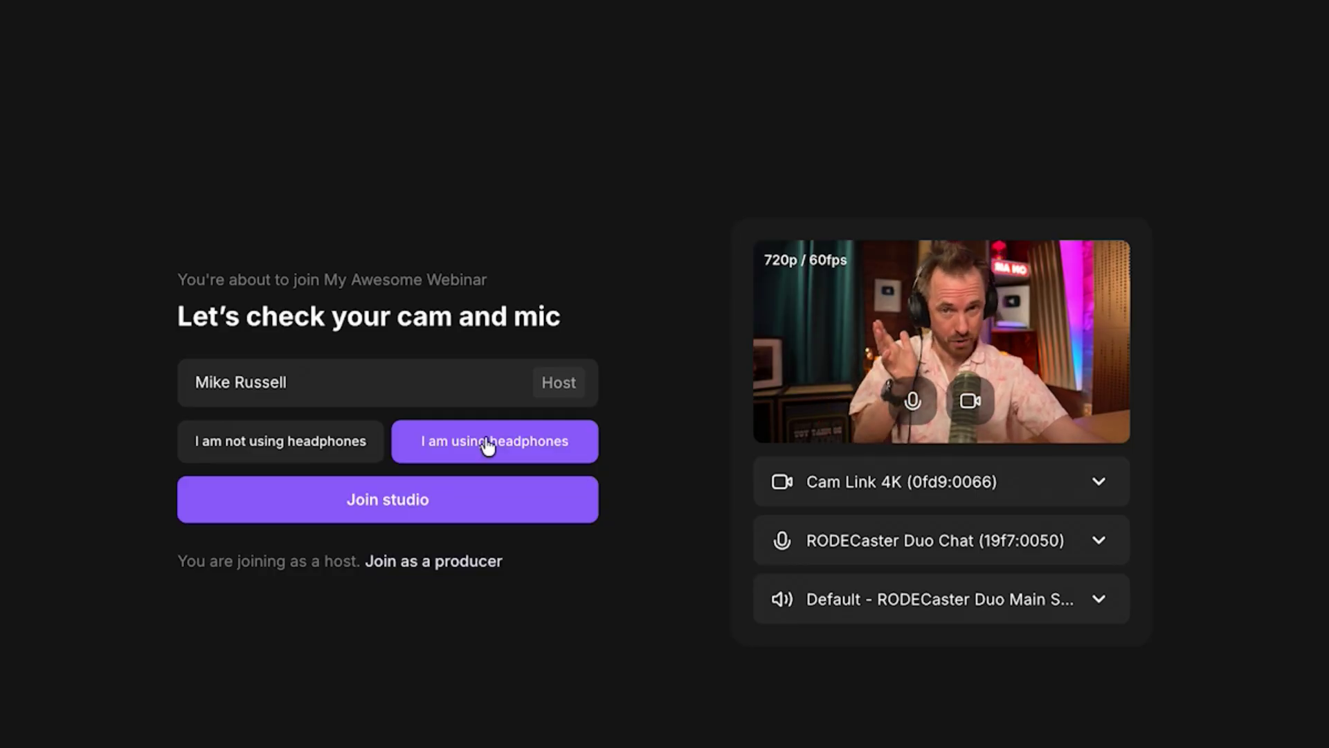
{"action": "left_click", "coordinate": [443, 499]}
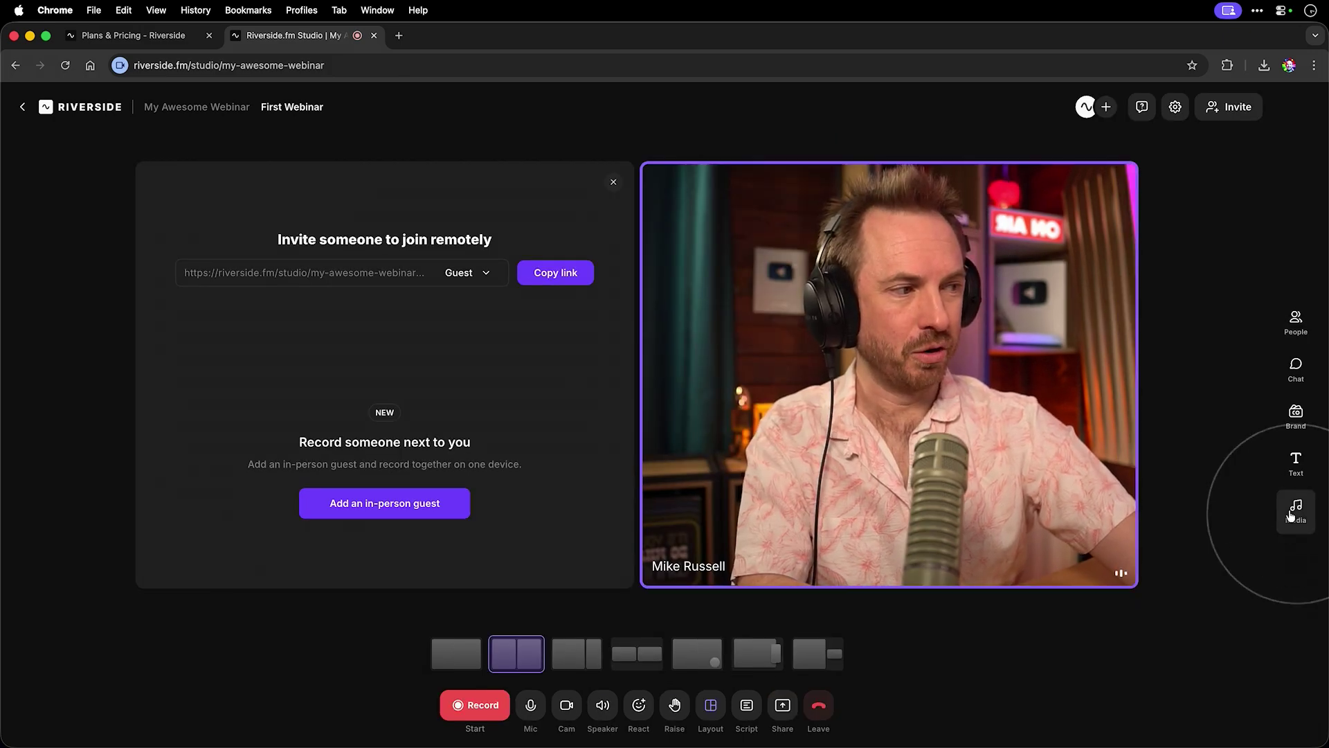
- Upload countdown.mp4 from the computer into the studio's Media library
{"action": "left_click", "coordinate": [1293, 511]}
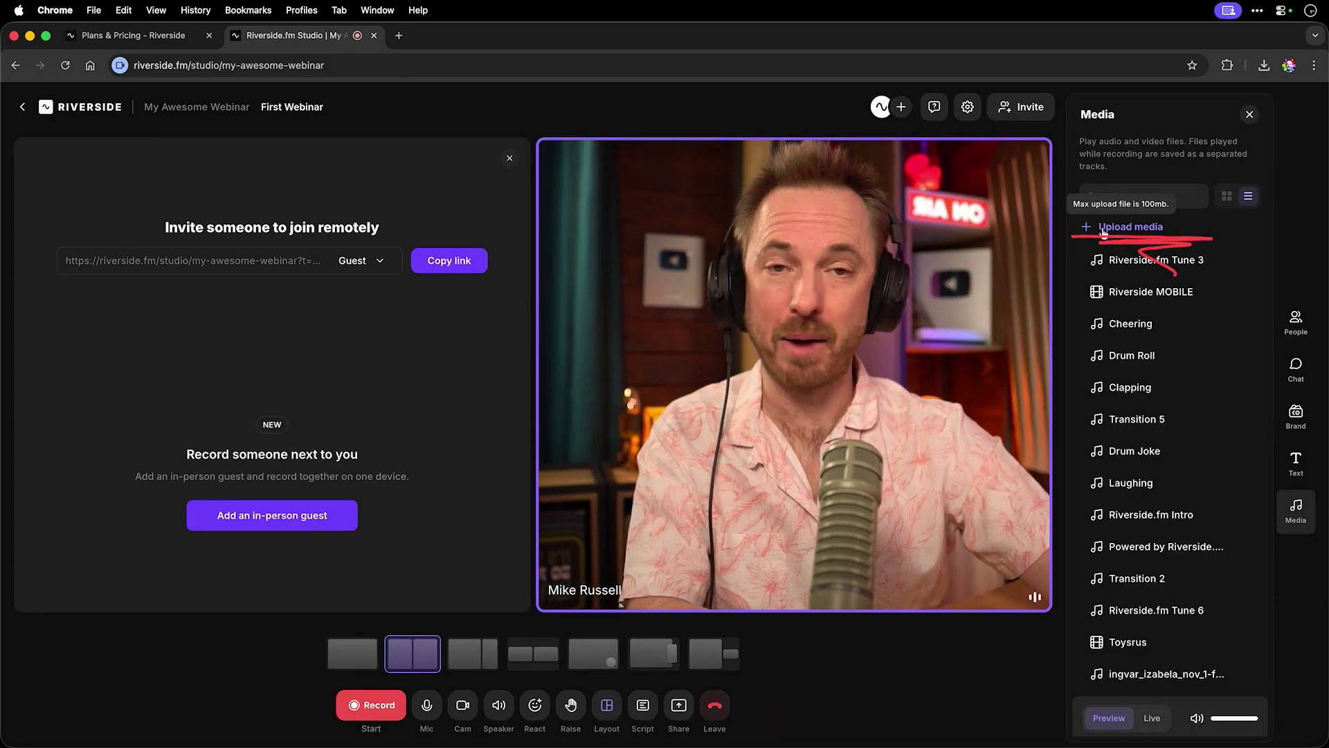
{"action": "left_click", "coordinate": [1104, 228]}
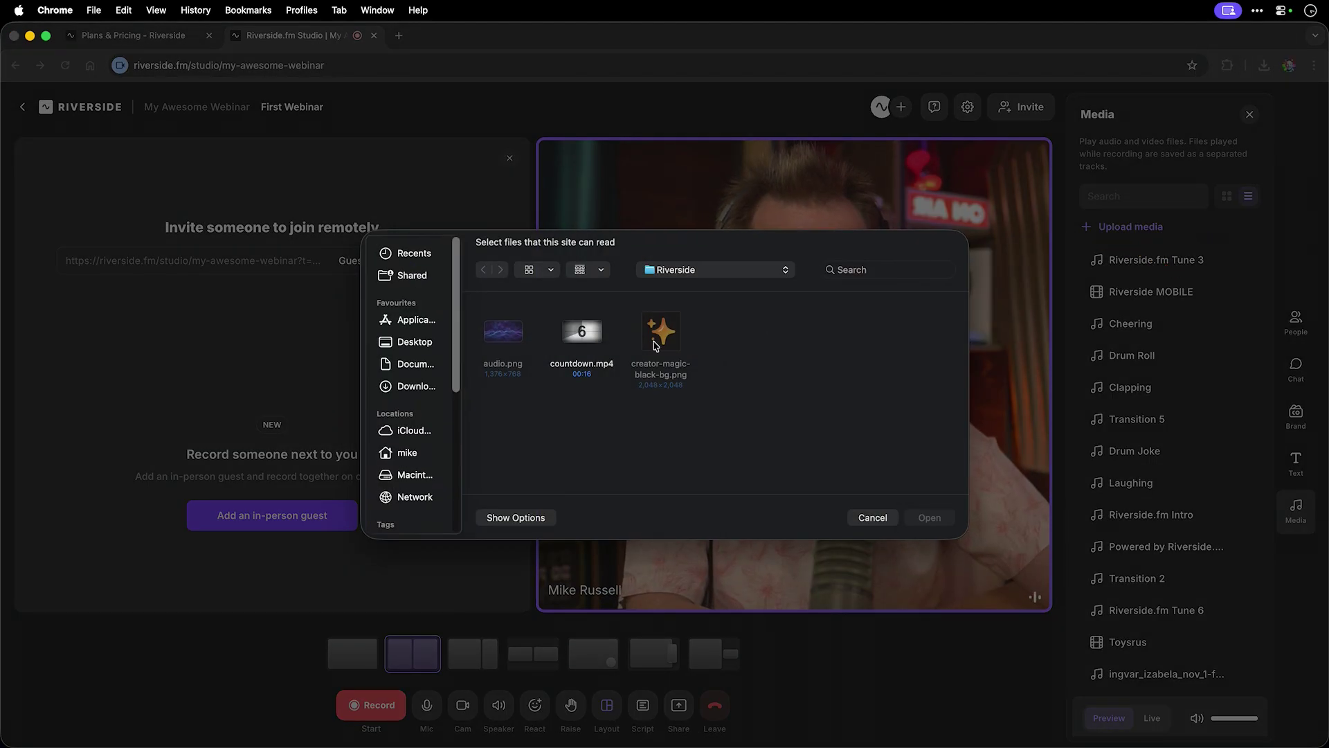
{"action": "double_click", "coordinate": [580, 336]}
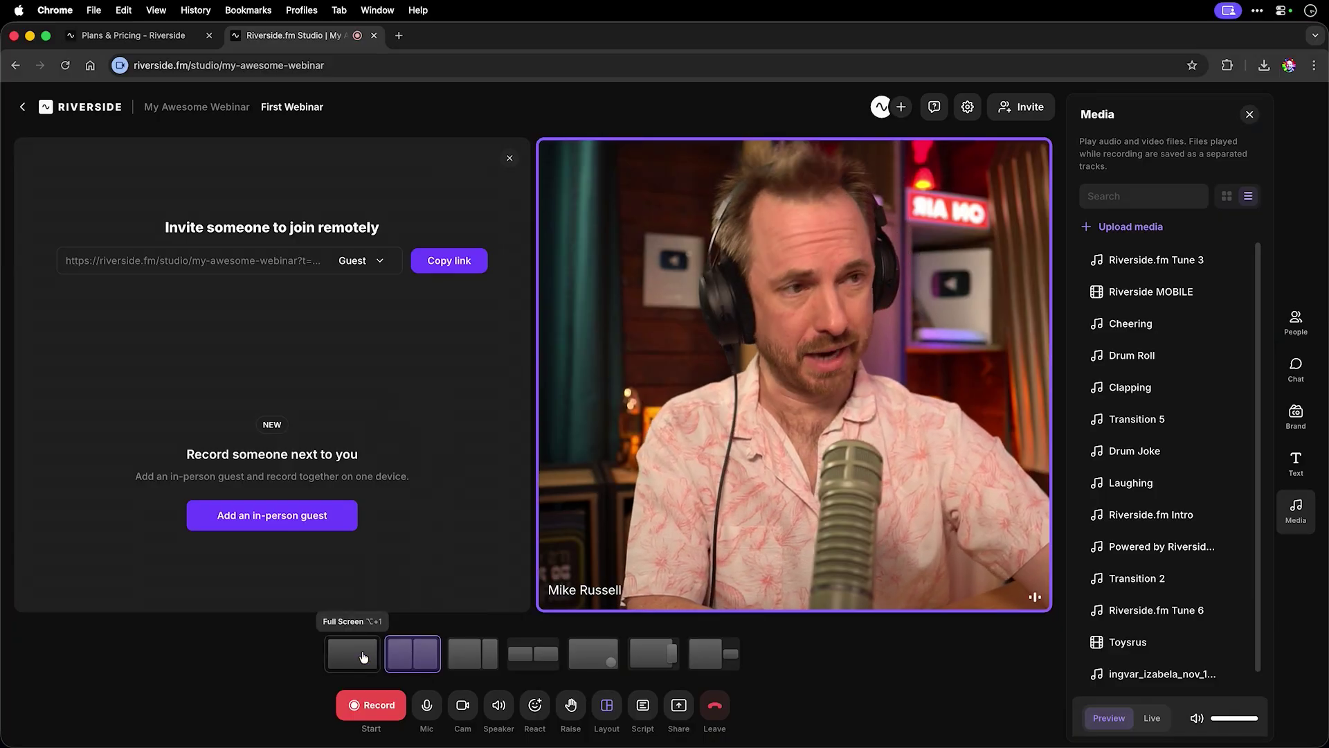
- Try Full Screen and Grid Fill, then use the Picture-in-Picture Portrait layout and open Share options
{"action": "left_click", "coordinate": [353, 654]}
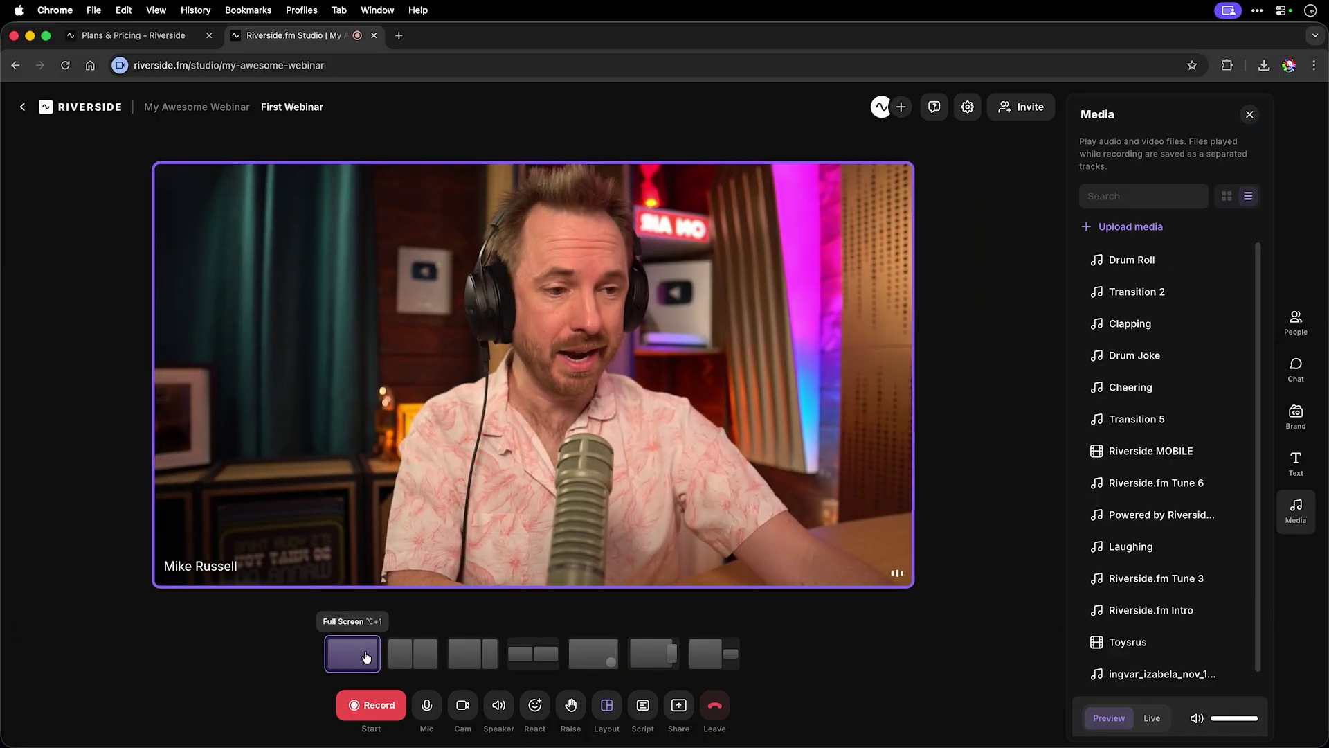
{"action": "left_click", "coordinate": [404, 656]}
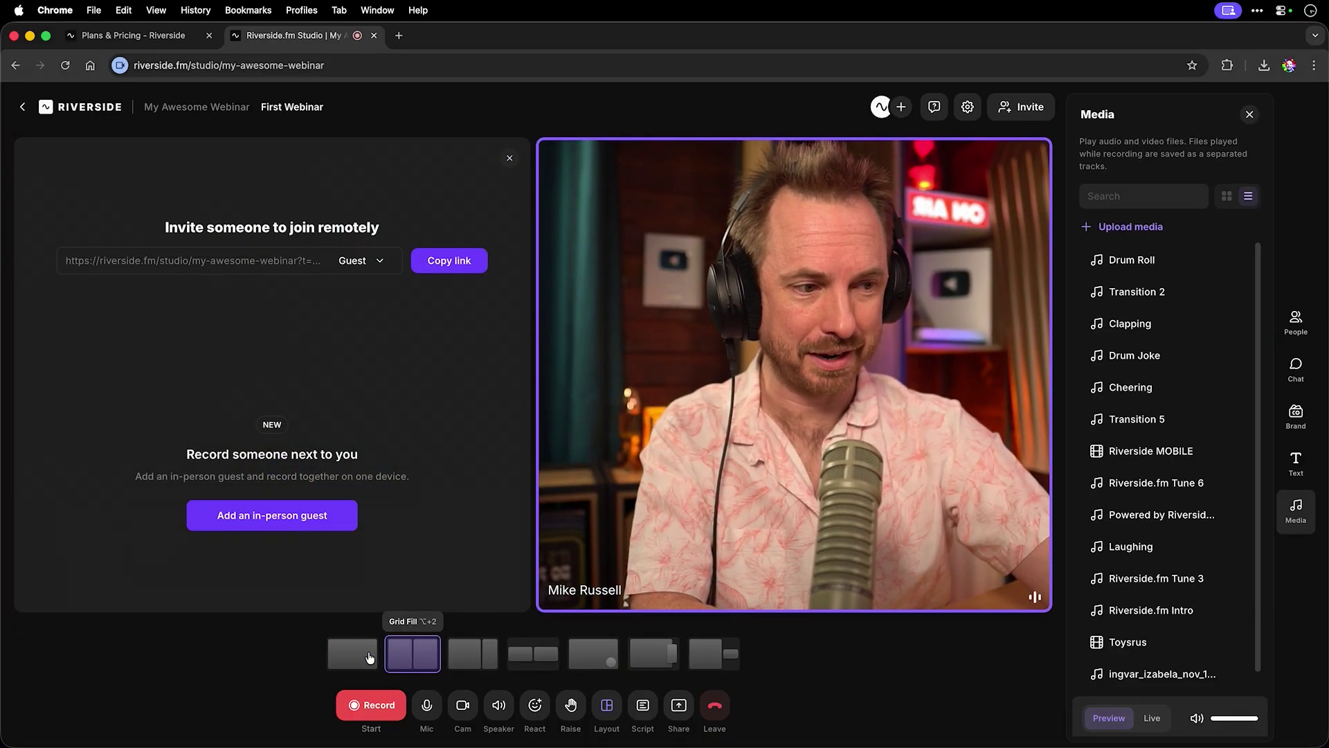
{"action": "left_click", "coordinate": [636, 659]}
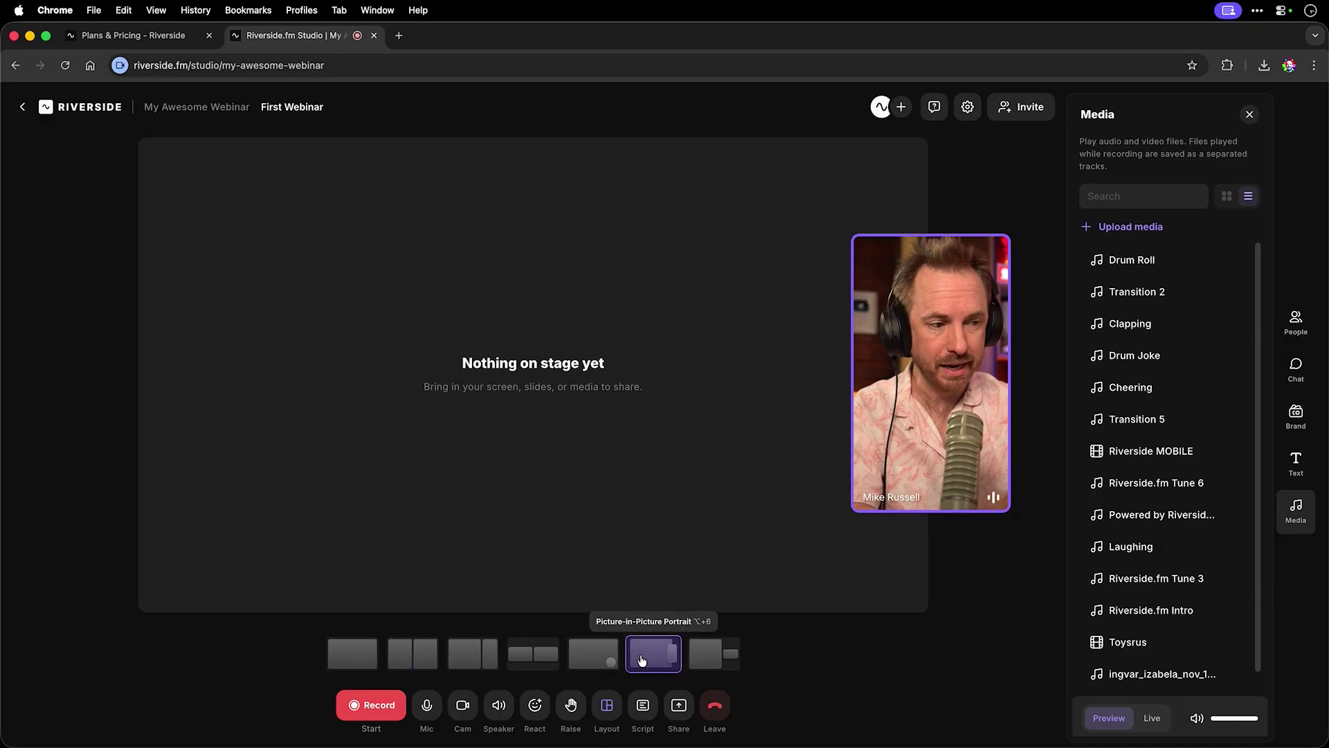
{"action": "left_click", "coordinate": [679, 713]}
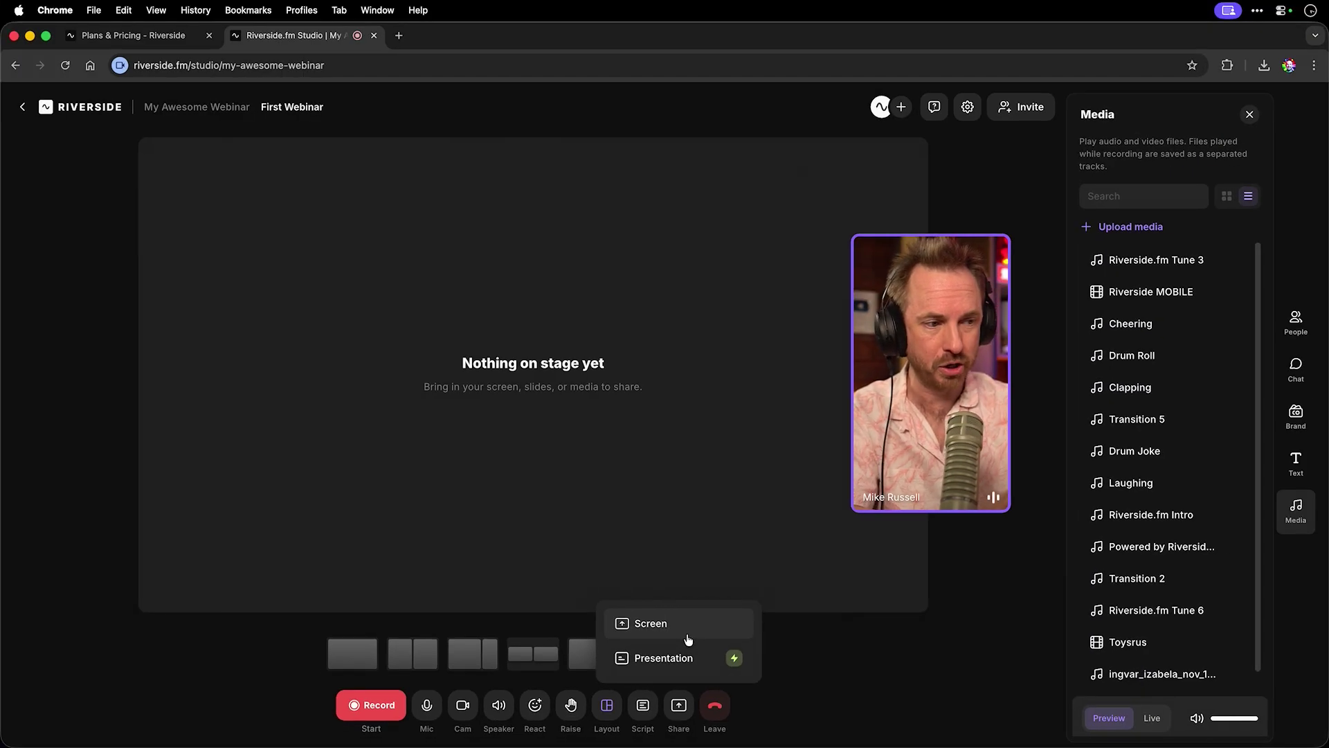
- Share the Riverside HD Podcast homepage tab onto the stage
{"action": "left_click", "coordinate": [688, 639]}
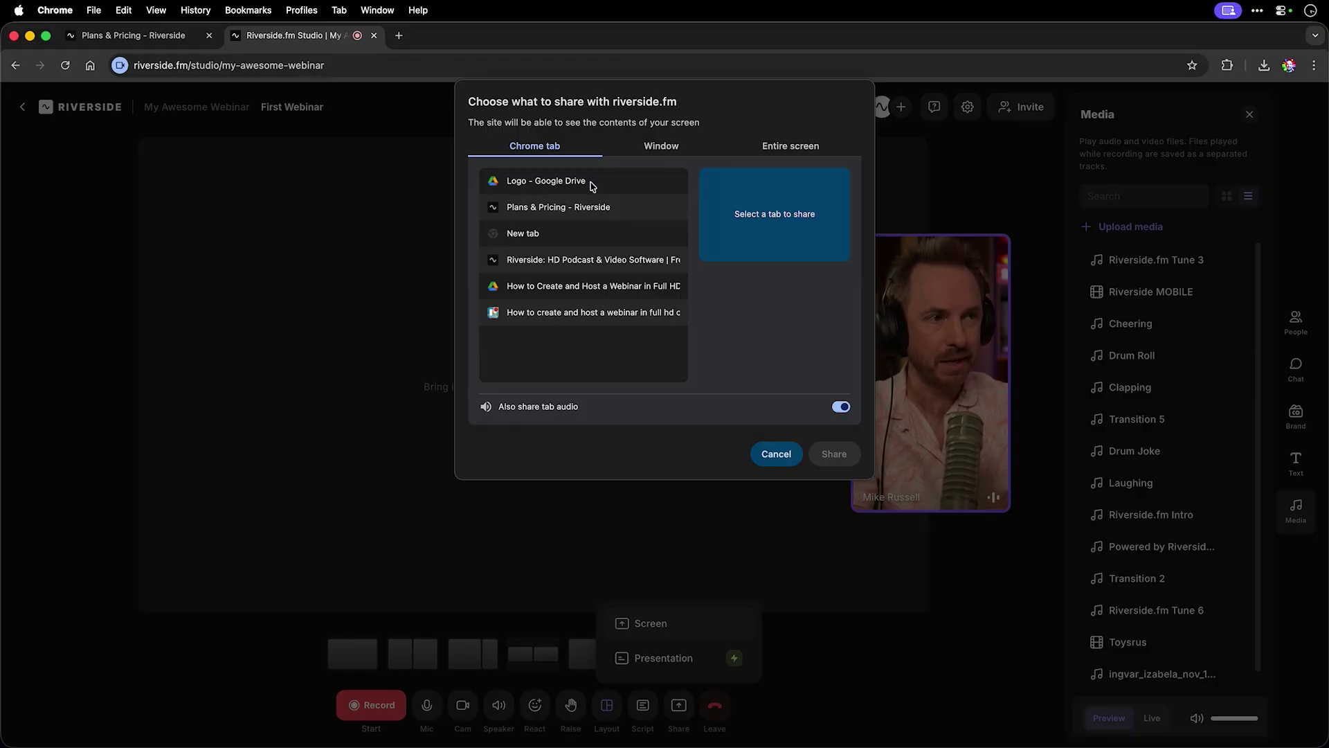
{"action": "left_click", "coordinate": [580, 255]}
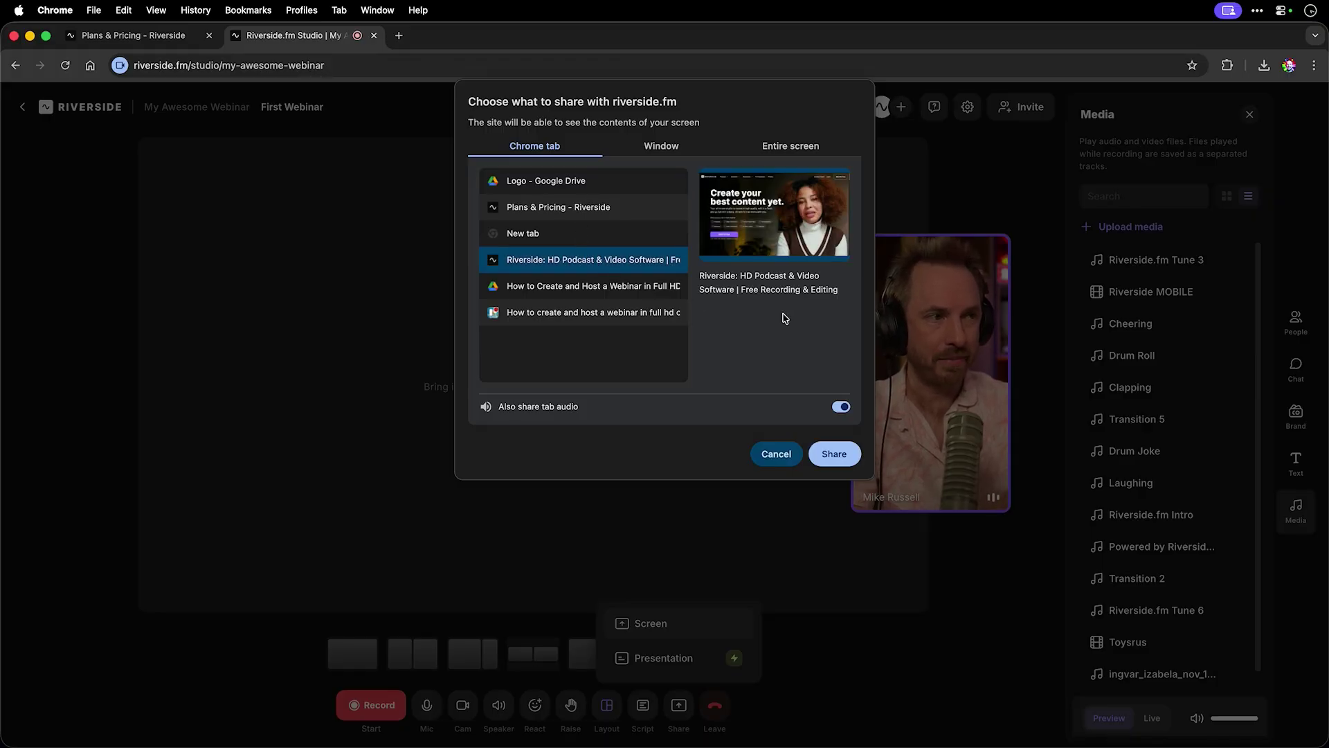
{"action": "left_click", "coordinate": [829, 453]}
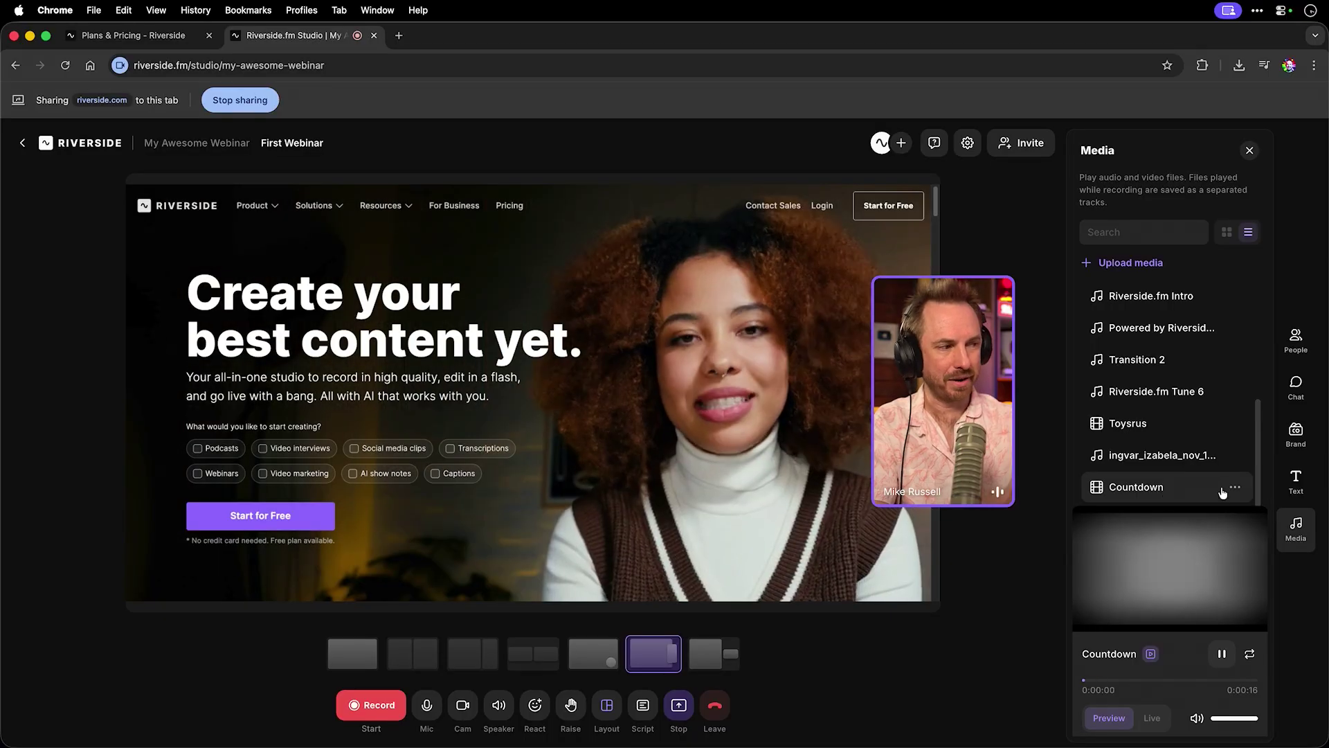
- Rename the Countdown video to 'Webinar Countdown'
{"action": "left_click", "coordinate": [1234, 487]}
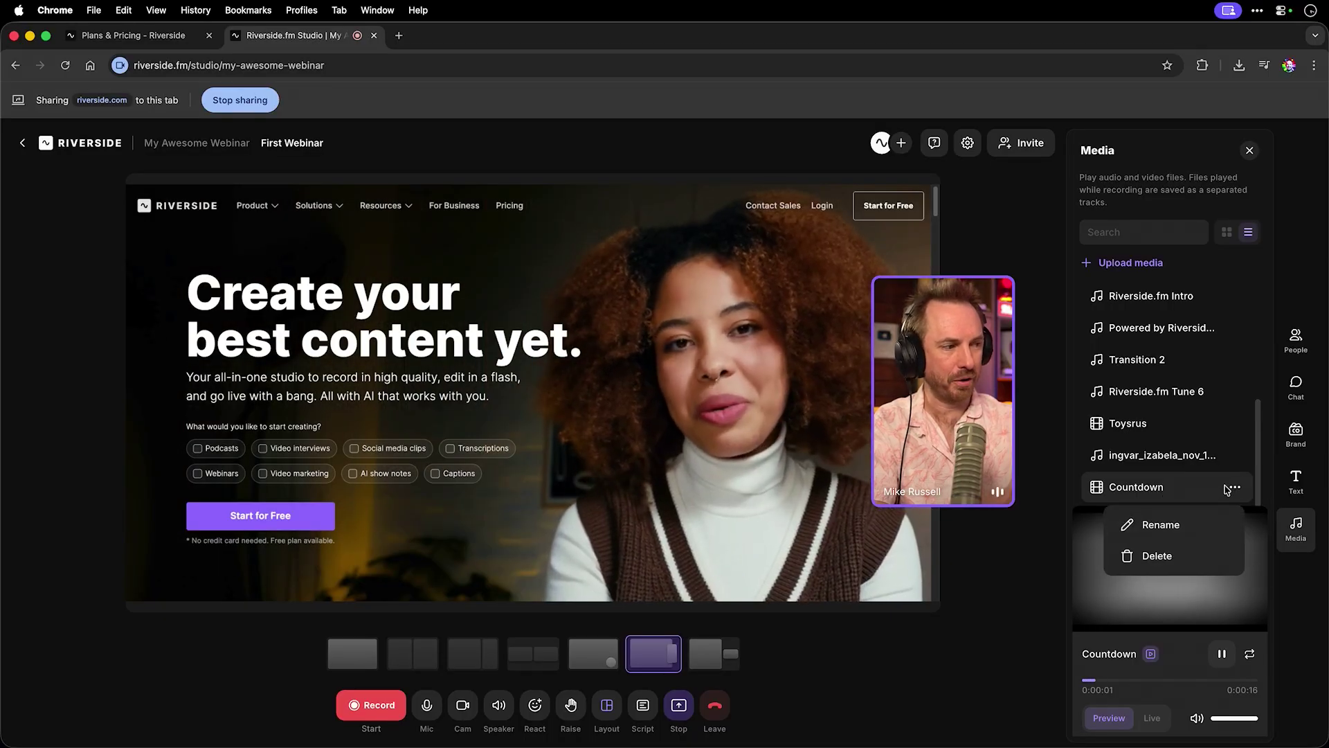
{"action": "left_click", "coordinate": [1206, 523]}
{"action": "key", "text": "super+Left"}
{"action": "type", "text": "Webinar"}
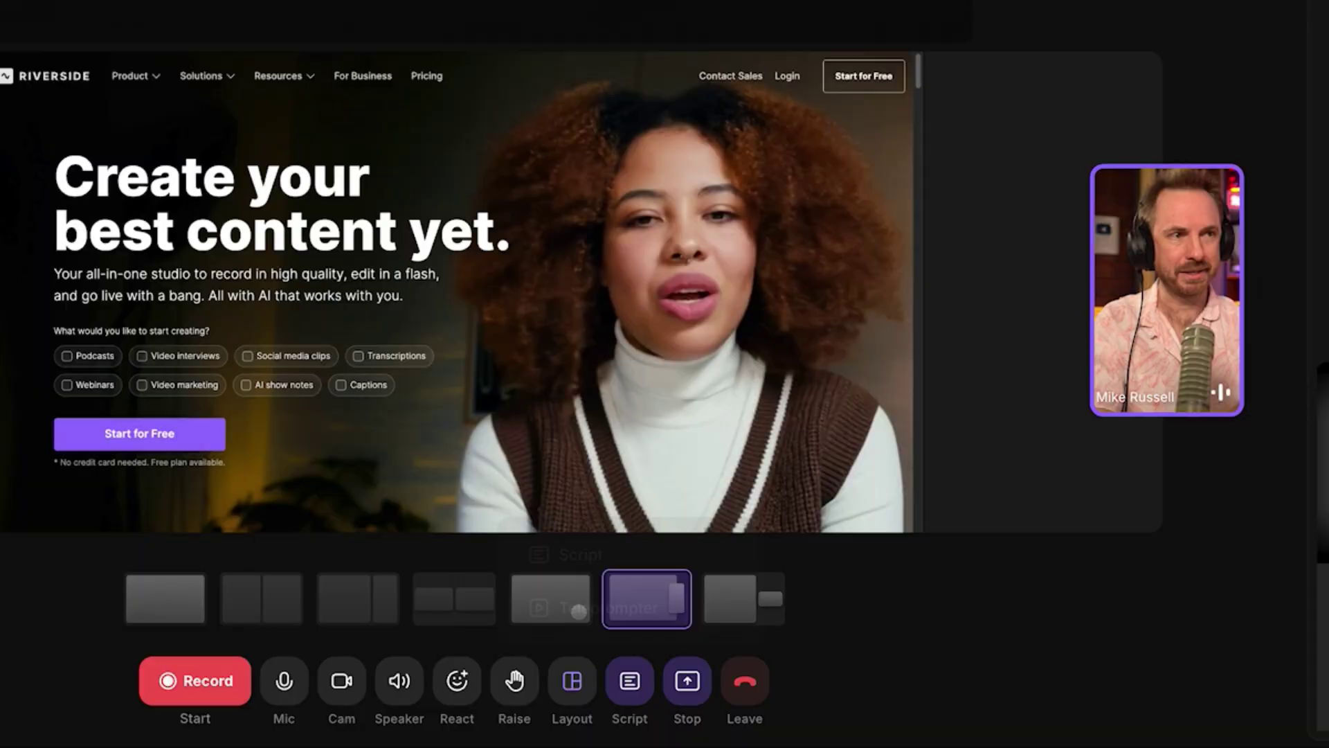
- Write the script line 'This is important!' and show it as a teleprompter at speed 52
{"action": "left_click", "coordinate": [642, 703]}
{"action": "type", "text": "This is impor"}
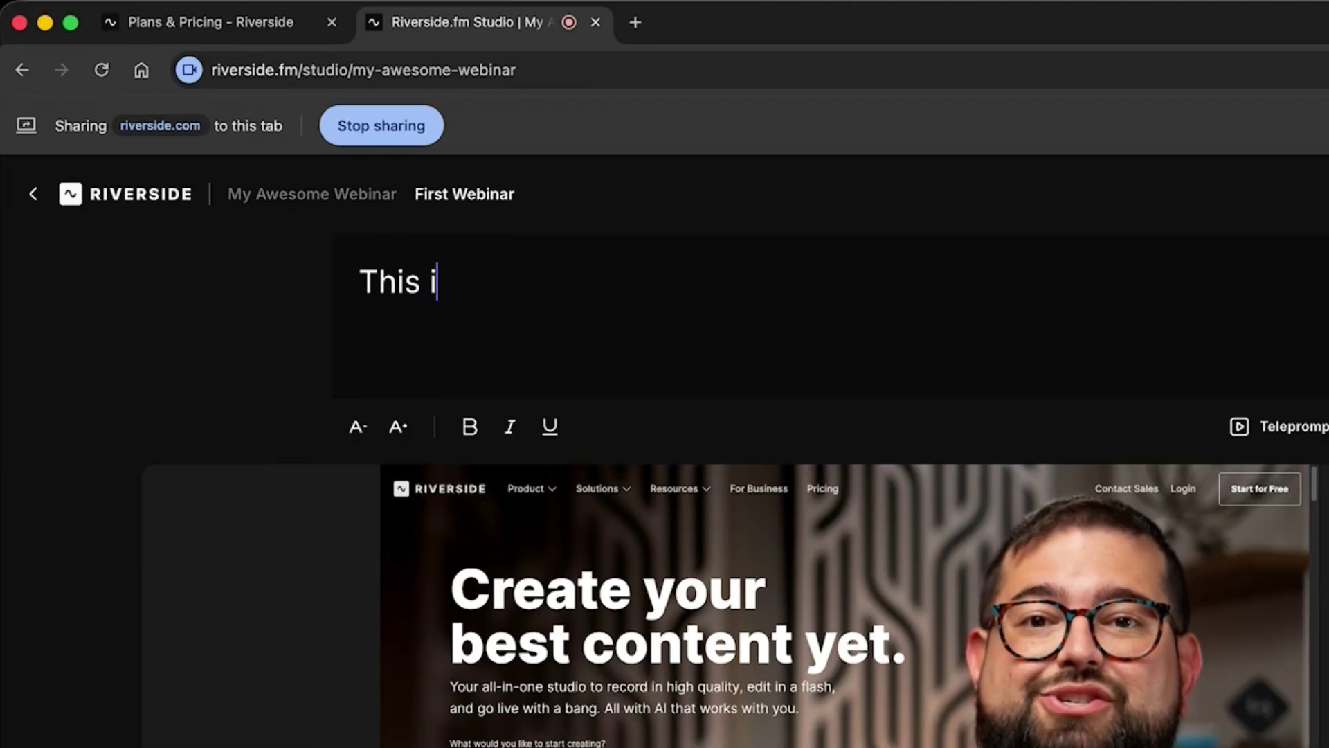
{"action": "type", "text": "tant!"}
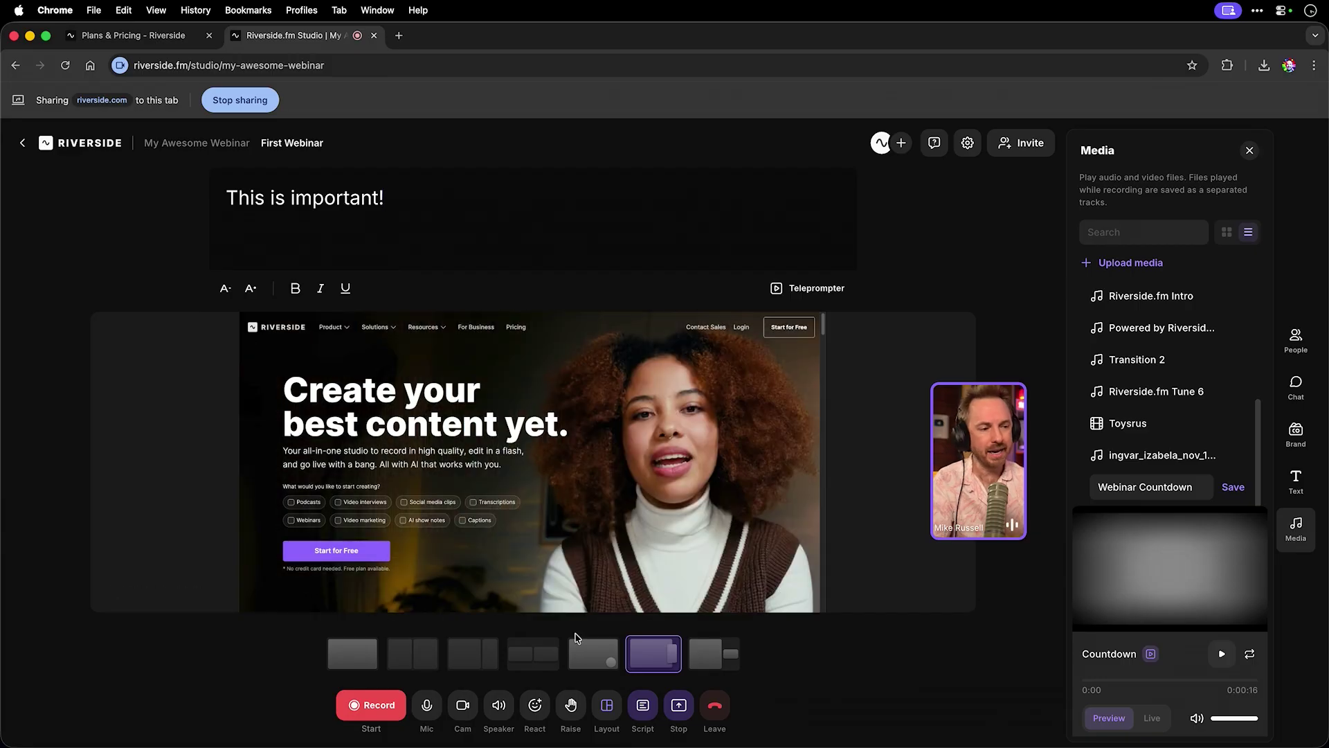
{"action": "left_click", "coordinate": [639, 706]}
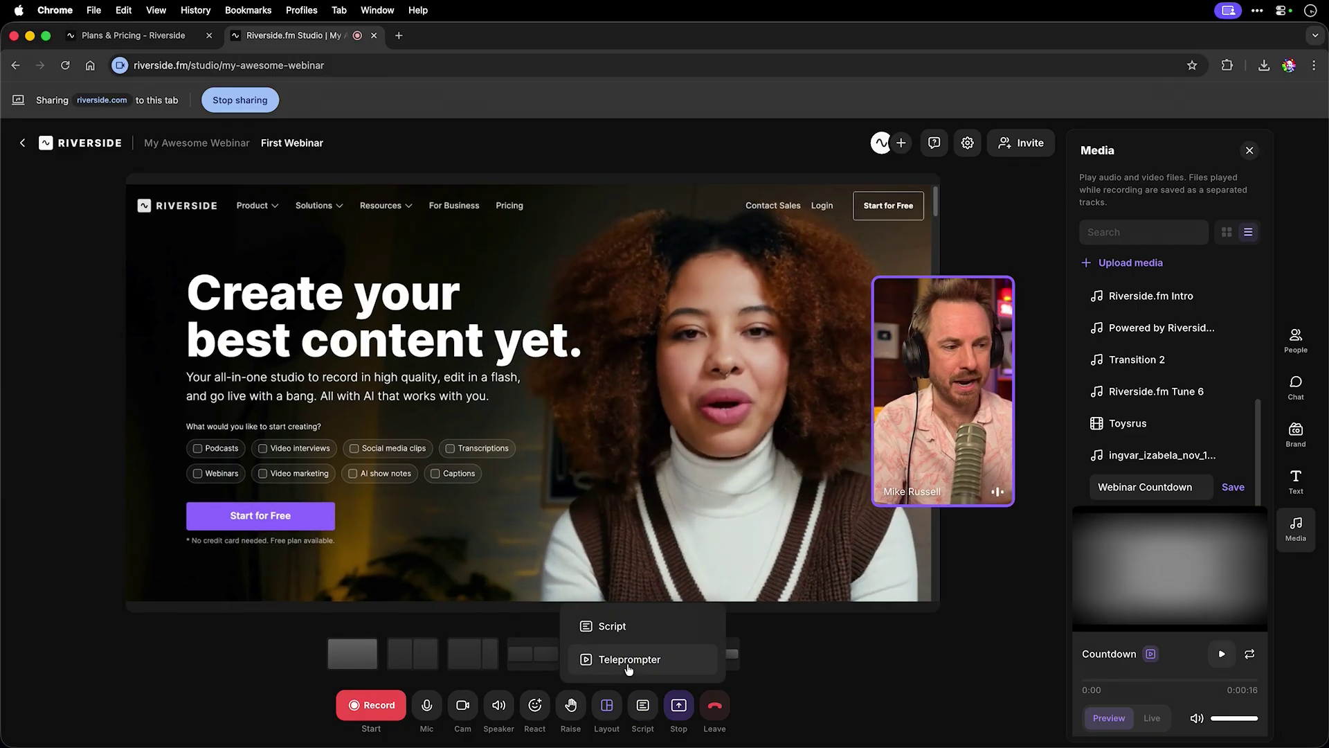
{"action": "left_click", "coordinate": [631, 655]}
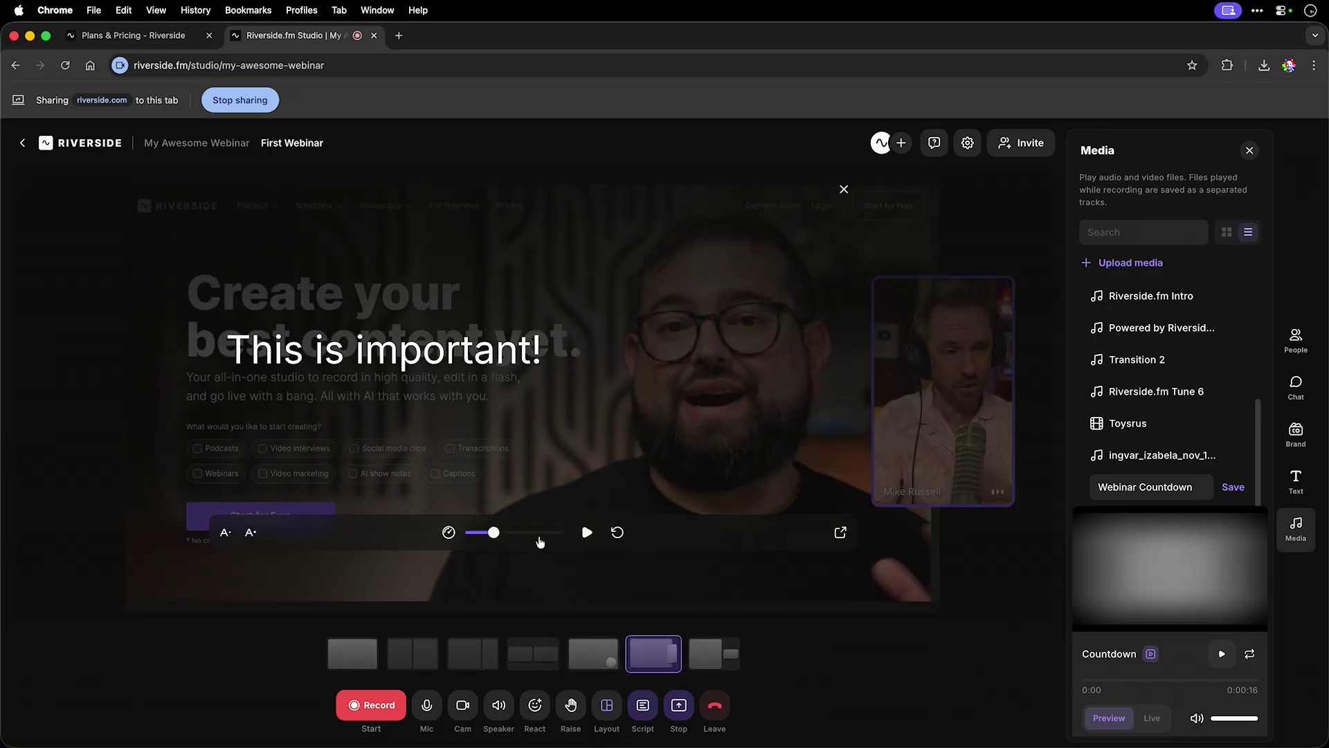
{"action": "left_click_drag", "start_coordinate": [485, 541], "coordinate": [506, 543]}
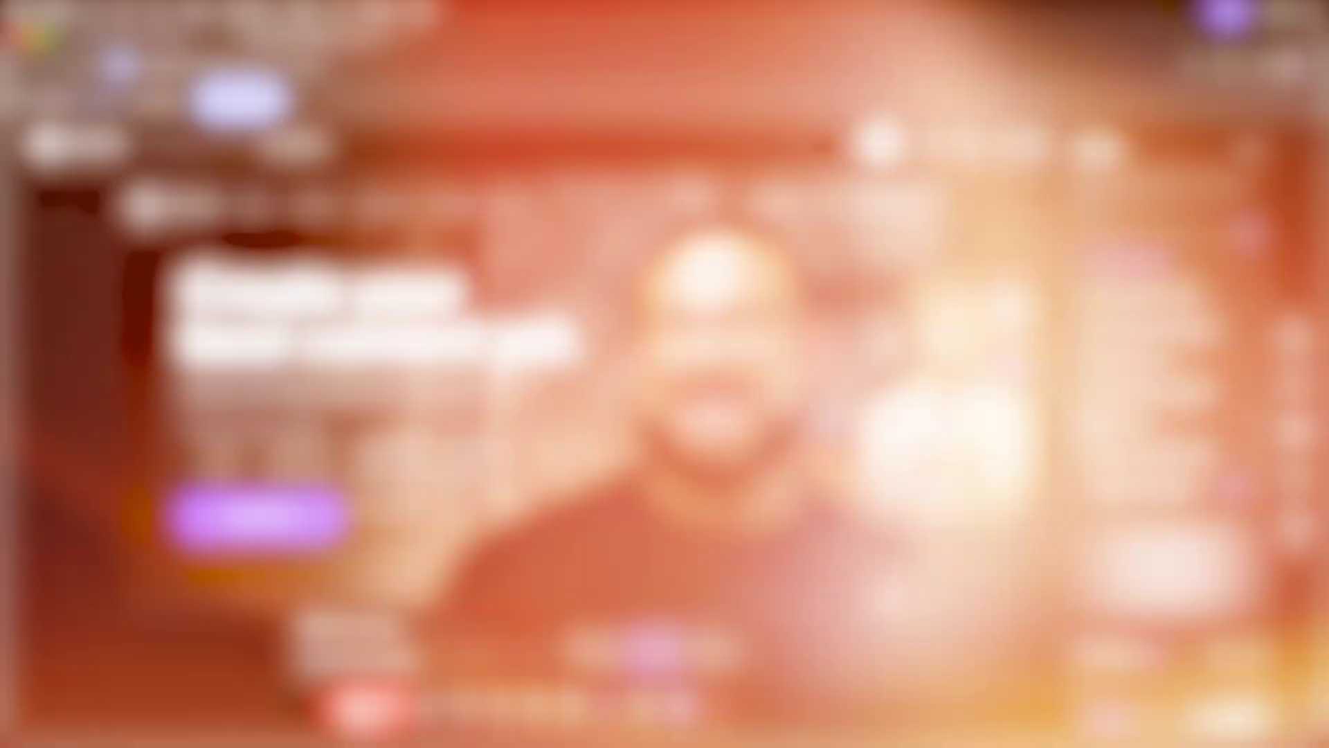
- Close the teleprompter and start recording the First Webinar session
{"action": "left_click", "coordinate": [357, 711]}
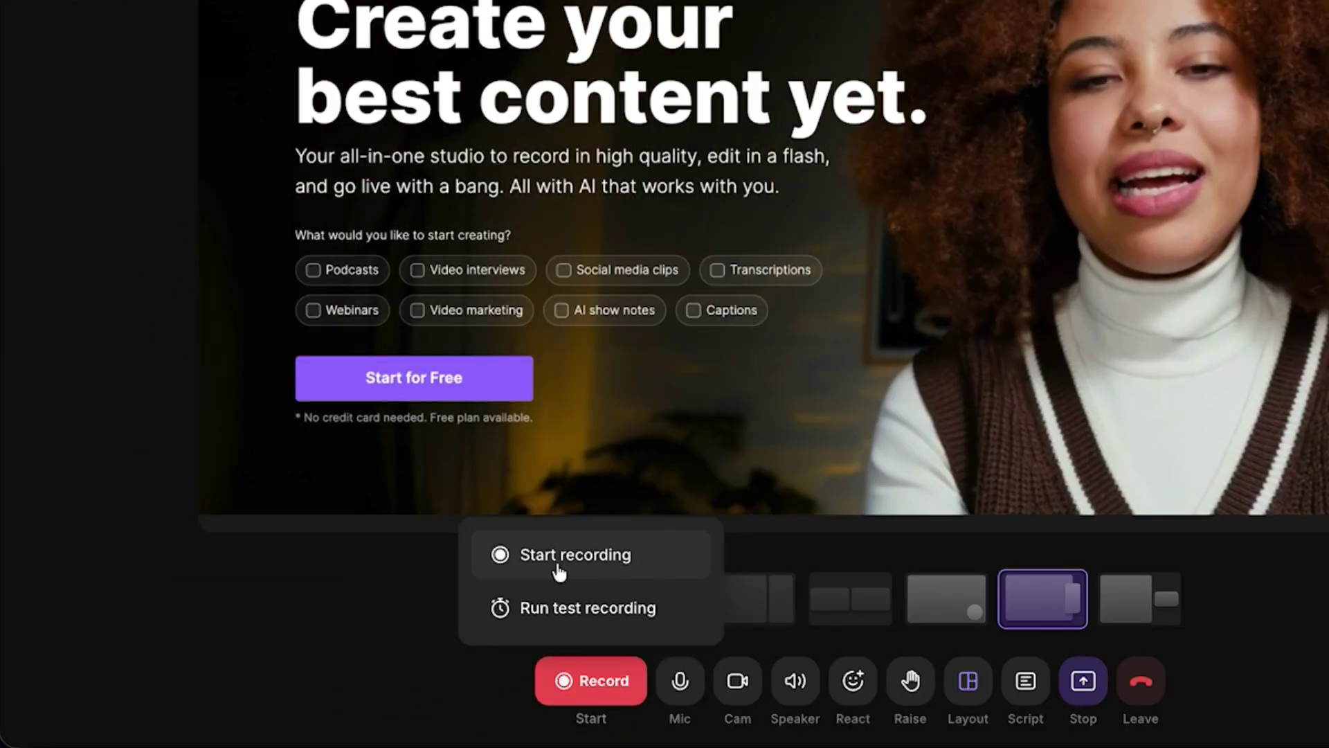
{"action": "left_click", "coordinate": [348, 633]}
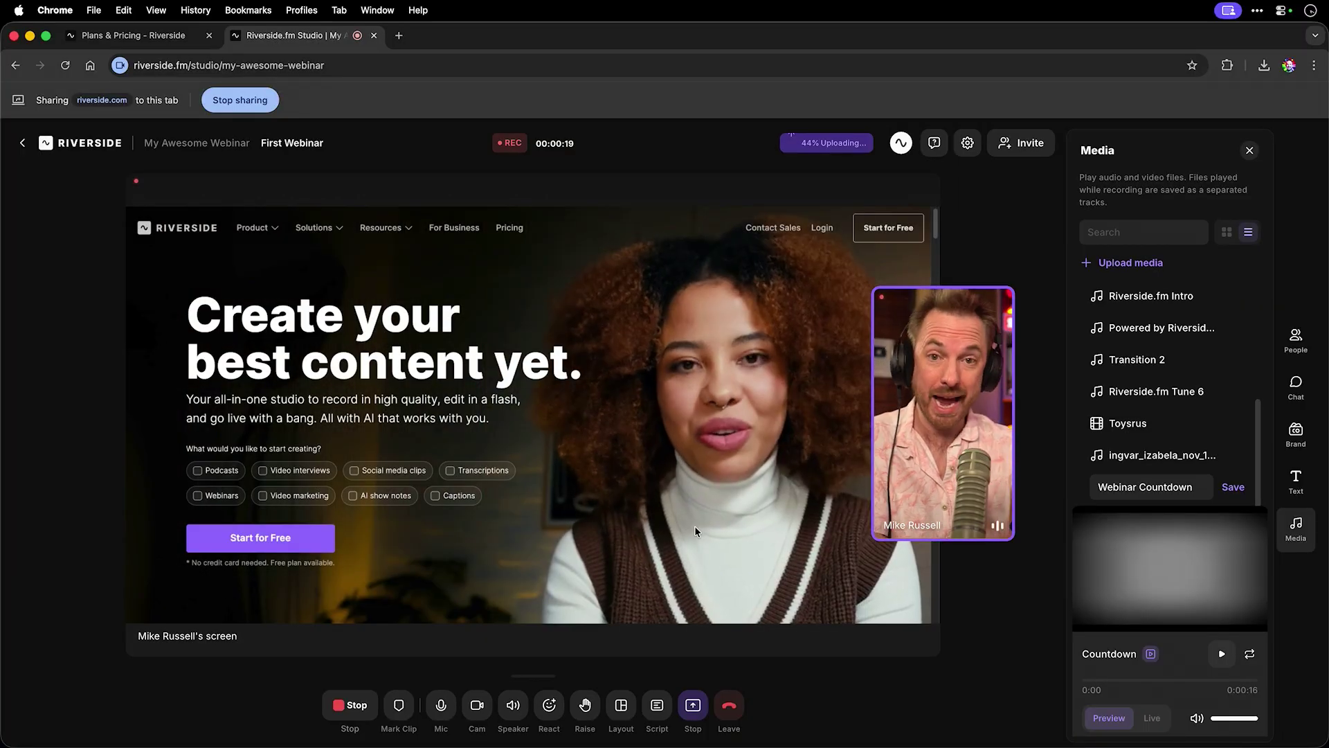
- Stop screen sharing, send a reaction, and switch the stage to the Full Screen layout
{"action": "left_click", "coordinate": [693, 704]}
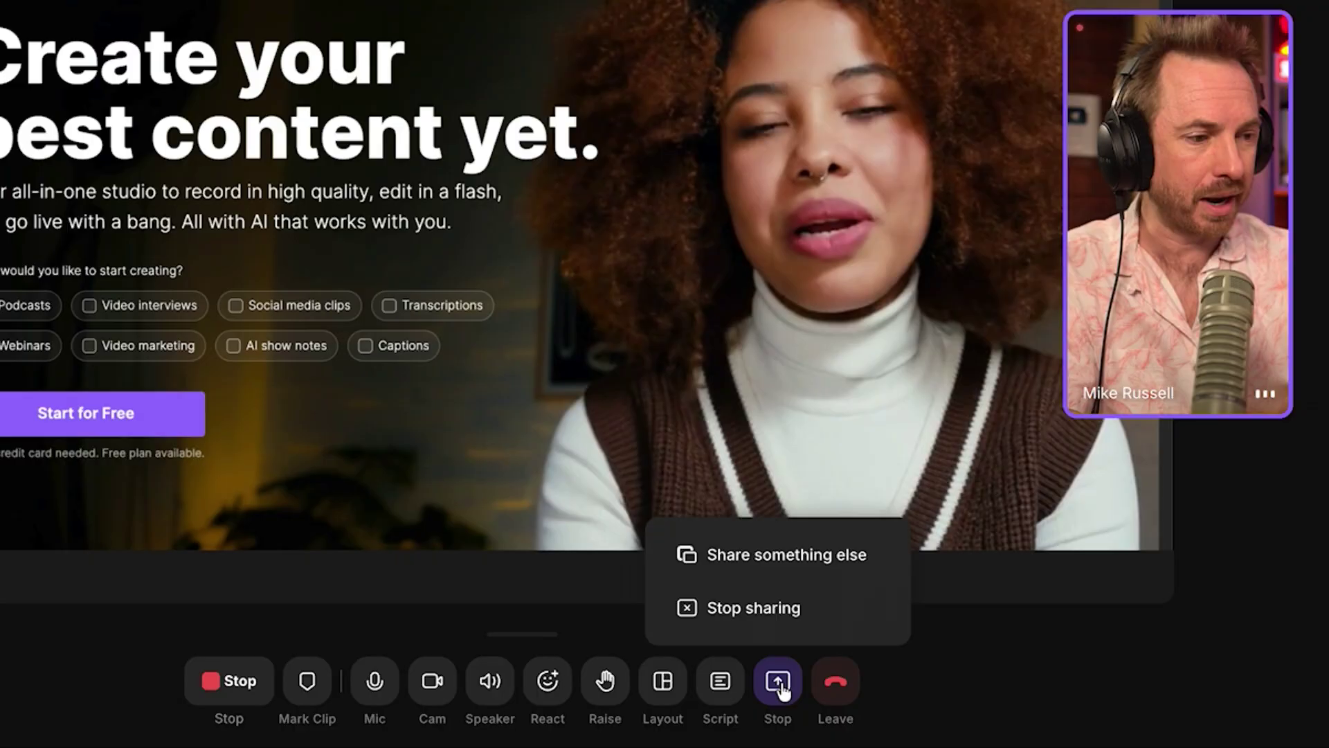
{"action": "left_click", "coordinate": [778, 684]}
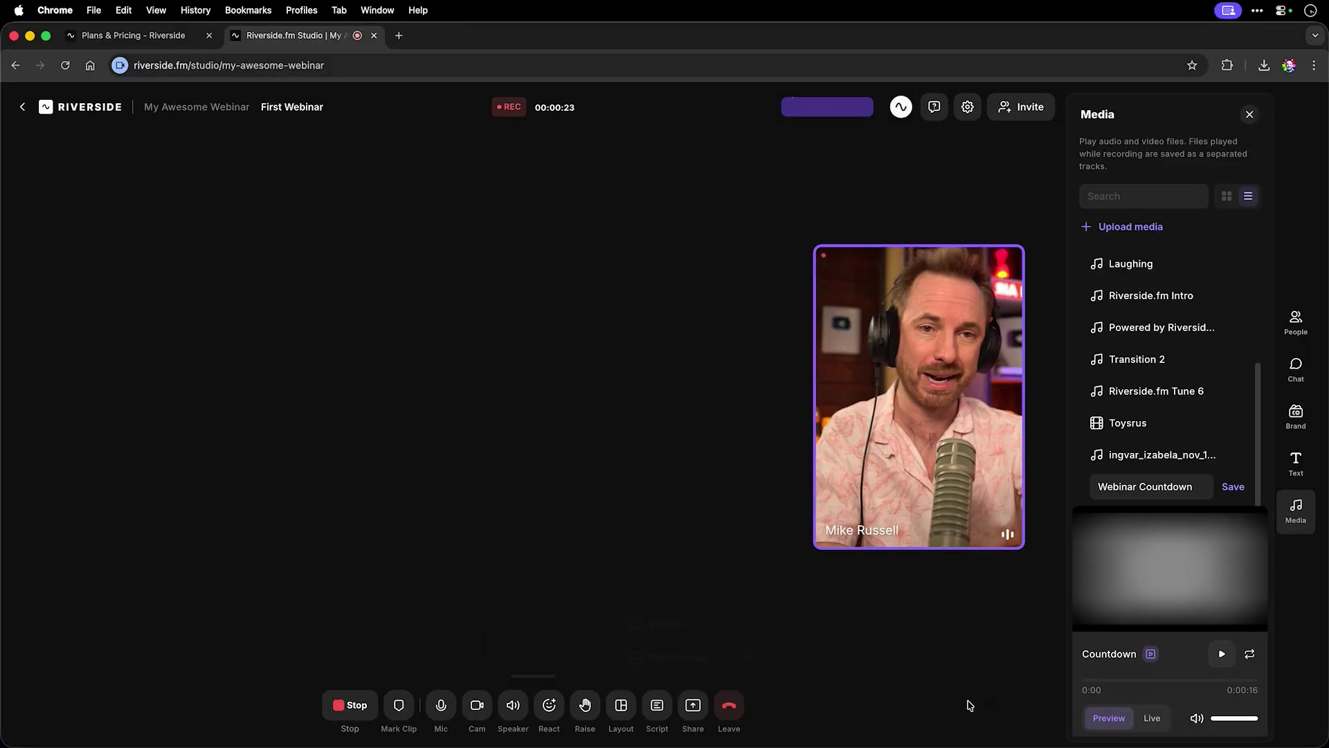
{"action": "left_click", "coordinate": [549, 704]}
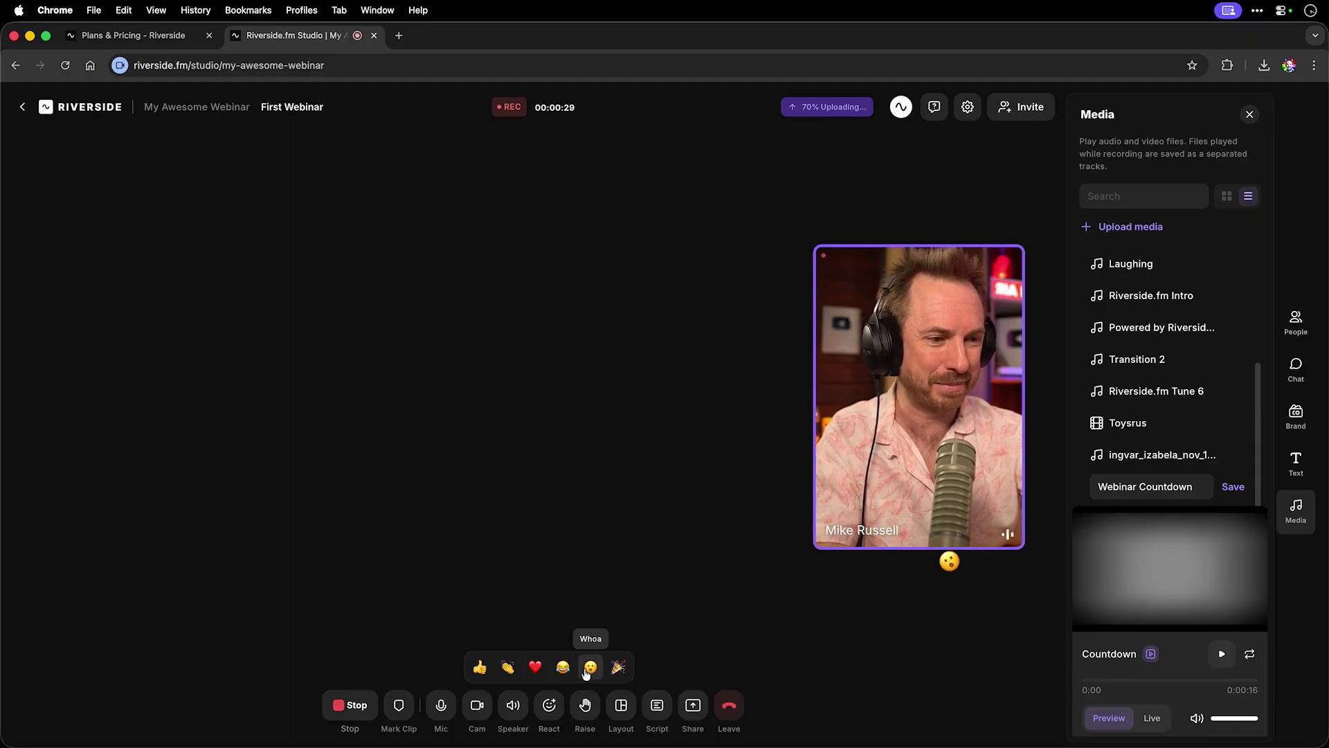
{"action": "left_click", "coordinate": [621, 704]}
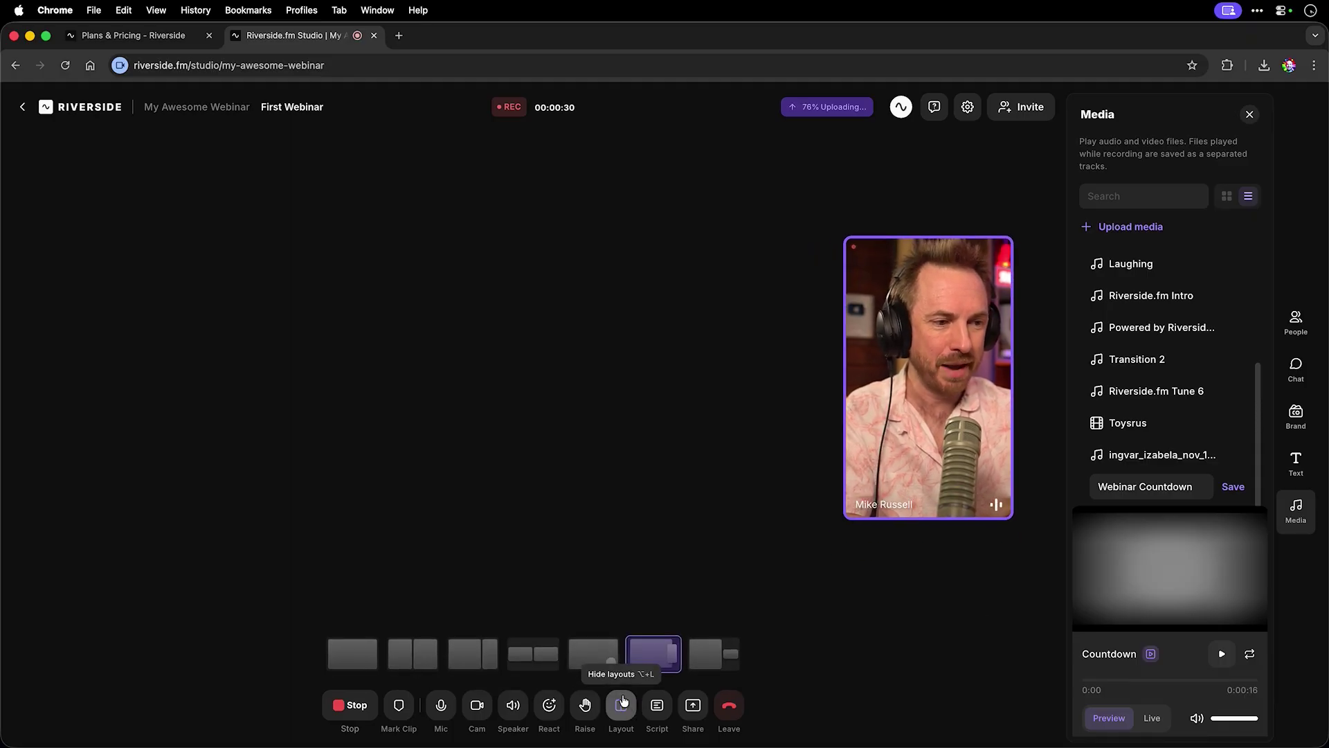
{"action": "left_click", "coordinate": [371, 653]}
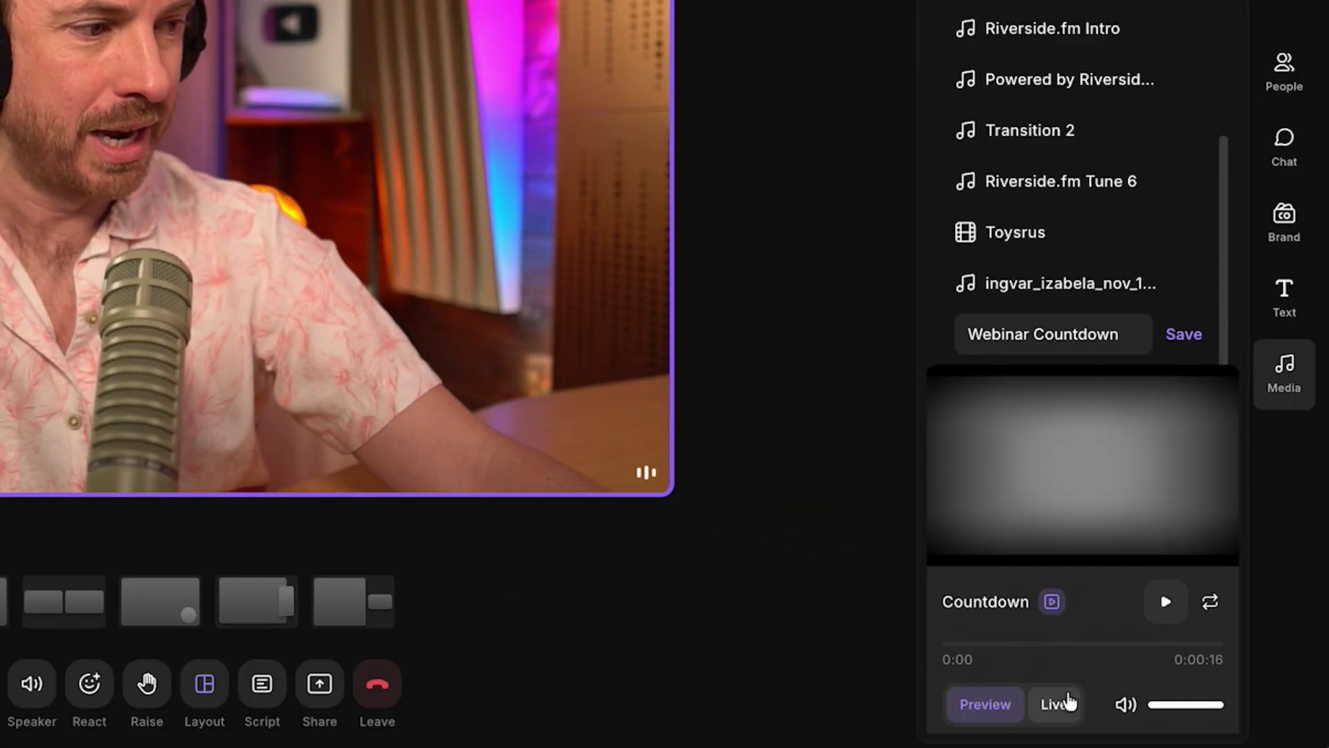
- Switch the media player from Preview to Live and play the Webinar Countdown clip
{"action": "left_click", "coordinate": [1156, 717]}
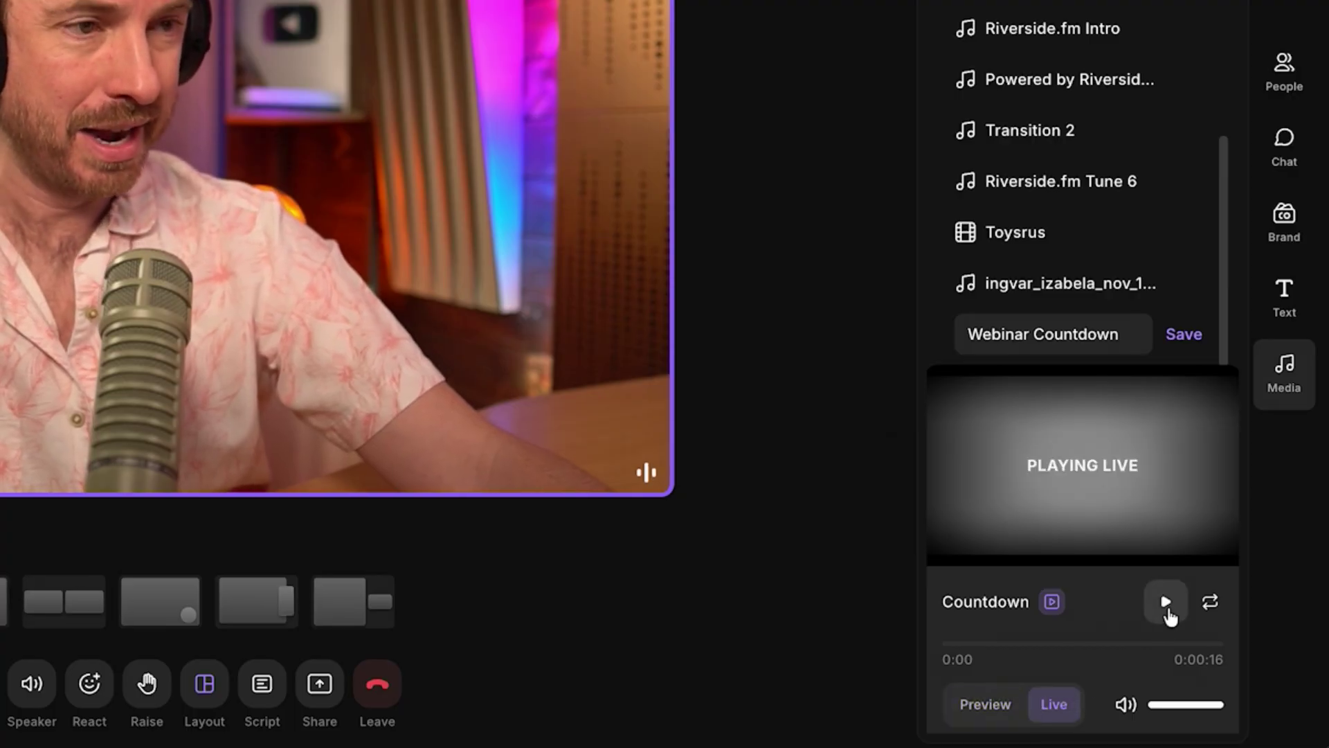
{"action": "left_click", "coordinate": [1165, 603]}
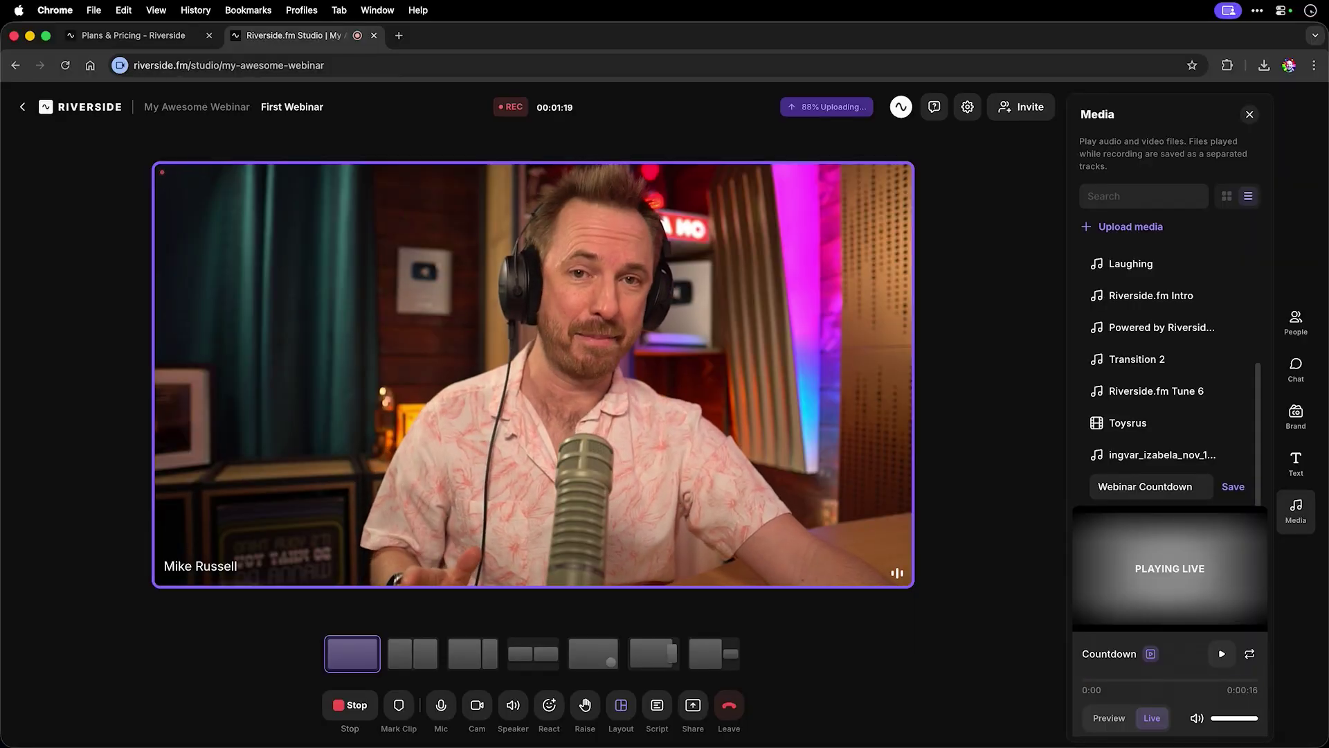
- Submit 'I have a question' in the public chat Q&A and reply 'OK' to it
{"action": "left_click", "coordinate": [1295, 370]}
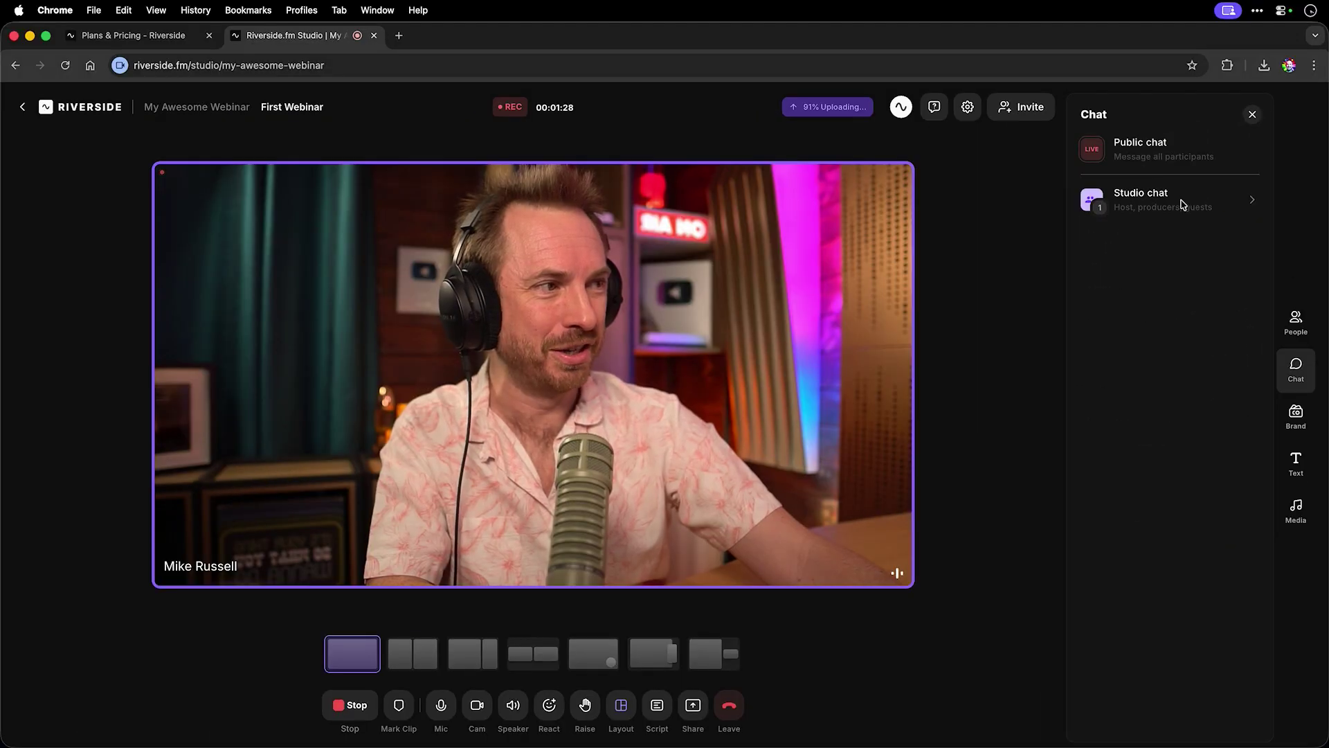
{"action": "left_click", "coordinate": [1182, 205]}
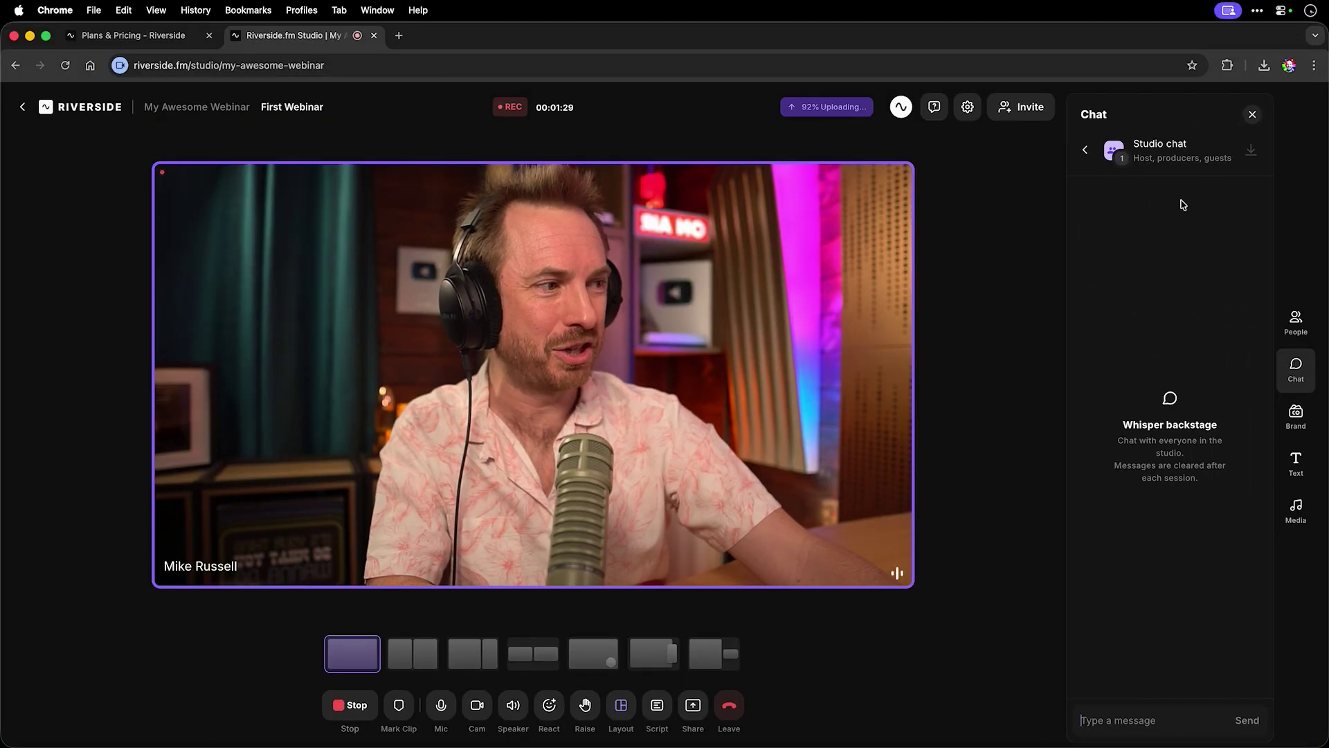
{"action": "left_click", "coordinate": [1084, 149]}
{"action": "left_click", "coordinate": [1135, 149]}
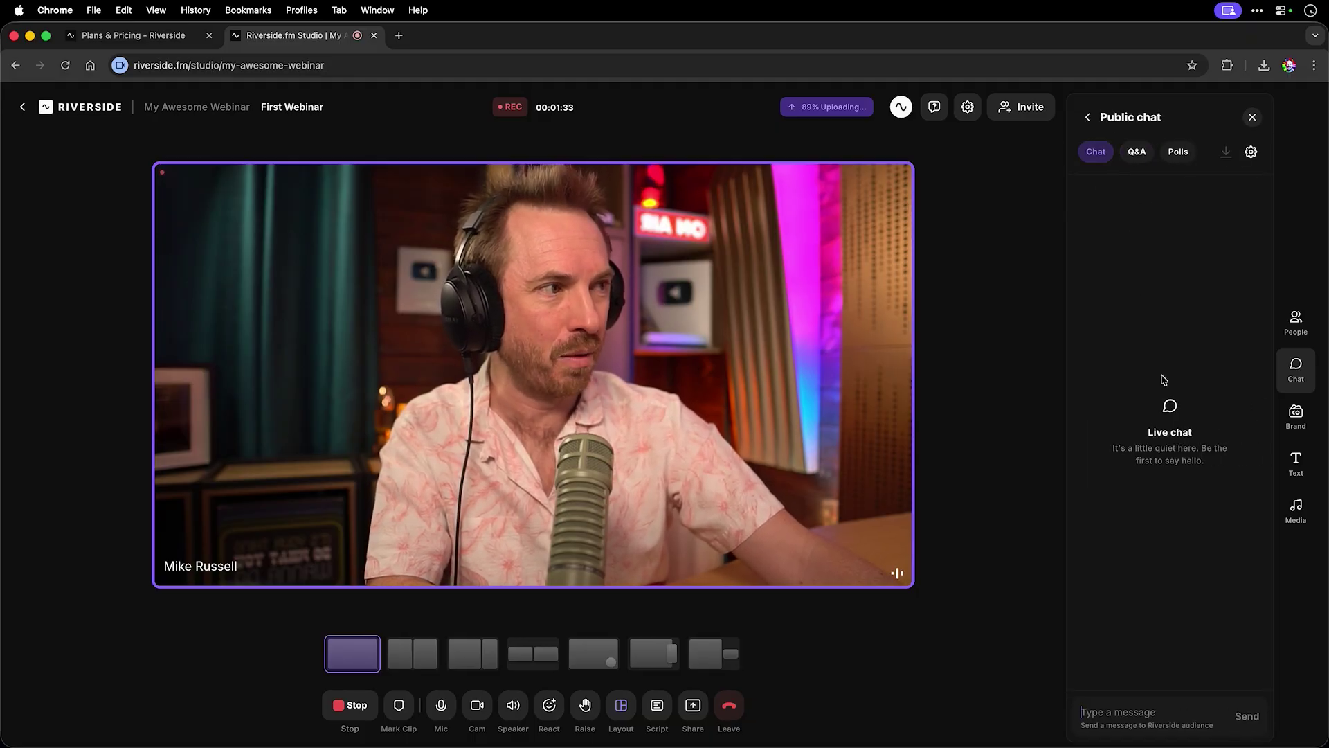
{"action": "left_click", "coordinate": [1138, 154]}
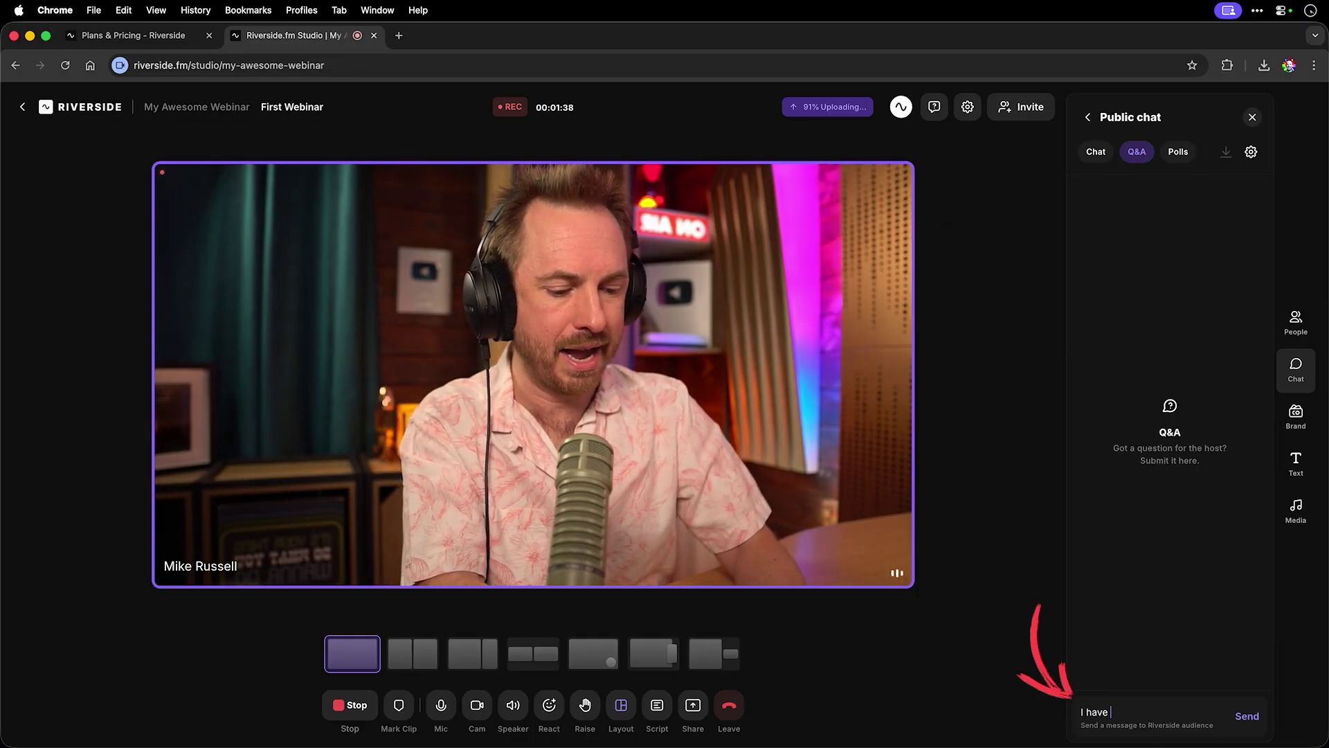
{"action": "key", "text": "Return"}
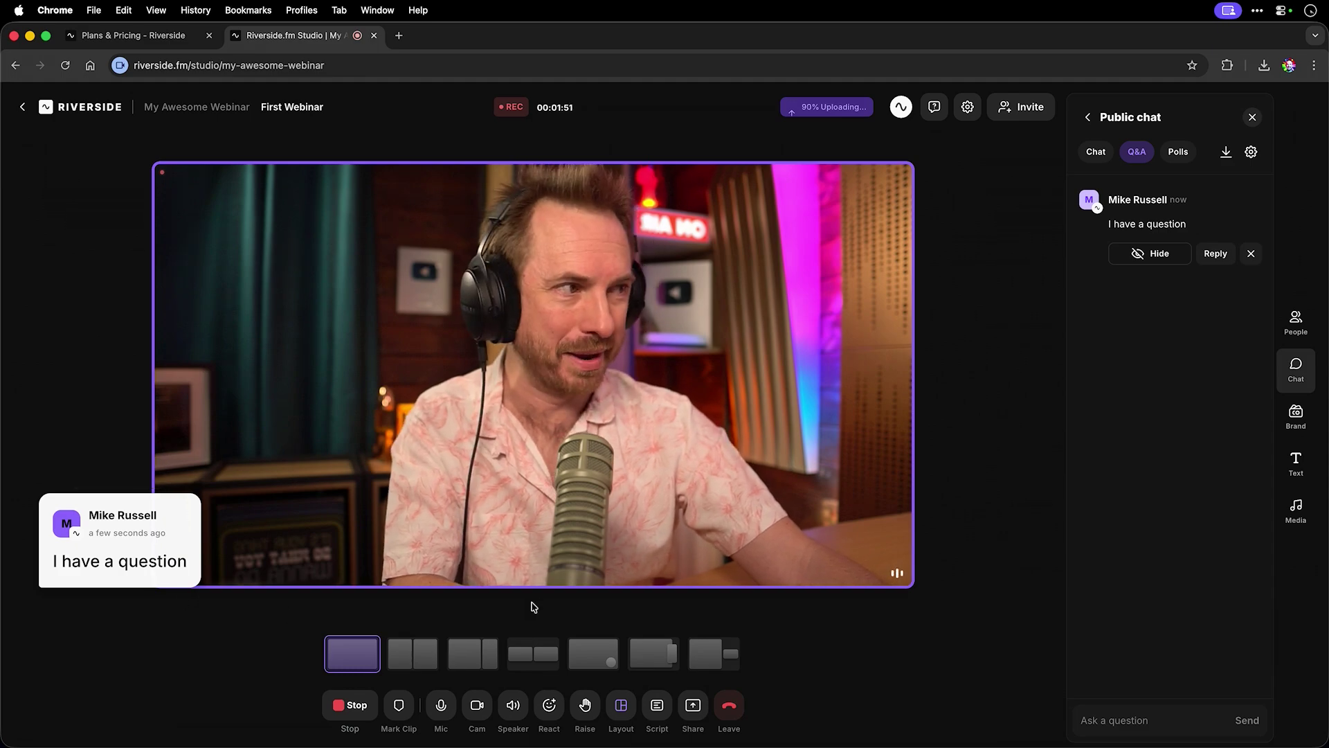
{"action": "left_click", "coordinate": [1215, 253]}
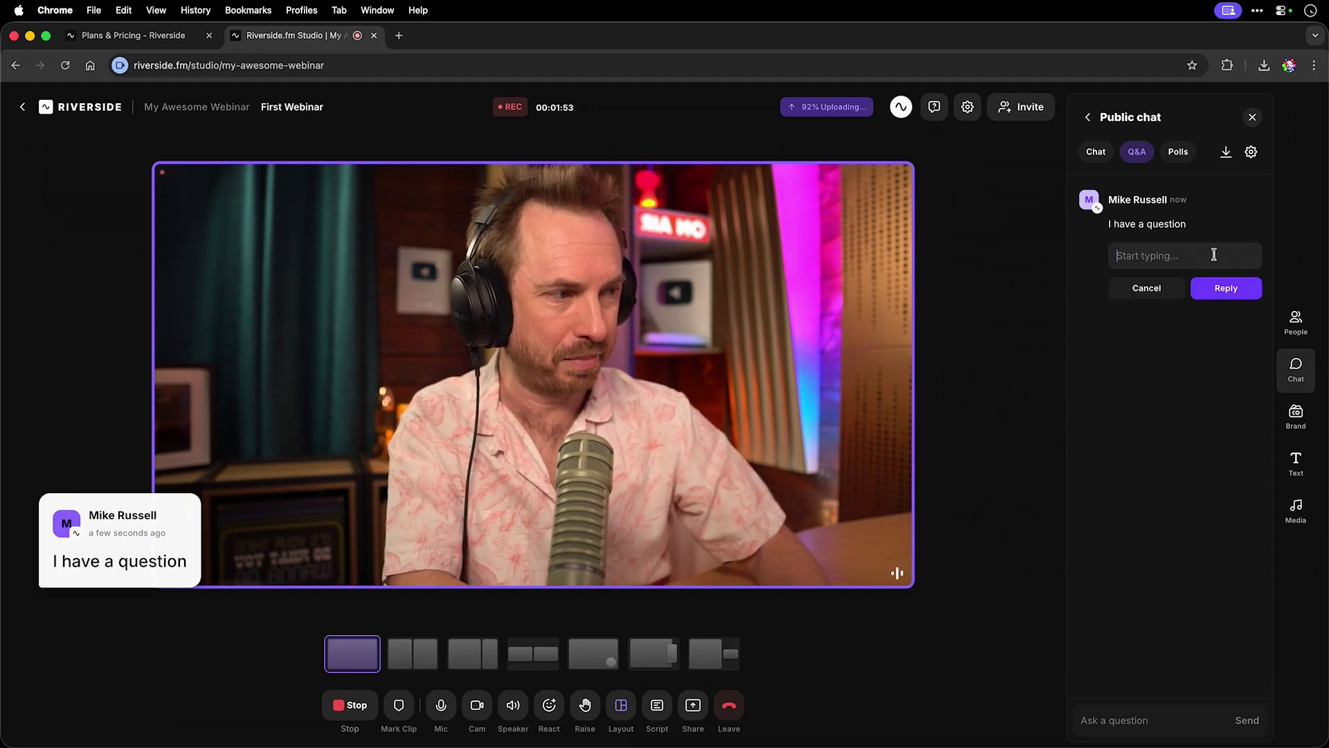
{"action": "key", "text": "Return"}
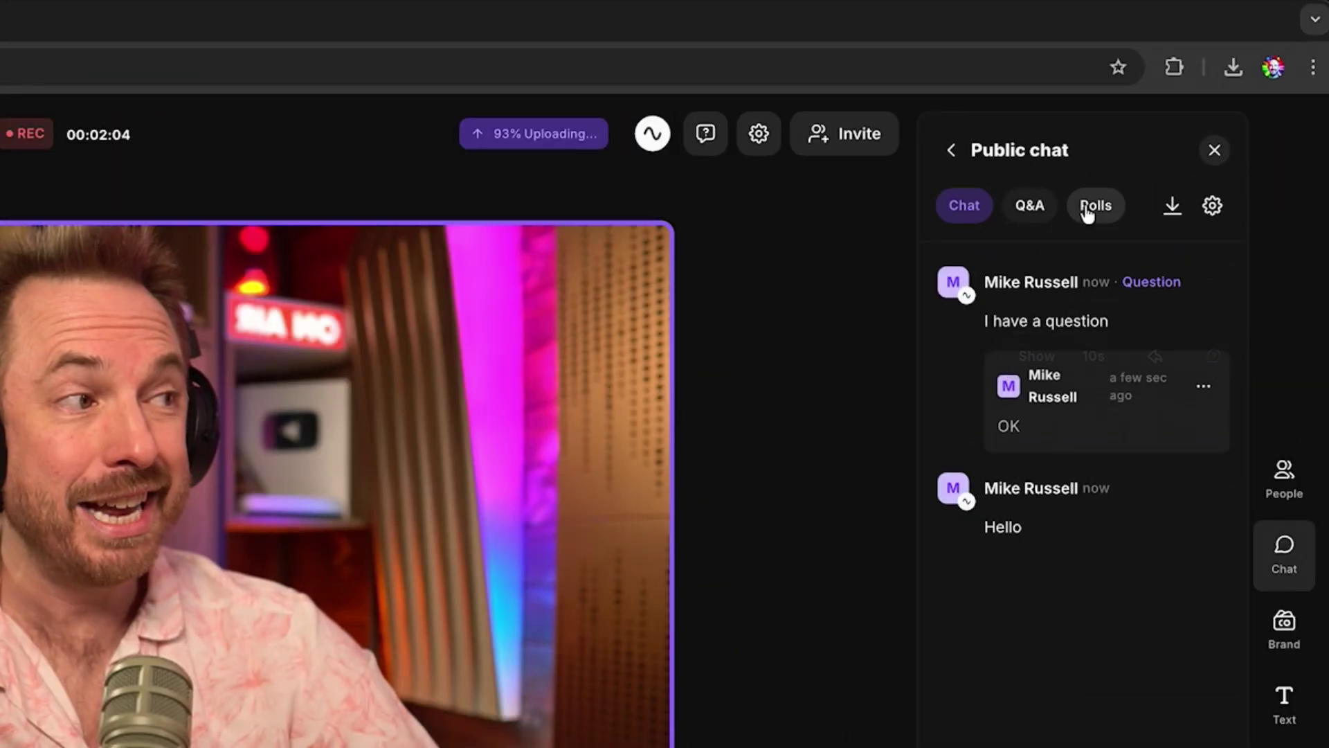
- Launch the poll 'What do you love' with options Audio and Video, then end it
{"action": "left_click", "coordinate": [1178, 151]}
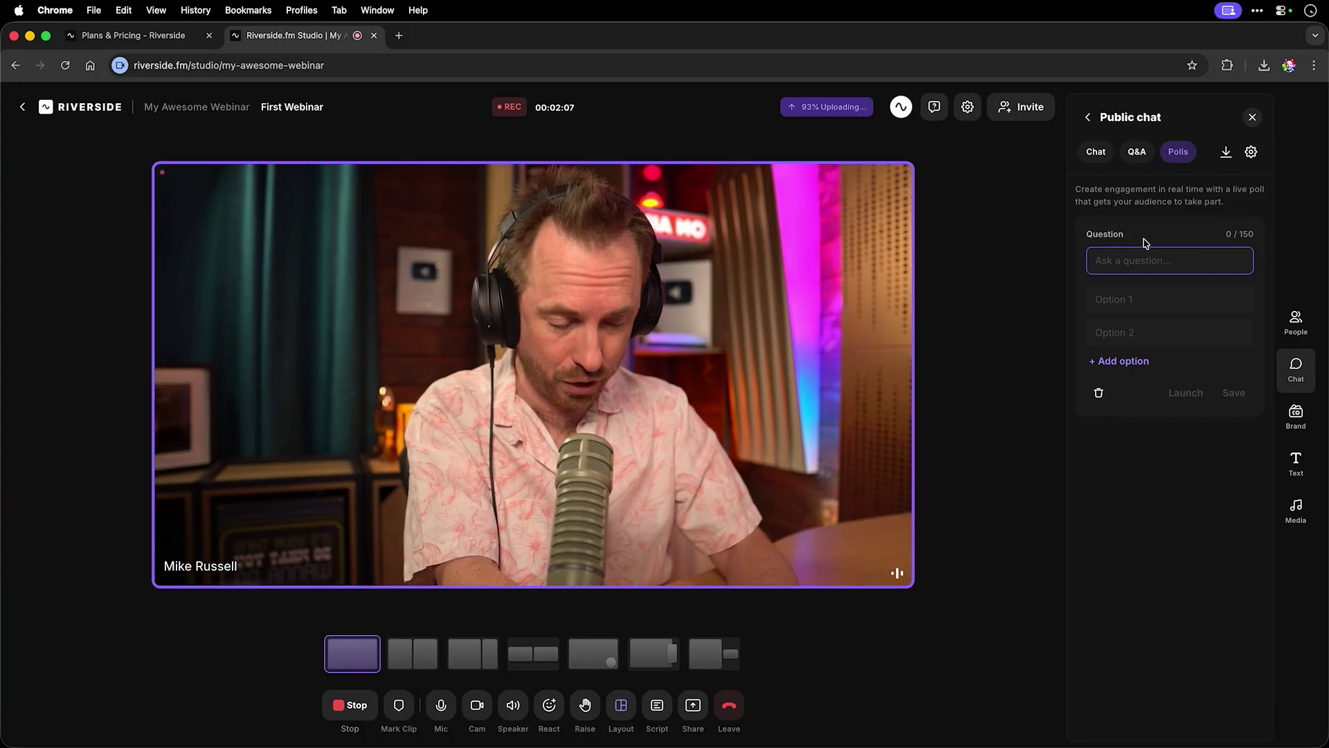
{"action": "type", "text": "W"}
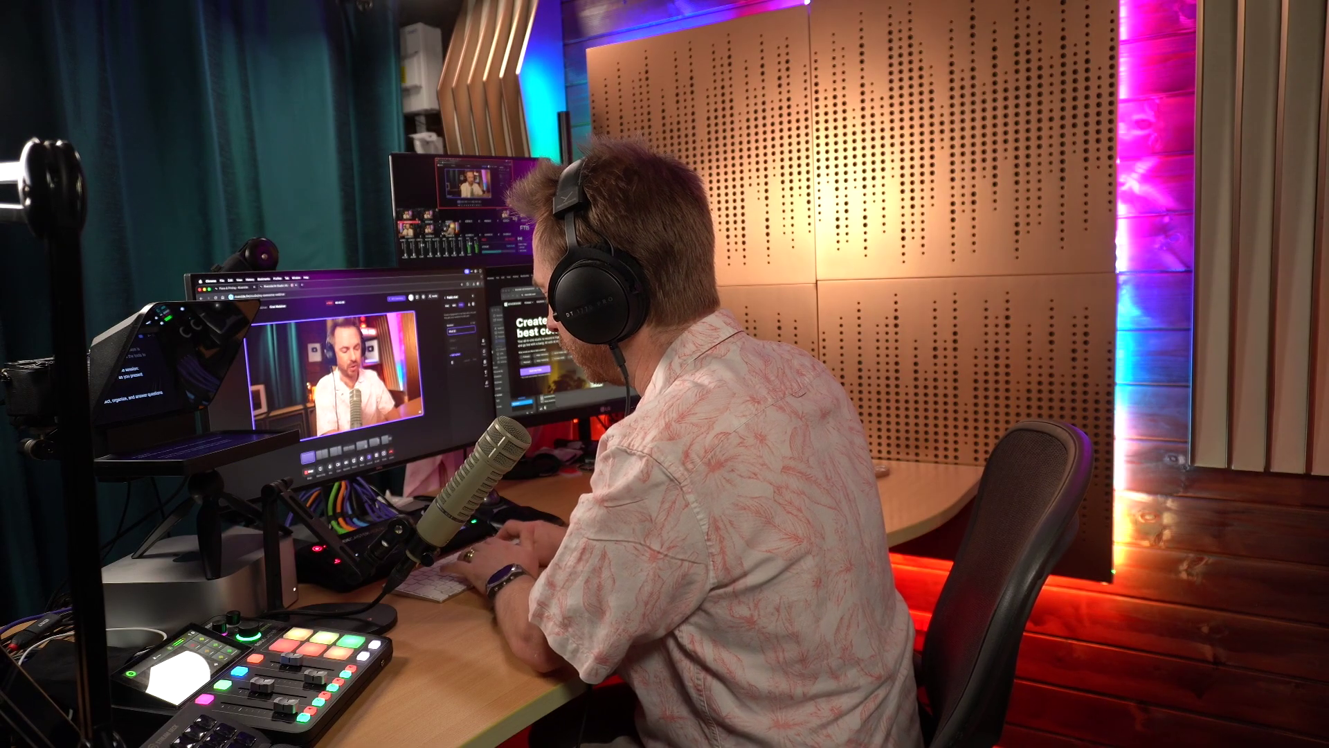
{"action": "type", "text": "hat do you love"}
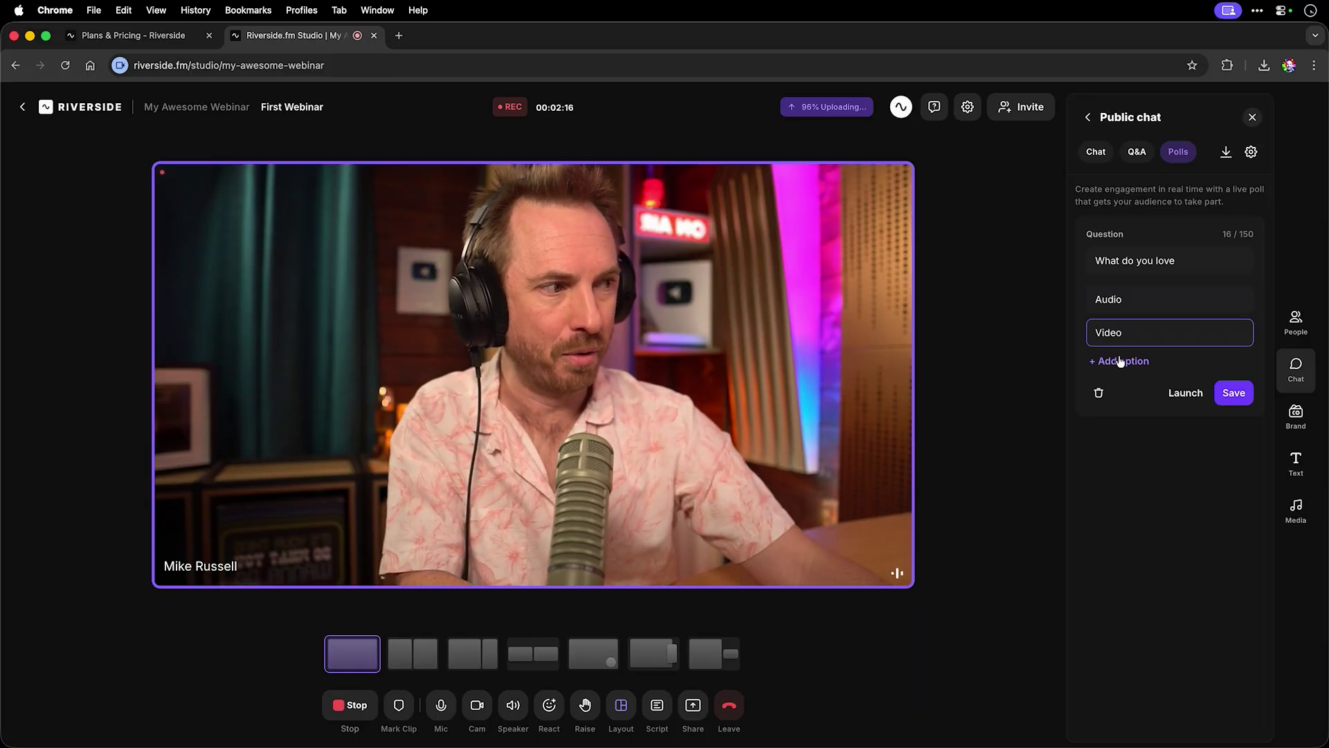
{"action": "left_click", "coordinate": [1185, 392]}
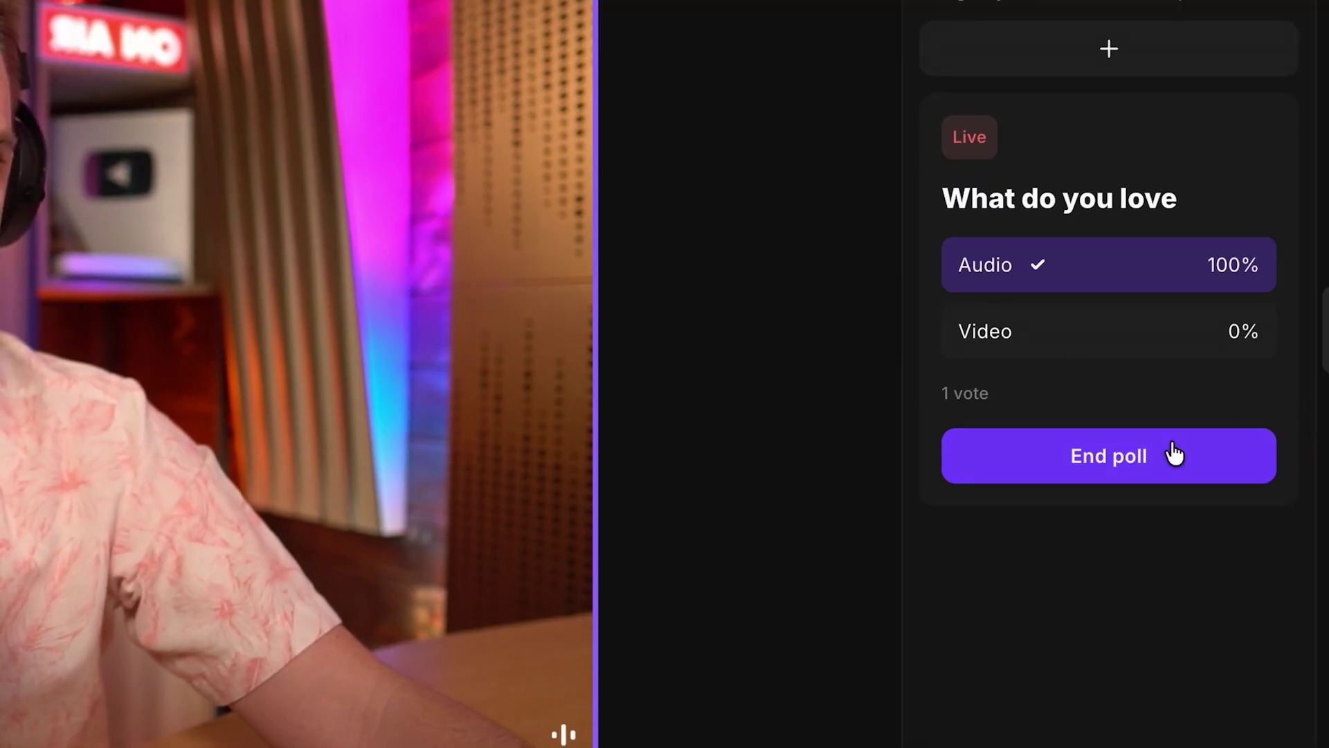
{"action": "left_click", "coordinate": [1252, 454]}
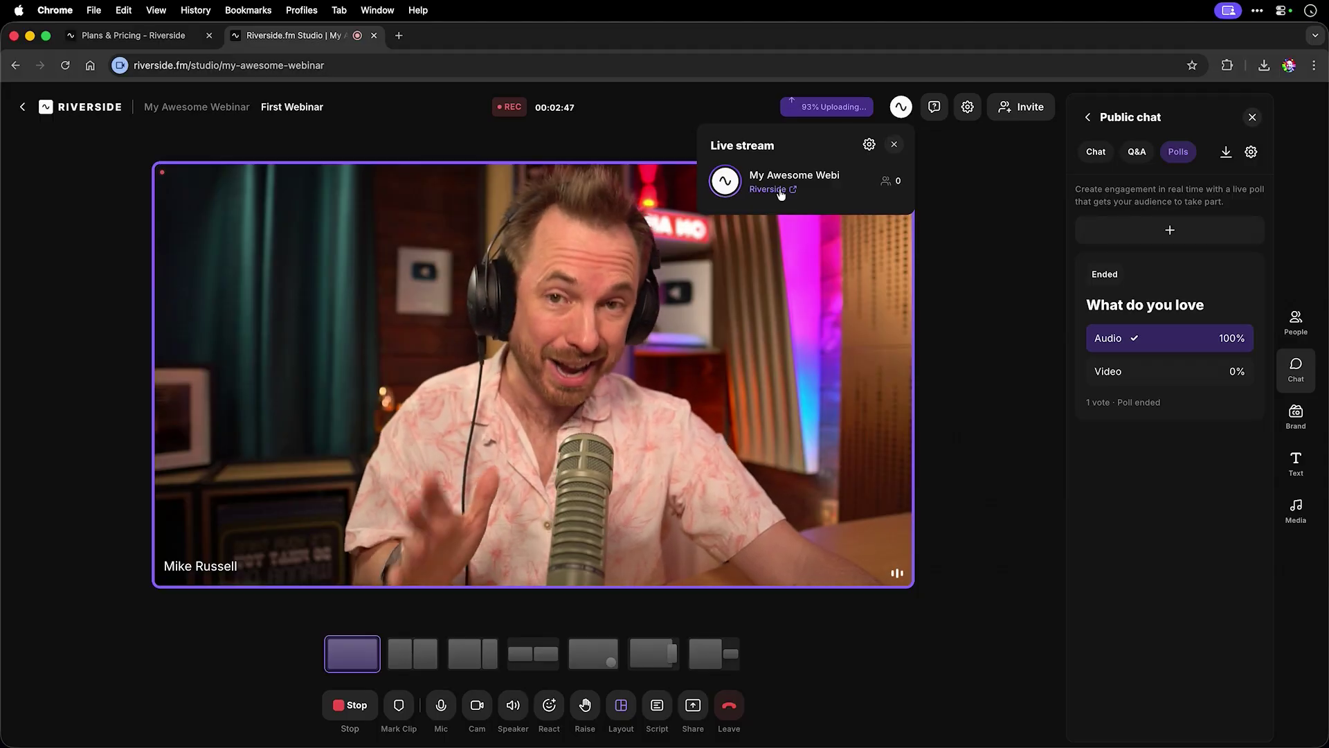
- Stop the recording and go to the First Webinar project page
{"action": "left_click", "coordinate": [344, 705]}
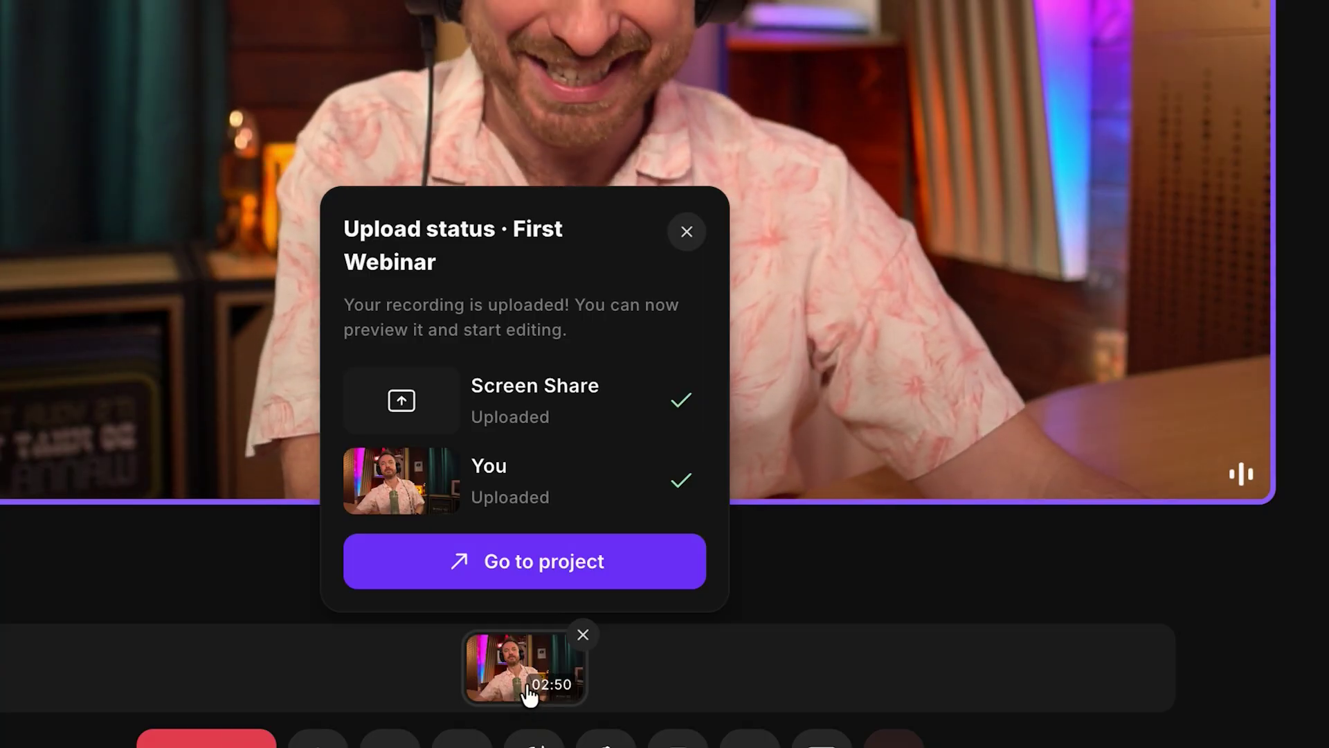
{"action": "left_click", "coordinate": [537, 583]}
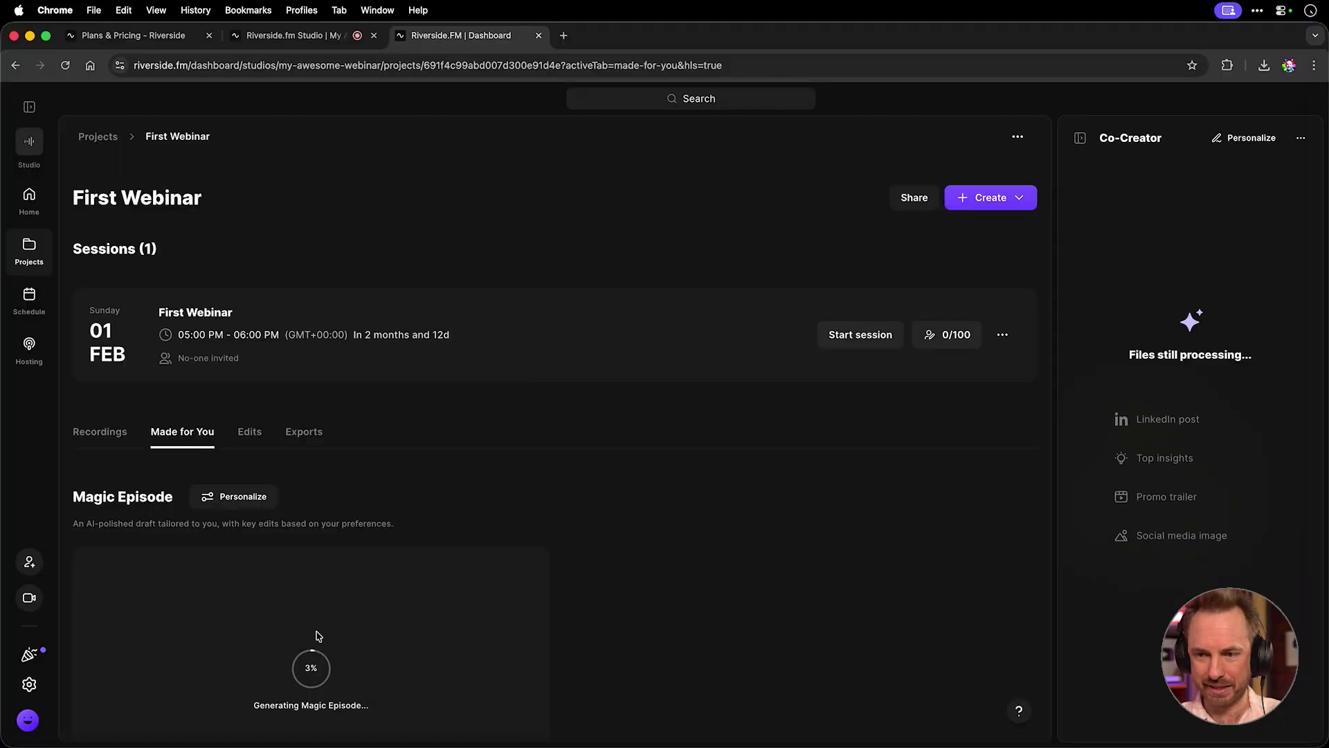
- Review the First Webinar recording's Tracks list under the Recordings tab
{"action": "left_click", "coordinate": [109, 439]}
{"action": "scroll", "coordinate": [293, 466], "scroll_direction": "down", "scroll_amount": 5}
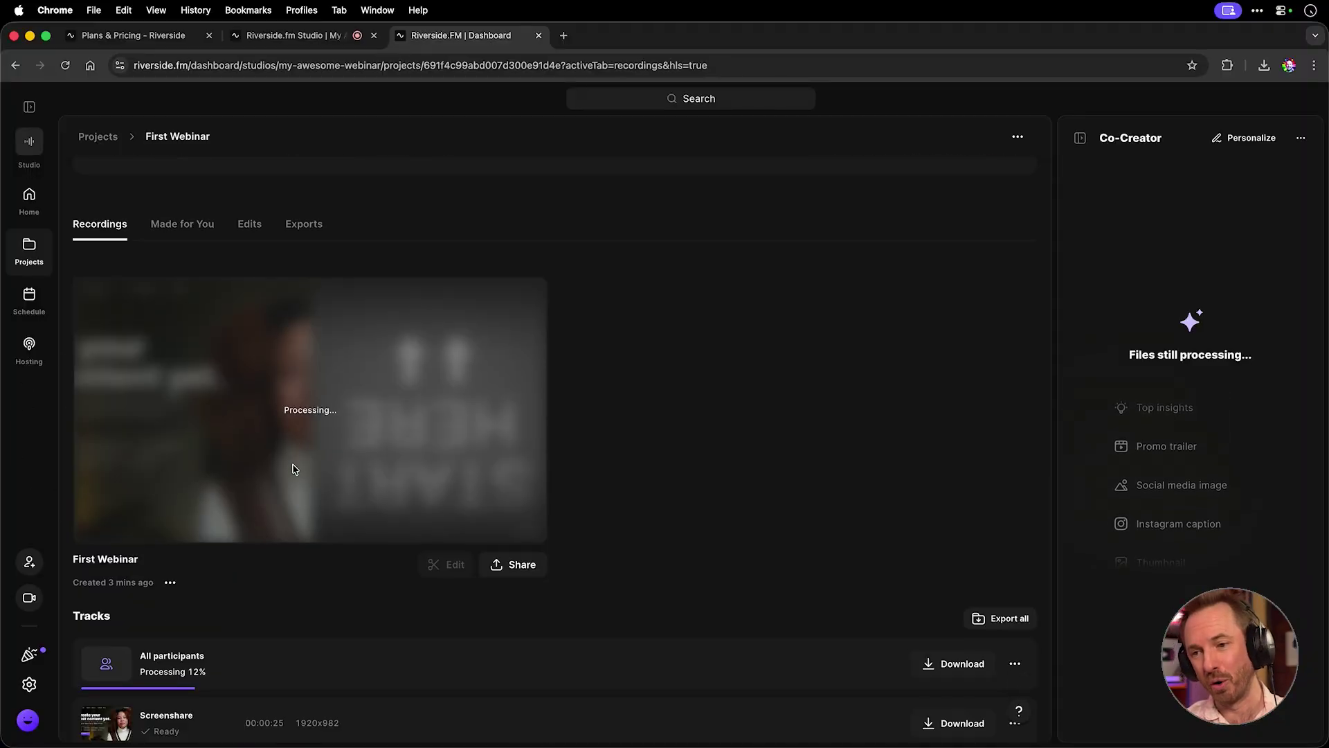
{"action": "scroll", "coordinate": [293, 466], "scroll_direction": "down", "scroll_amount": 1}
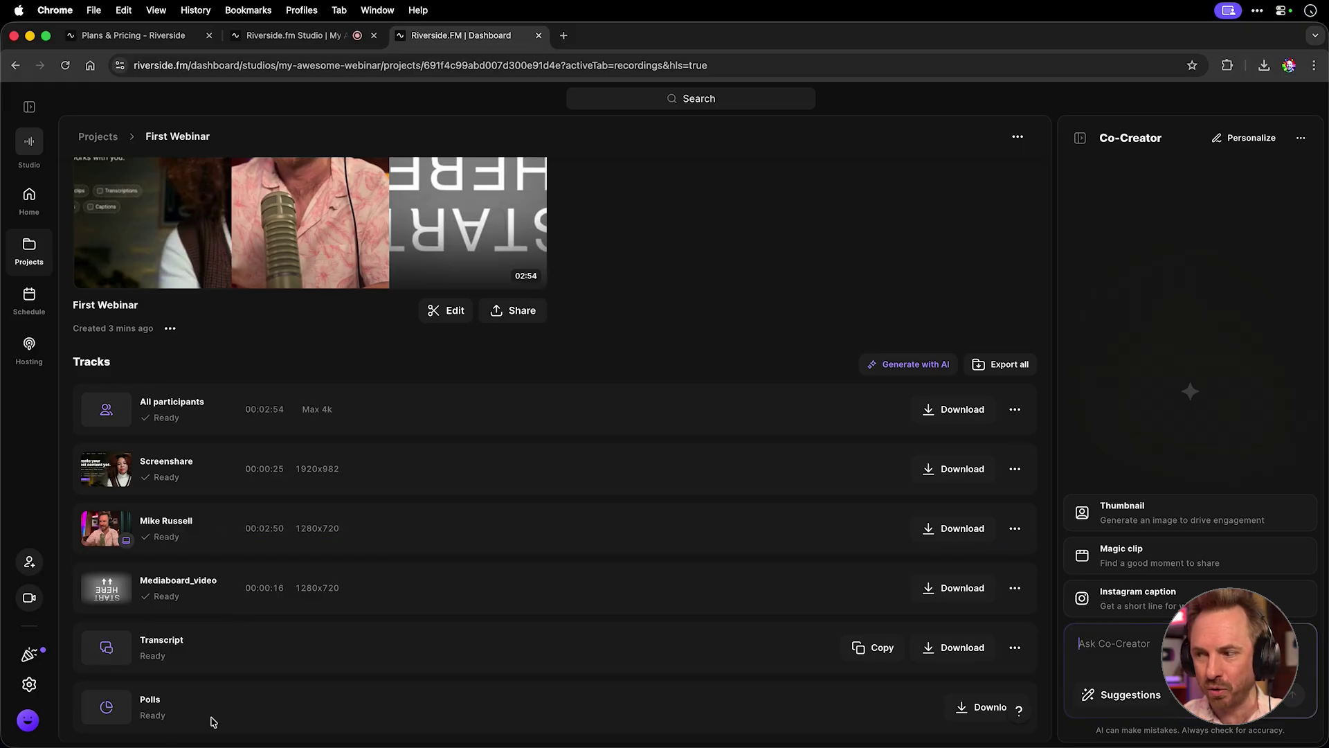
{"action": "scroll", "coordinate": [208, 721], "scroll_direction": "up", "scroll_amount": 10}
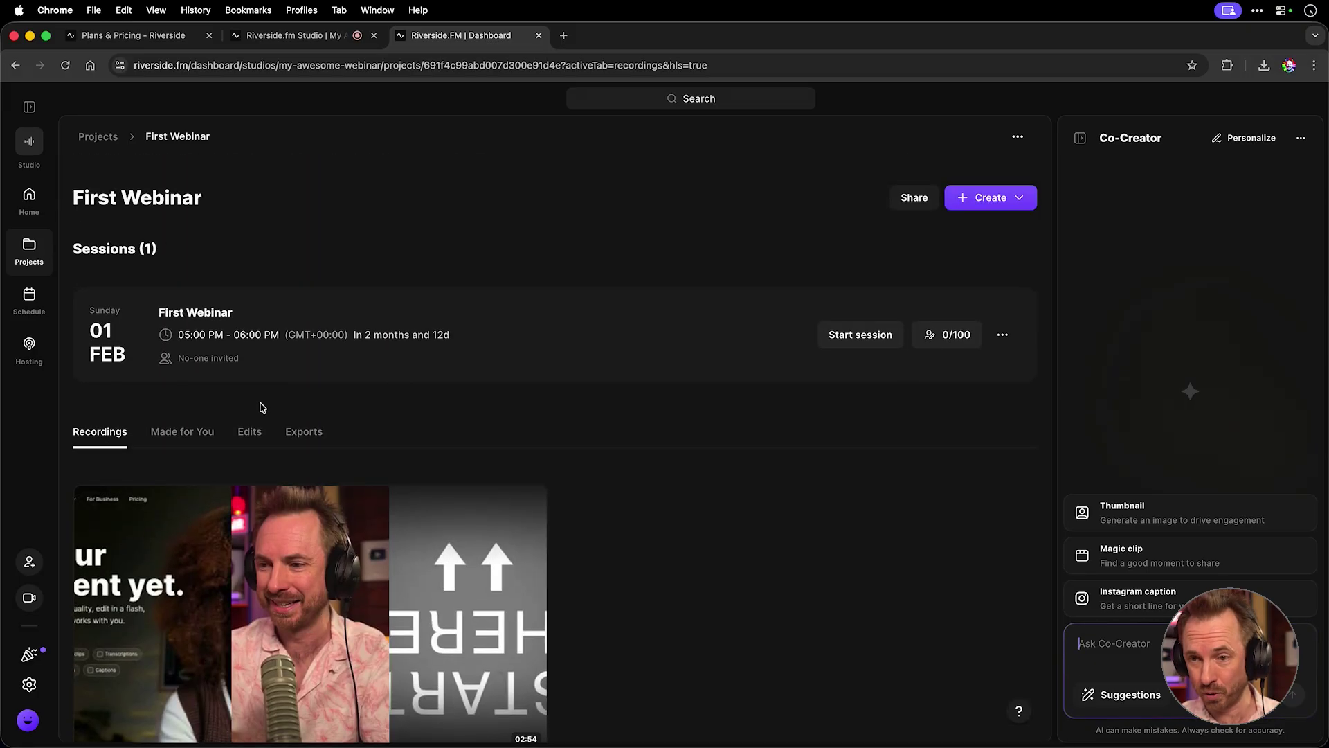
- Use AI Translate to translate First Webinar into Chinese with lip sync kept on
{"action": "left_click", "coordinate": [182, 431]}
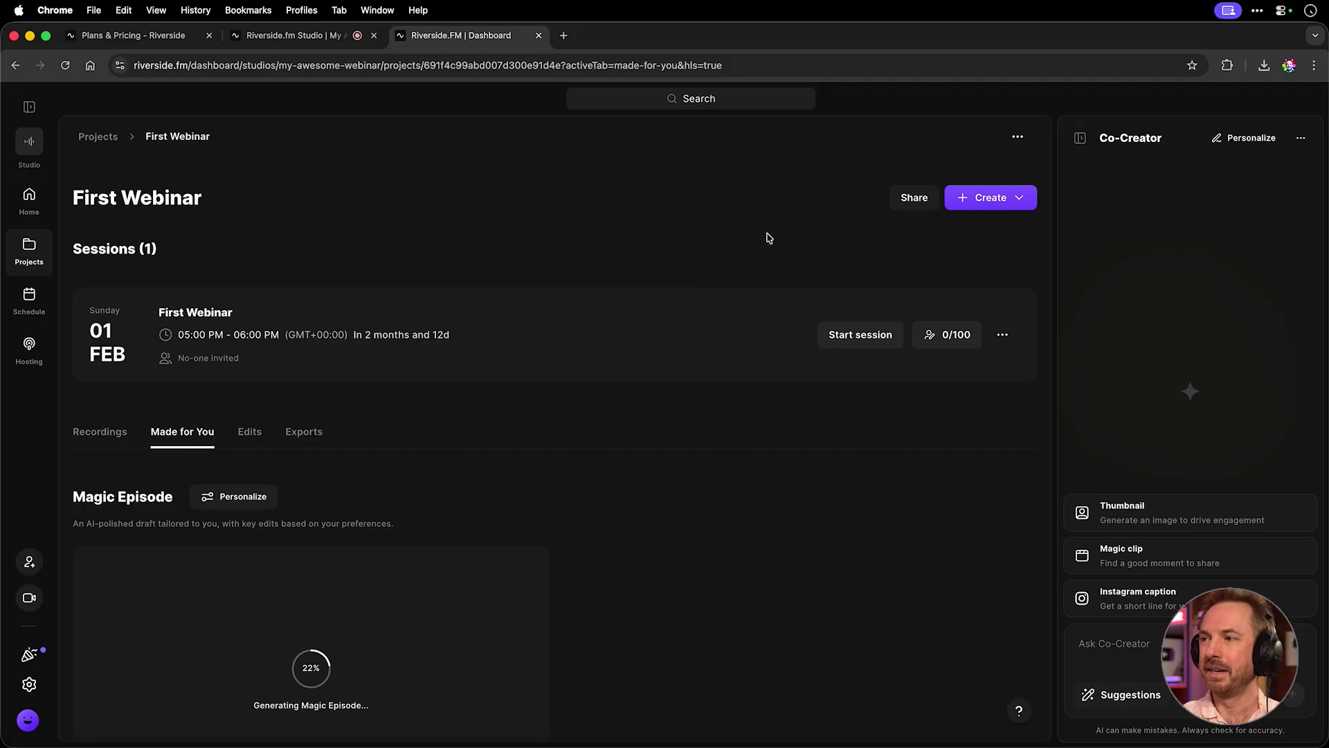
{"action": "left_click", "coordinate": [900, 201]}
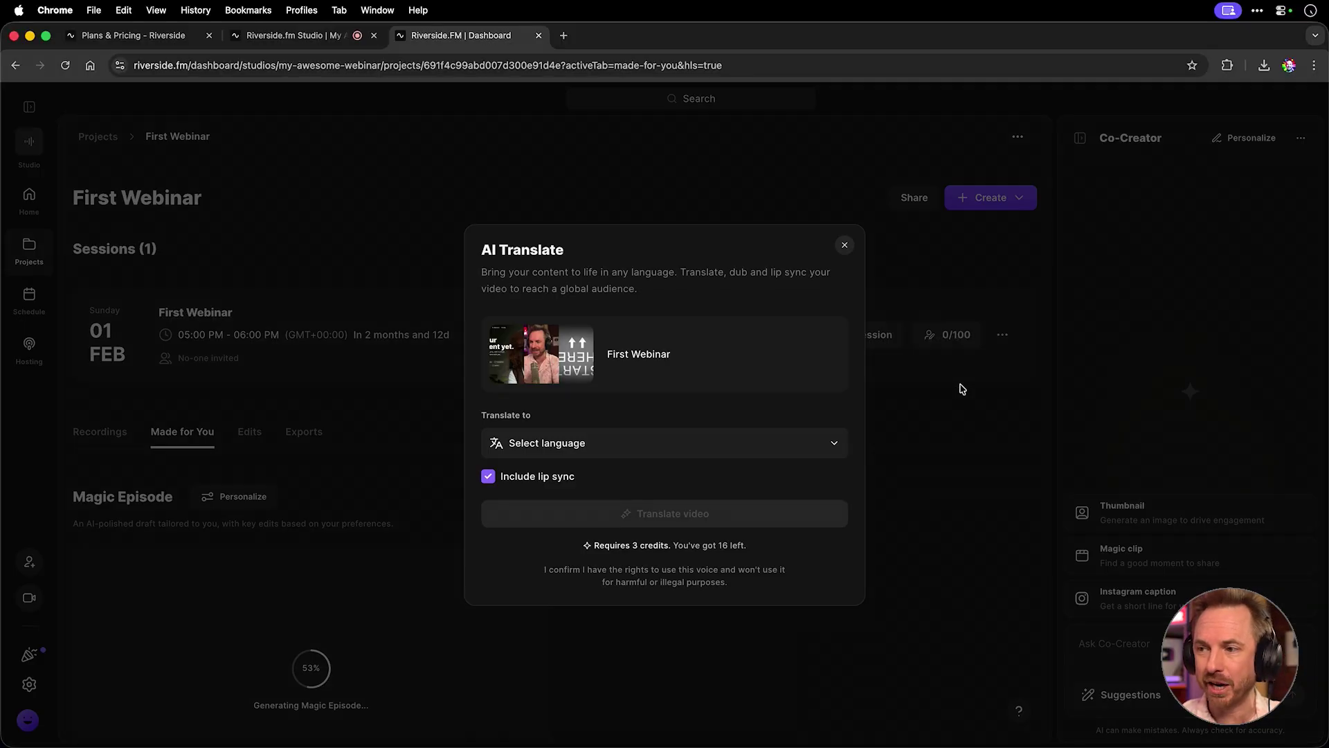
{"action": "left_click", "coordinate": [550, 449]}
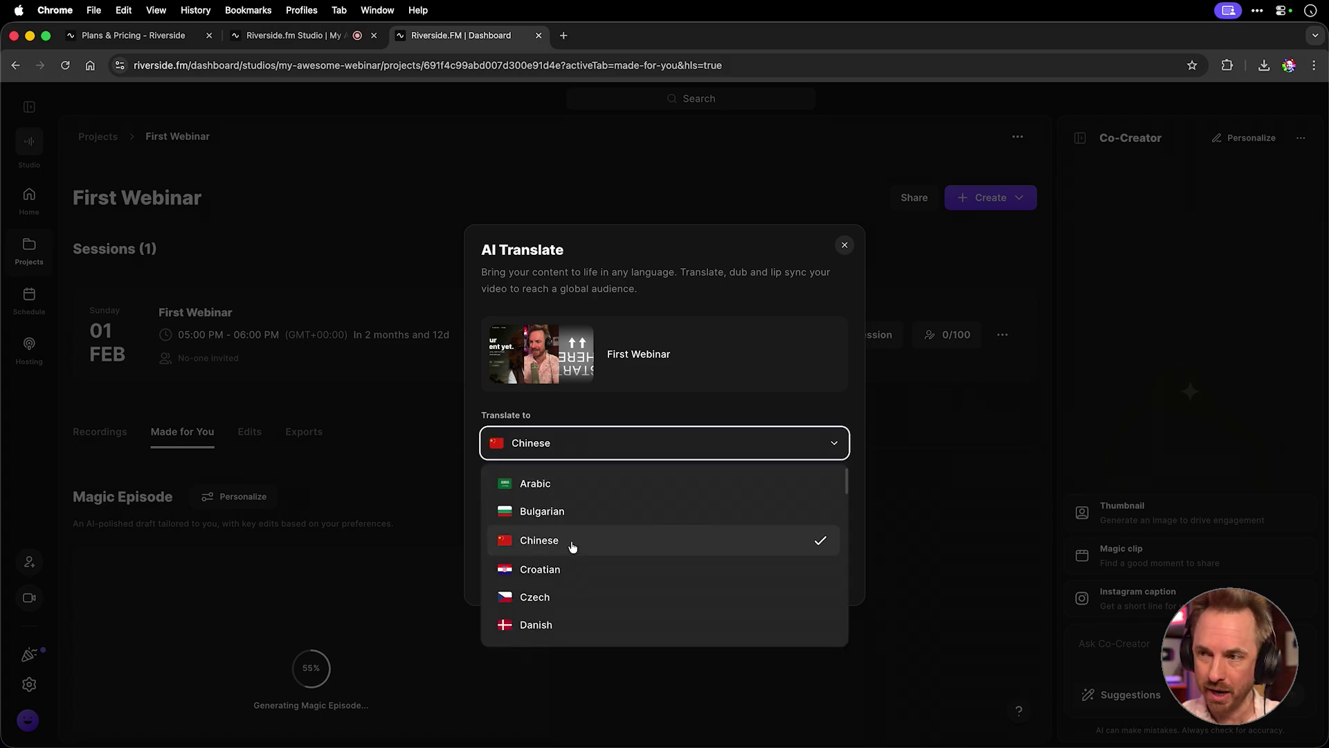
{"action": "left_click", "coordinate": [572, 547]}
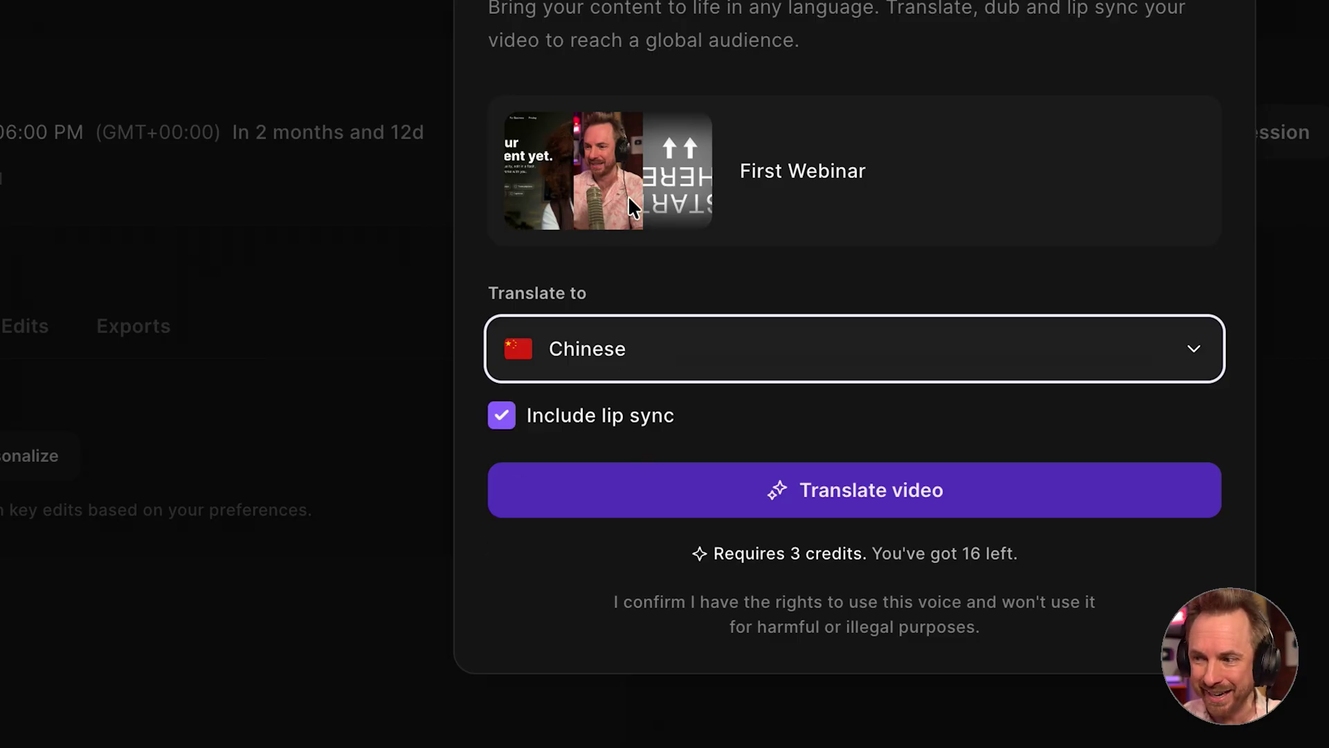
{"action": "left_click", "coordinate": [753, 491]}
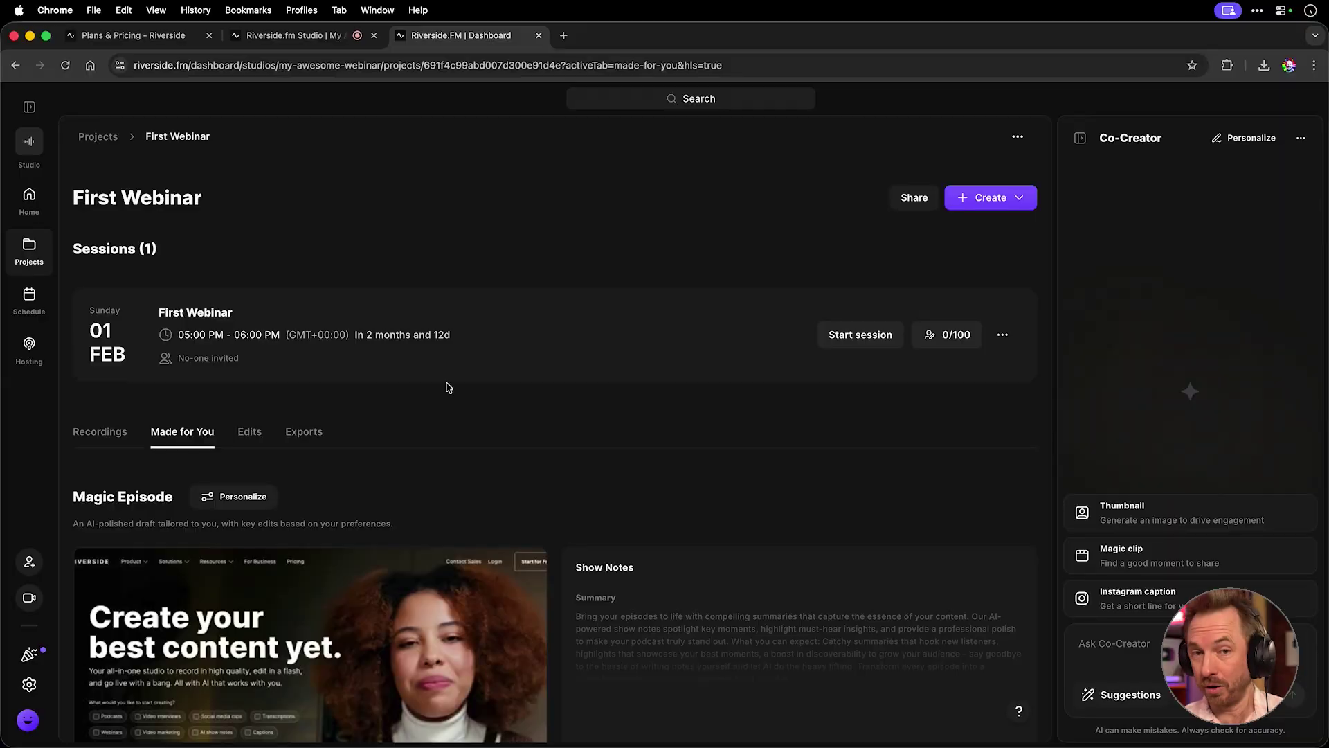
{"action": "scroll", "coordinate": [449, 386], "scroll_direction": "down", "scroll_amount": 5}
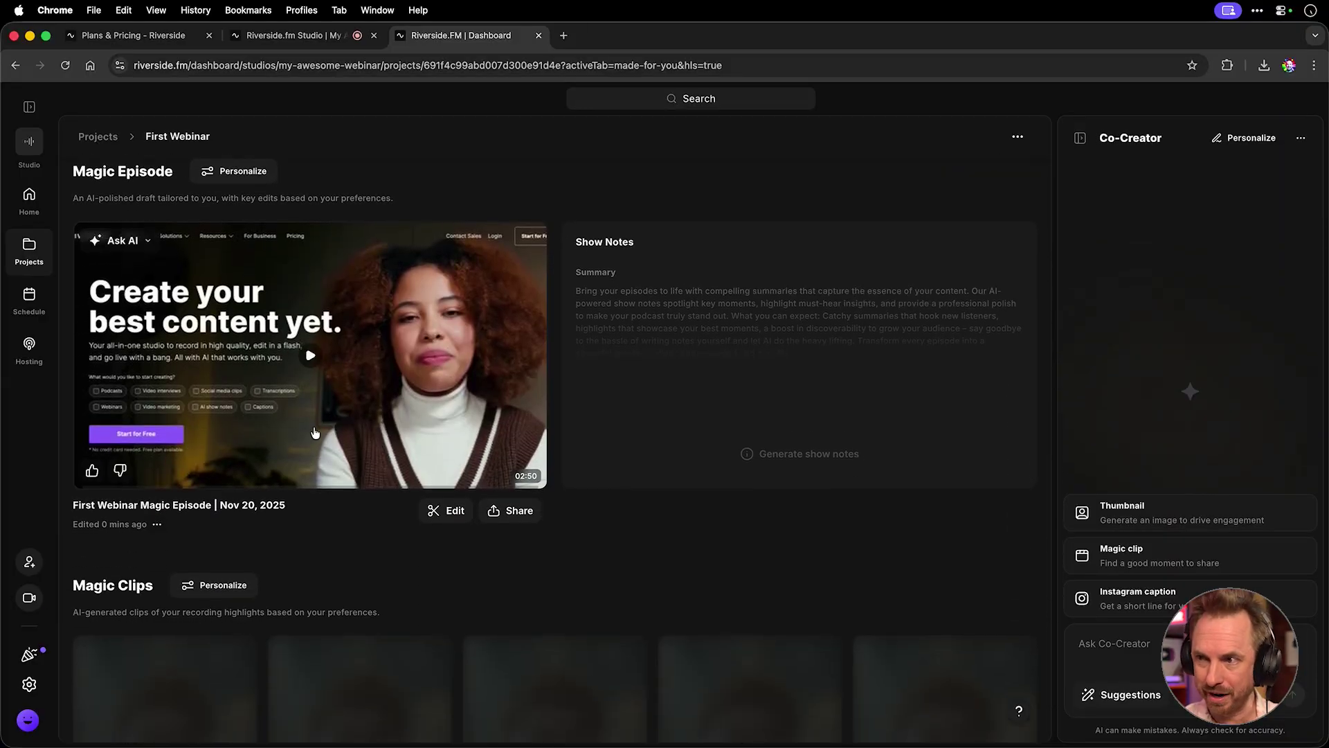
{"action": "scroll", "coordinate": [602, 342], "scroll_direction": "down", "scroll_amount": 3}
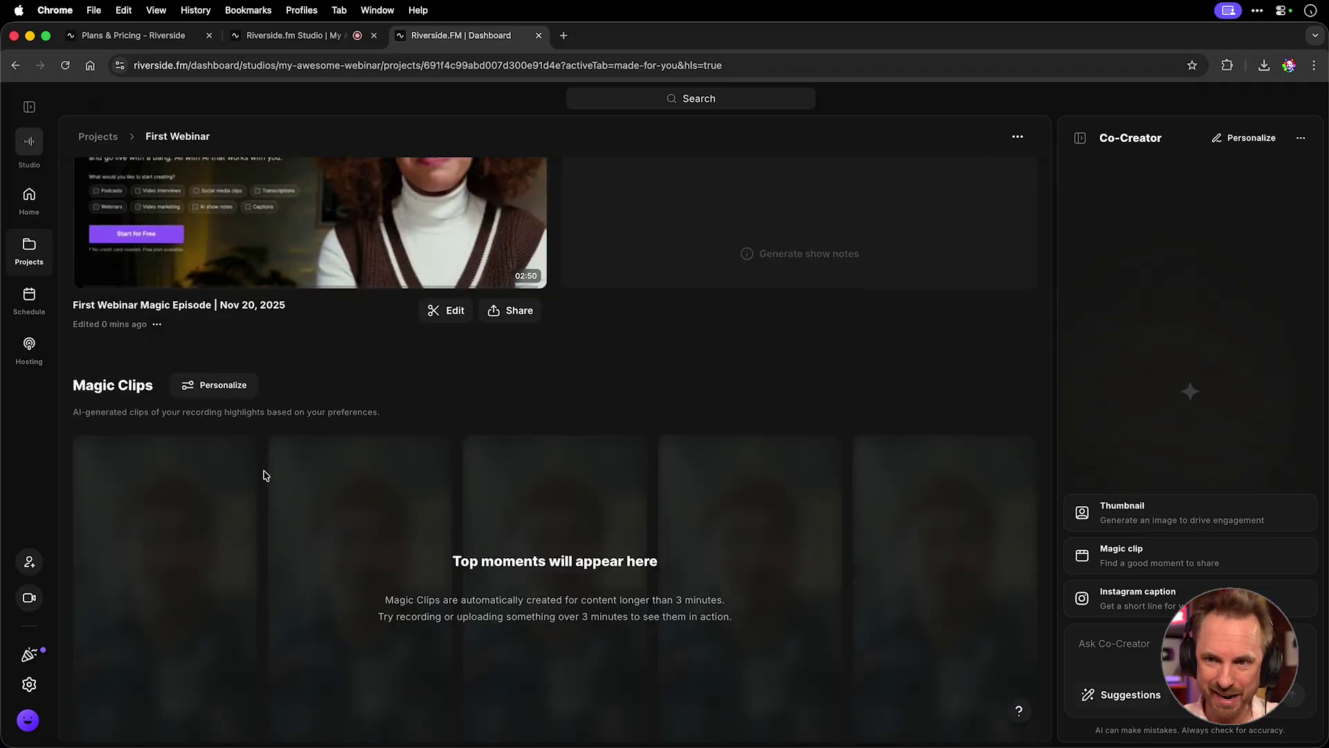